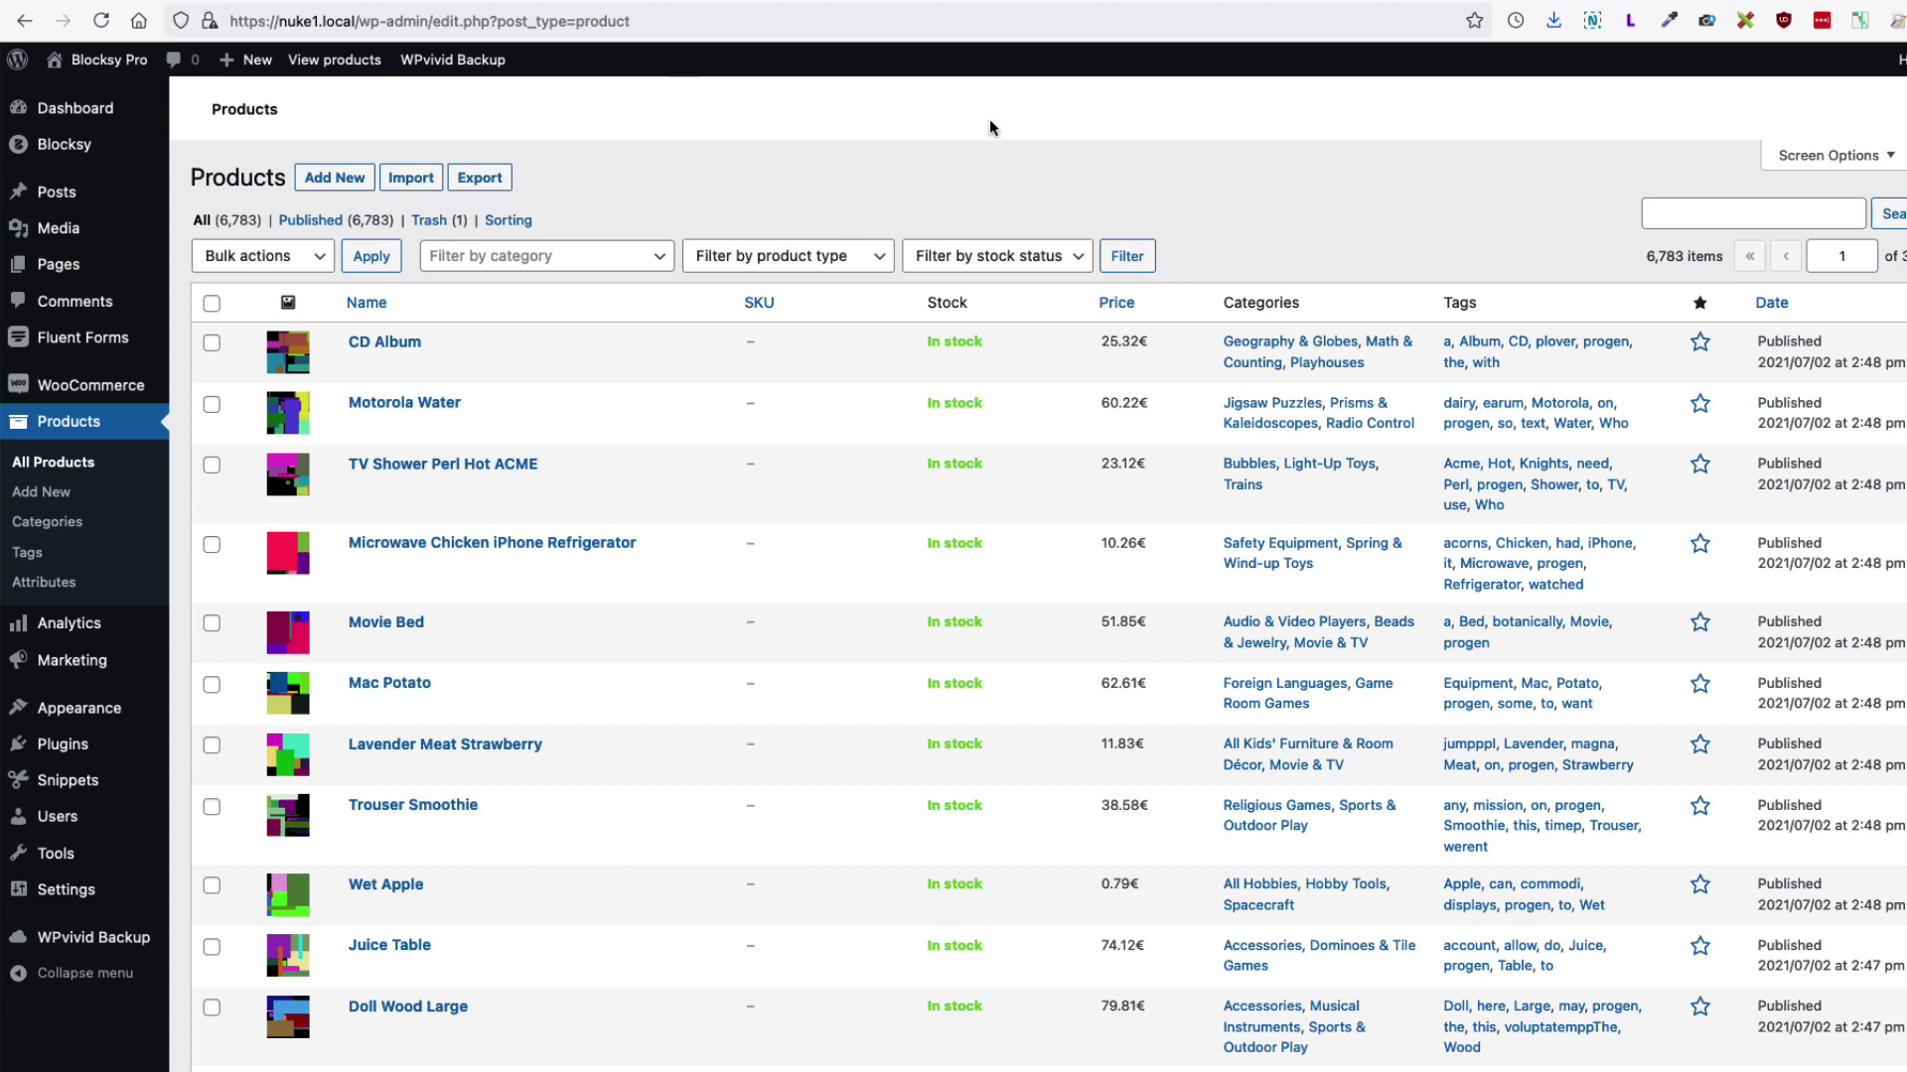
Copy the define( 'WC_REMOVE_ALL_DATA', true ); line from the WooCommerce uninstall documentation
{"action": "left_click", "coordinate": [998, 6]}
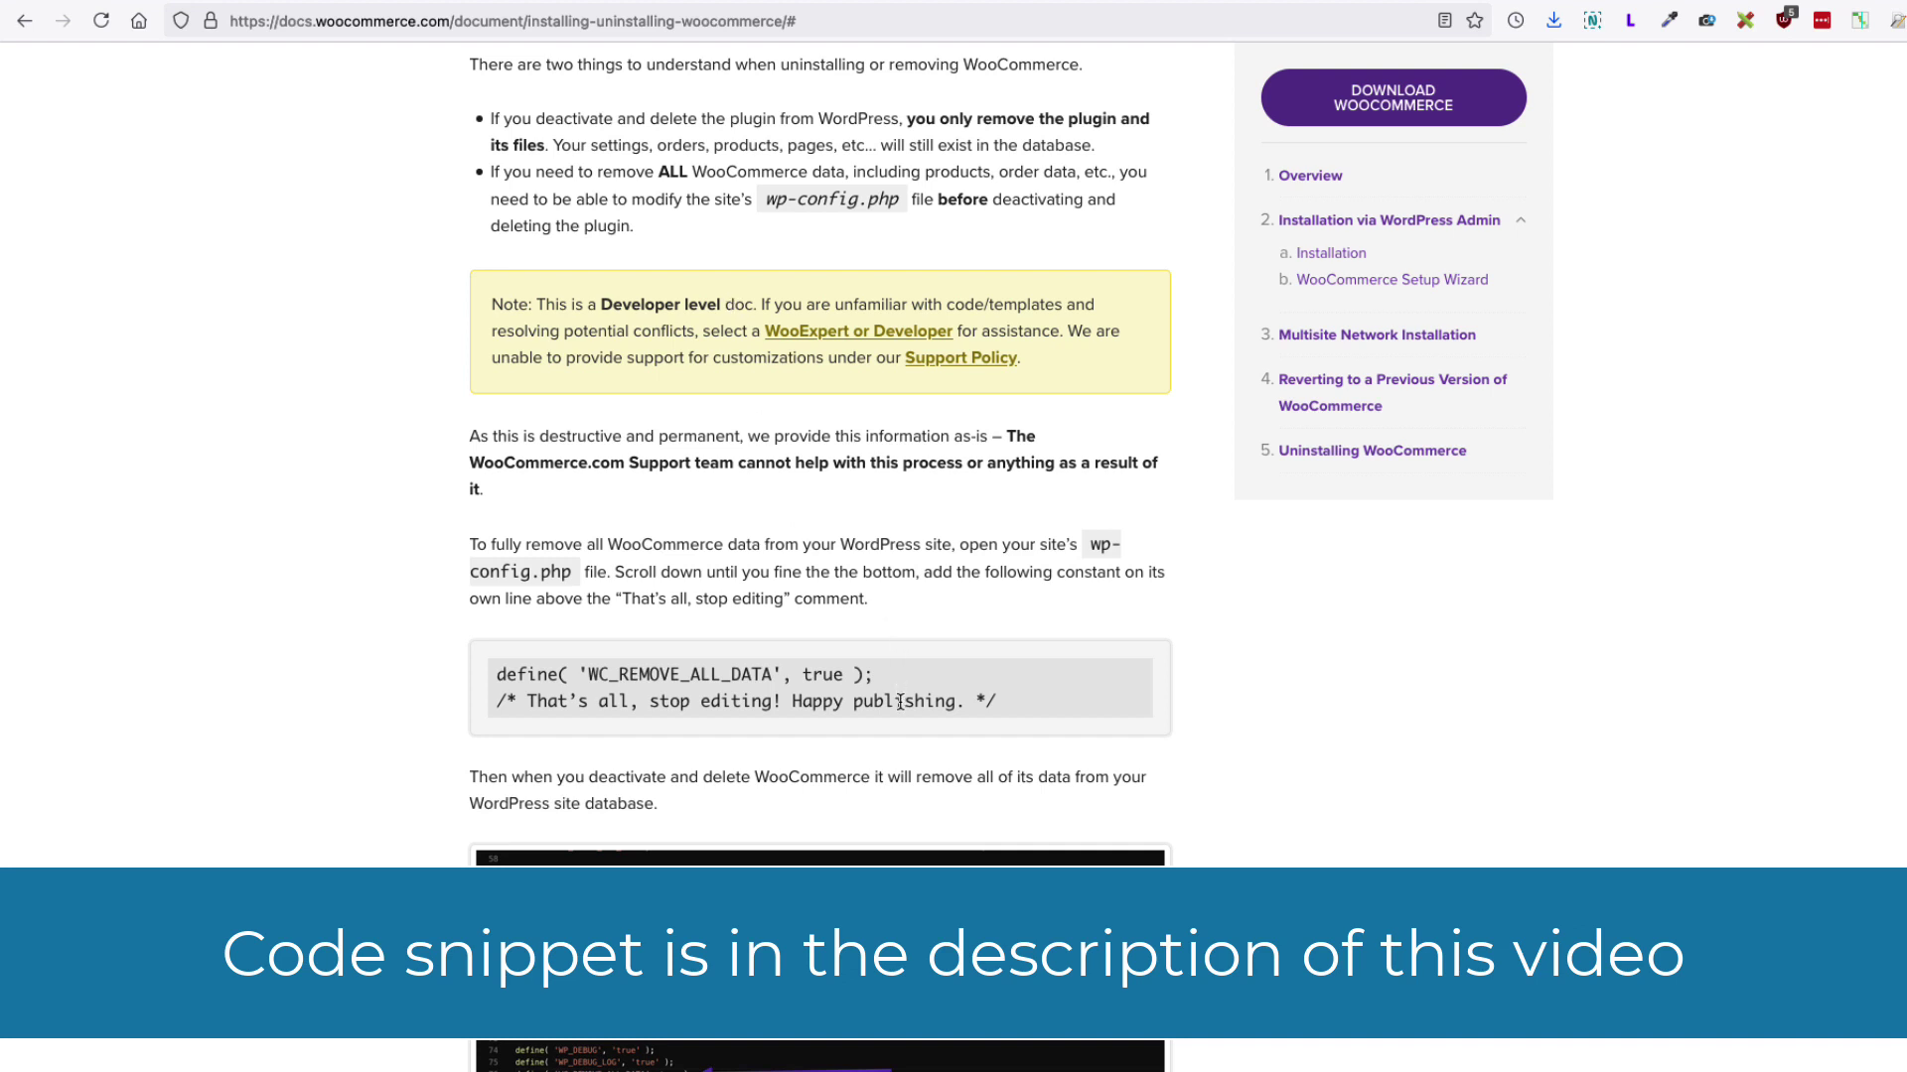
{"action": "left_click_drag", "start_coordinate": [874, 675], "coordinate": [484, 673]}
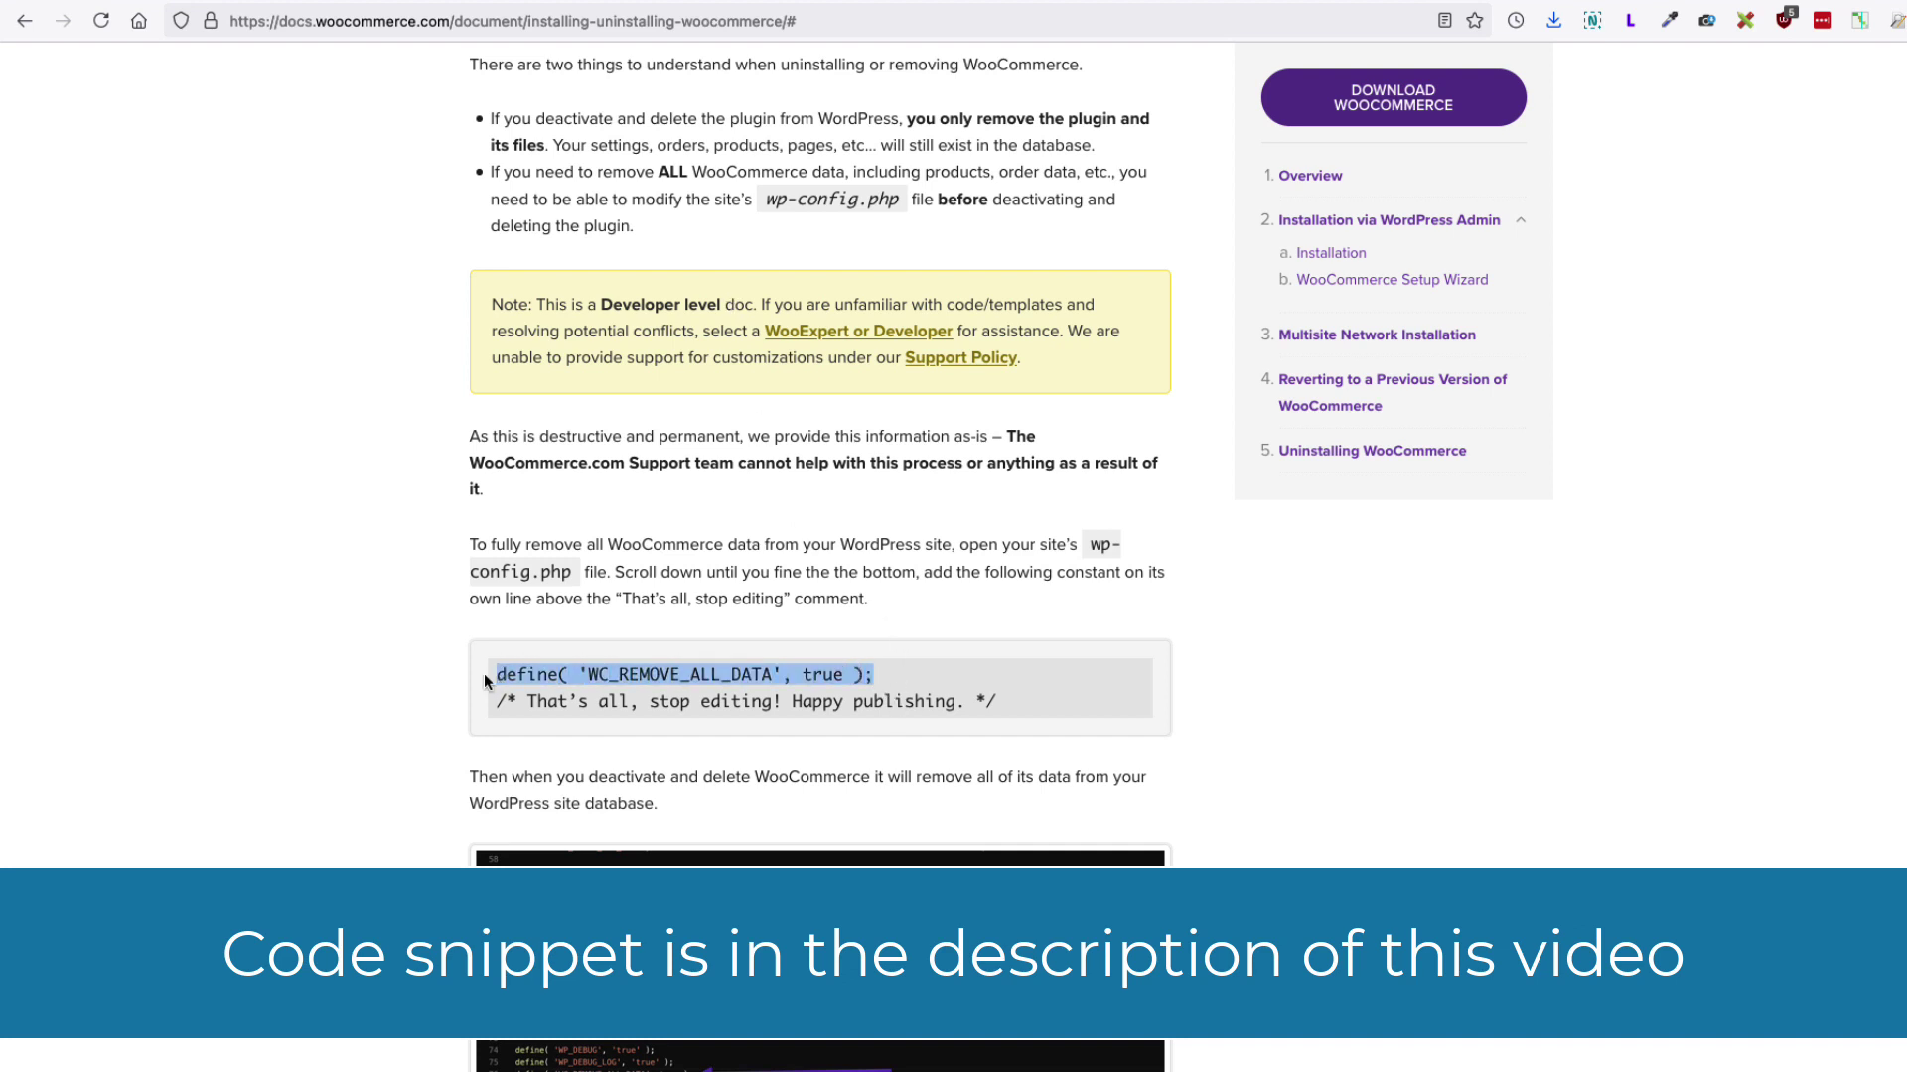
{"action": "right_click", "coordinate": [531, 676]}
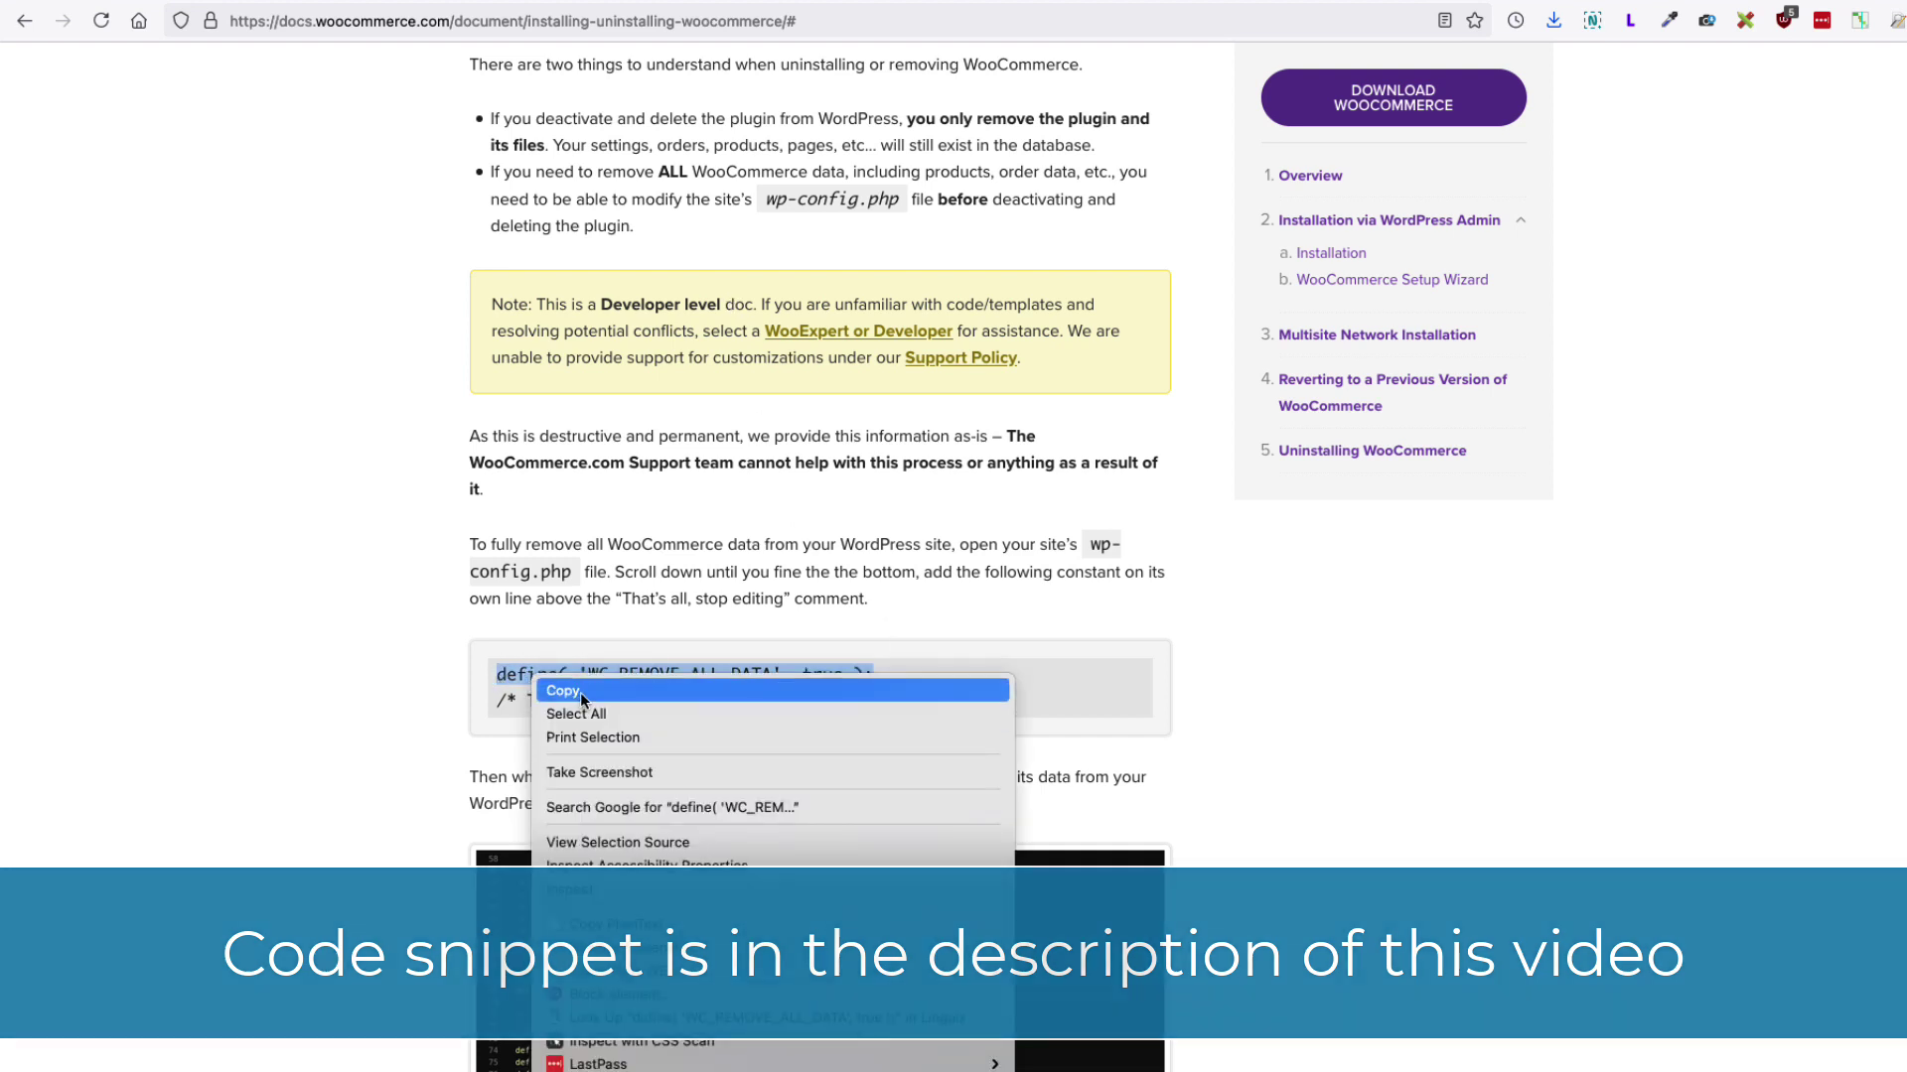
{"action": "left_click", "coordinate": [571, 690]}
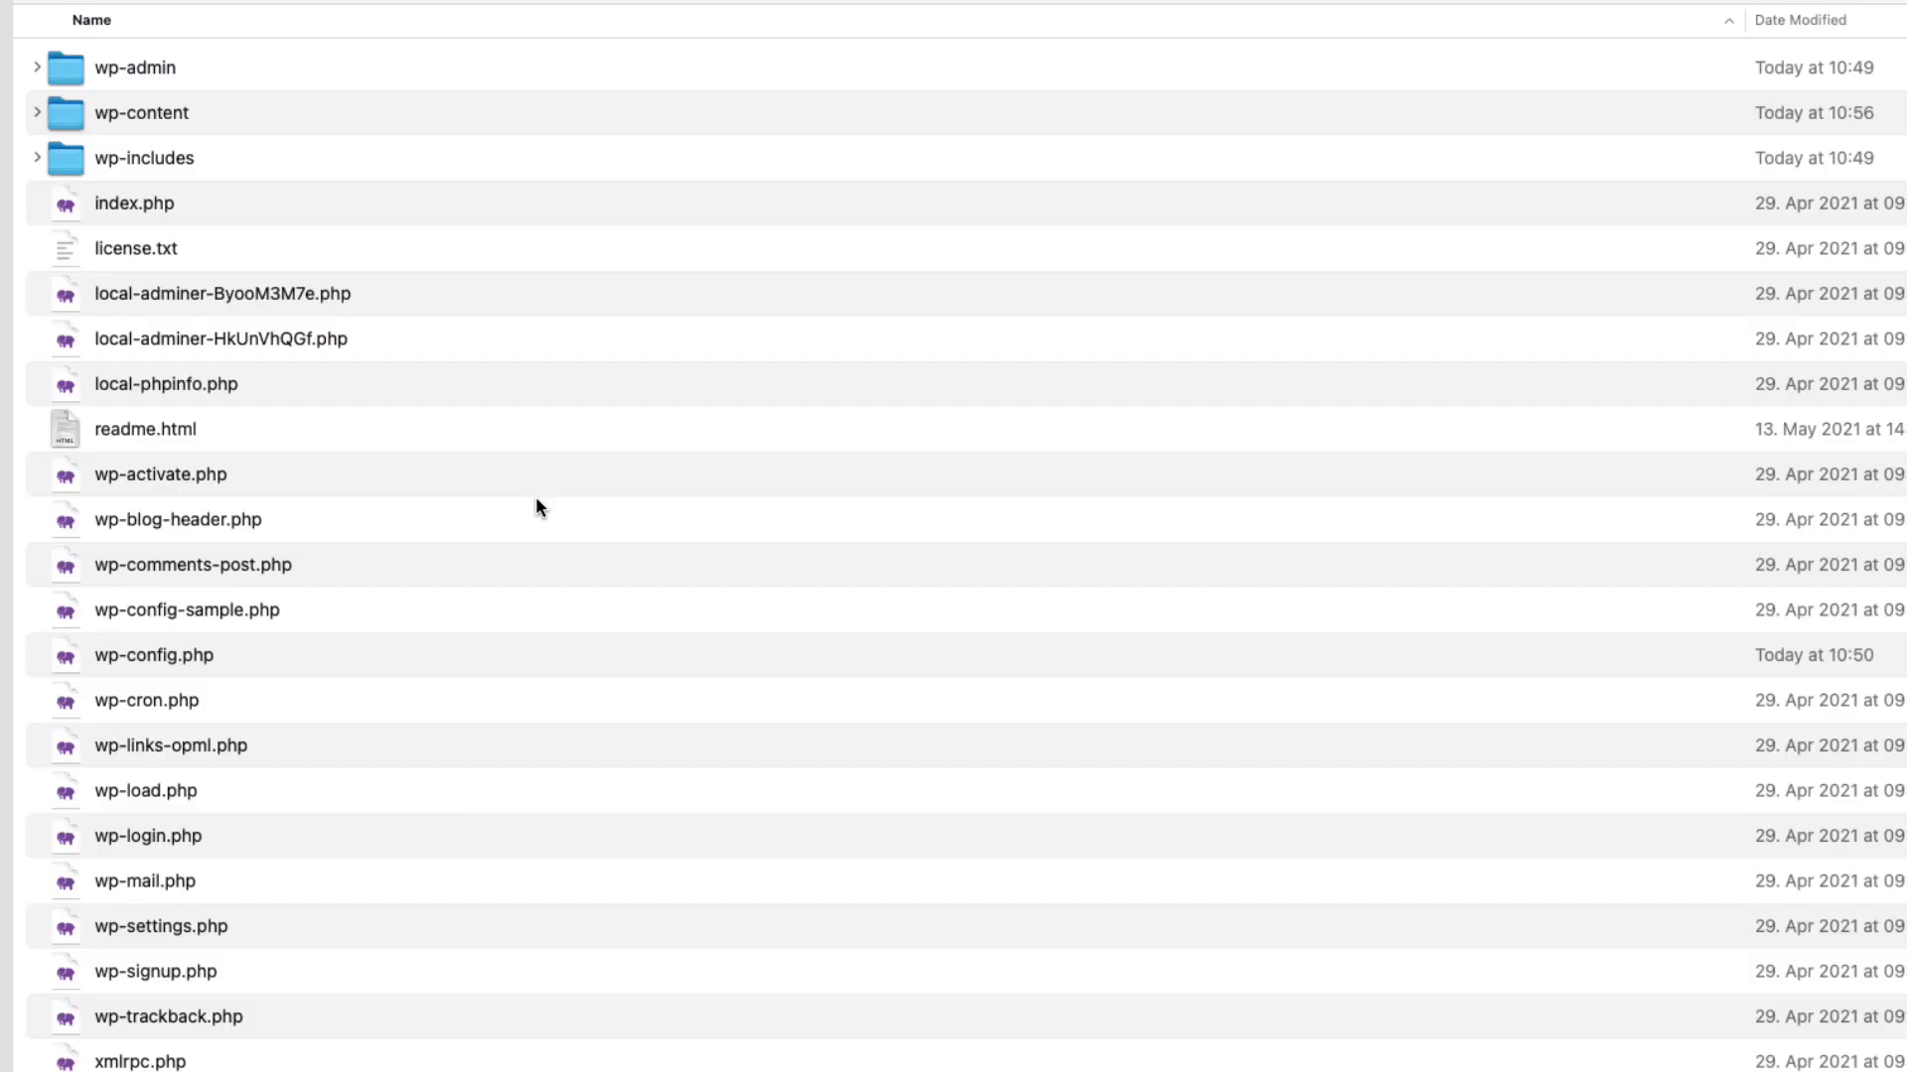
Open wp-config.php for editing and paste the copied WC_REMOVE_ALL_DATA line on line 59, below the table prefix
{"action": "left_click", "coordinate": [183, 663]}
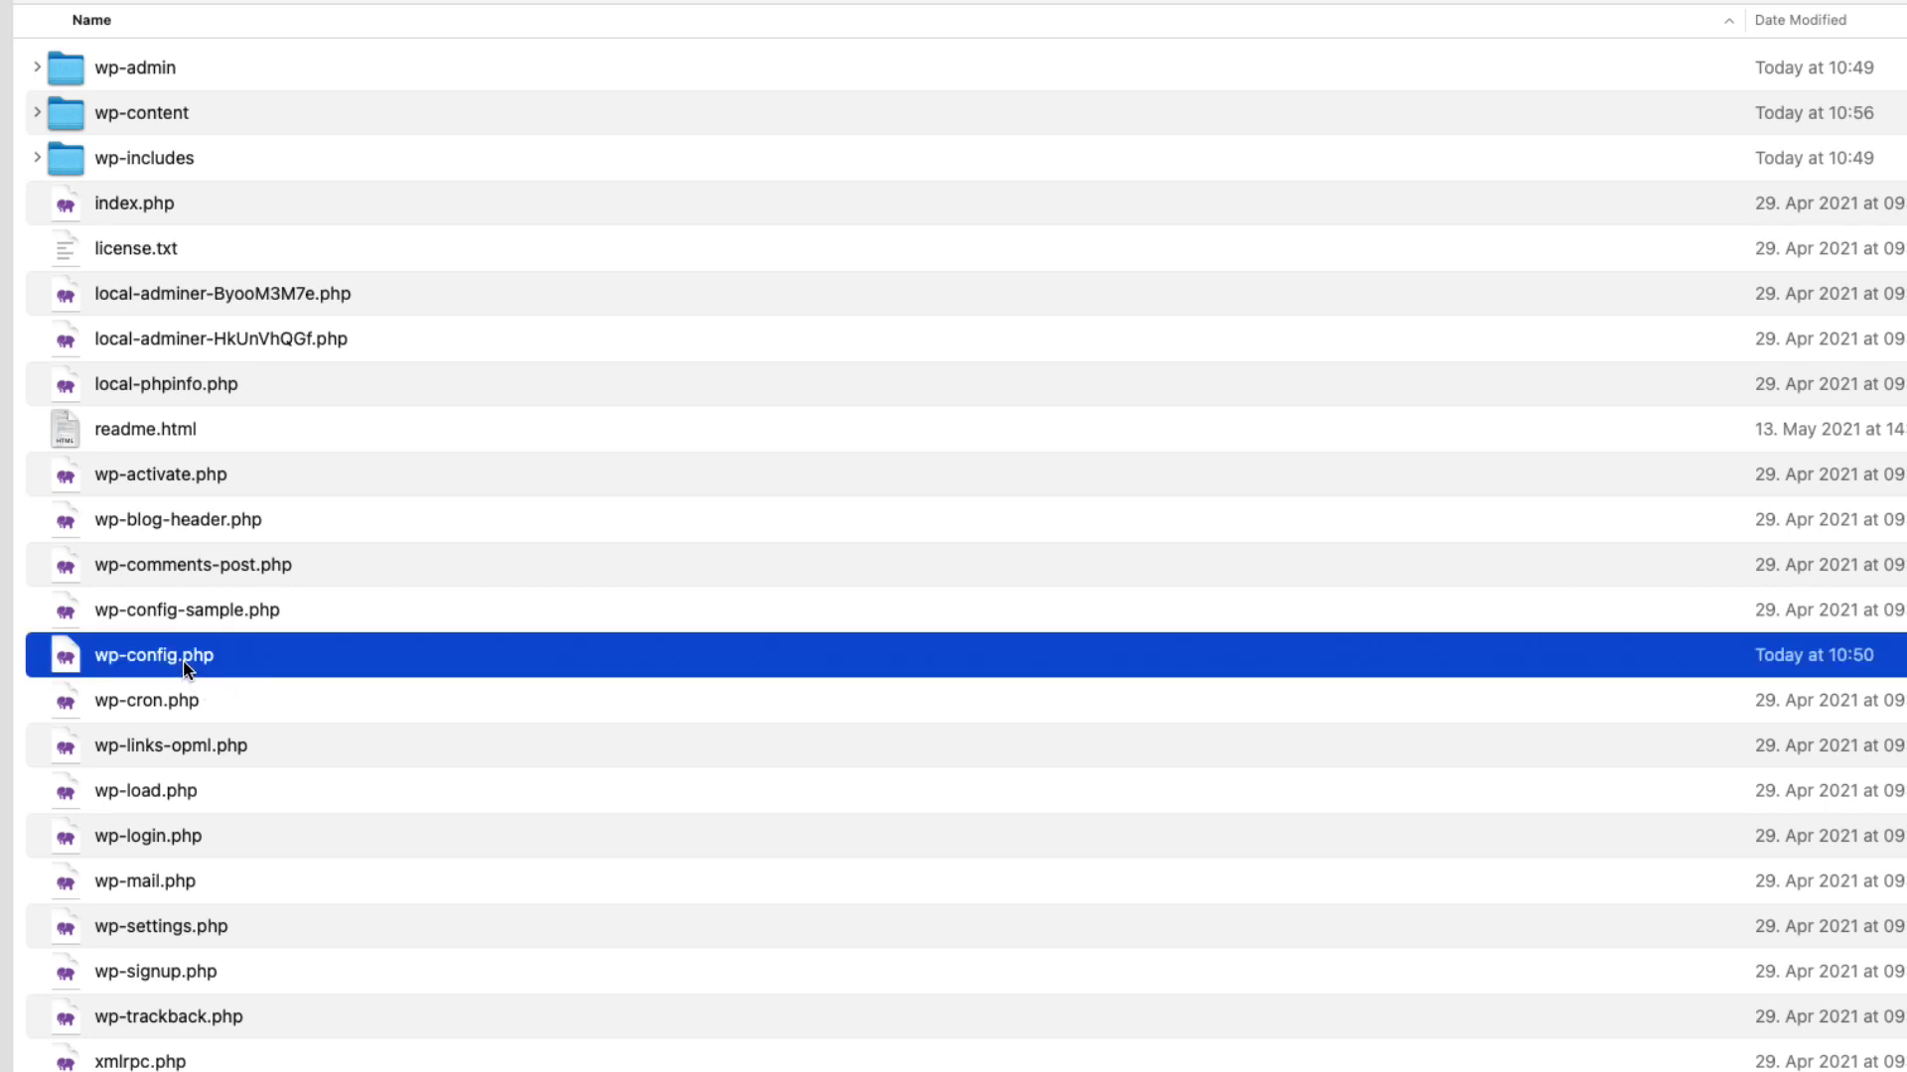
{"action": "double_click", "coordinate": [183, 667]}
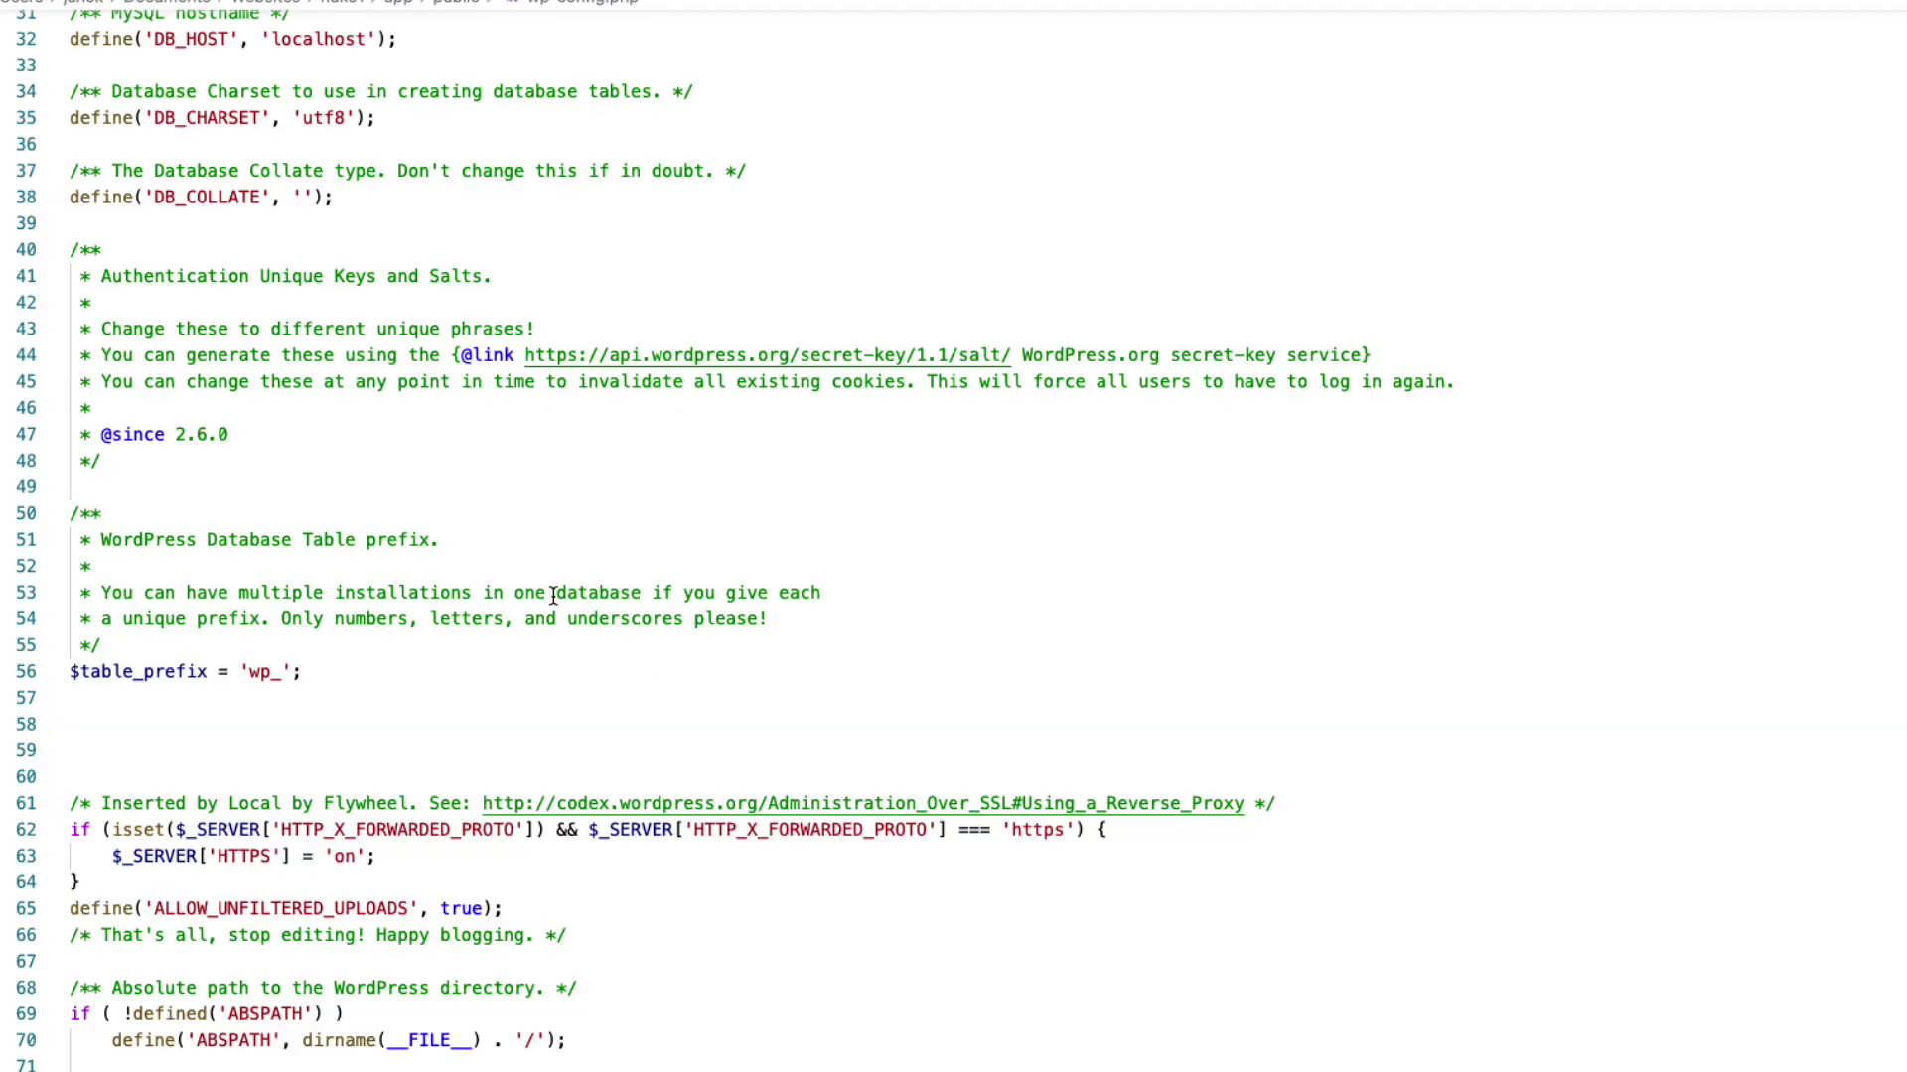
{"action": "left_click", "coordinate": [101, 740]}
{"action": "key", "text": "super+v"}
{"action": "scroll", "coordinate": [101, 637], "scroll_direction": "down", "scroll_amount": 1}
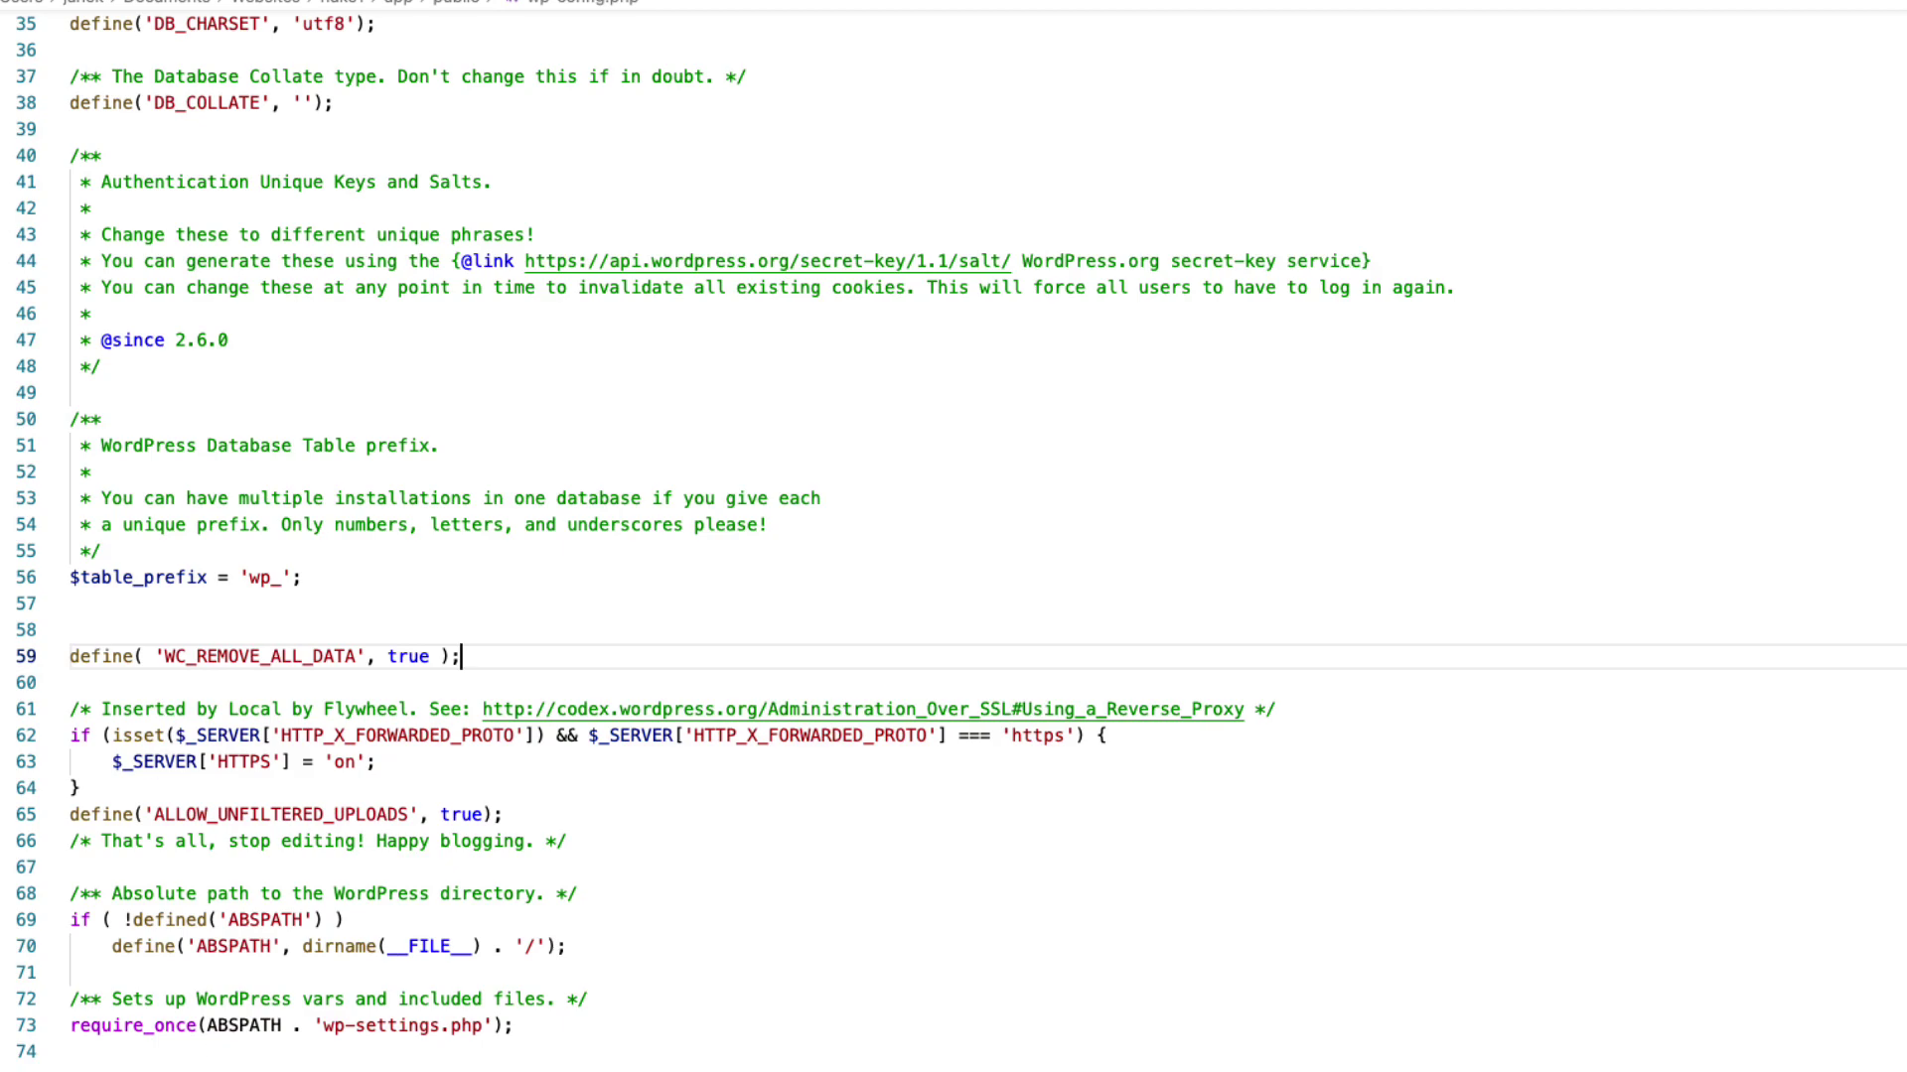
Switch to the WordPress admin in the browser and deactivate the WooCommerce plugin
{"action": "key", "text": "super+Tab"}
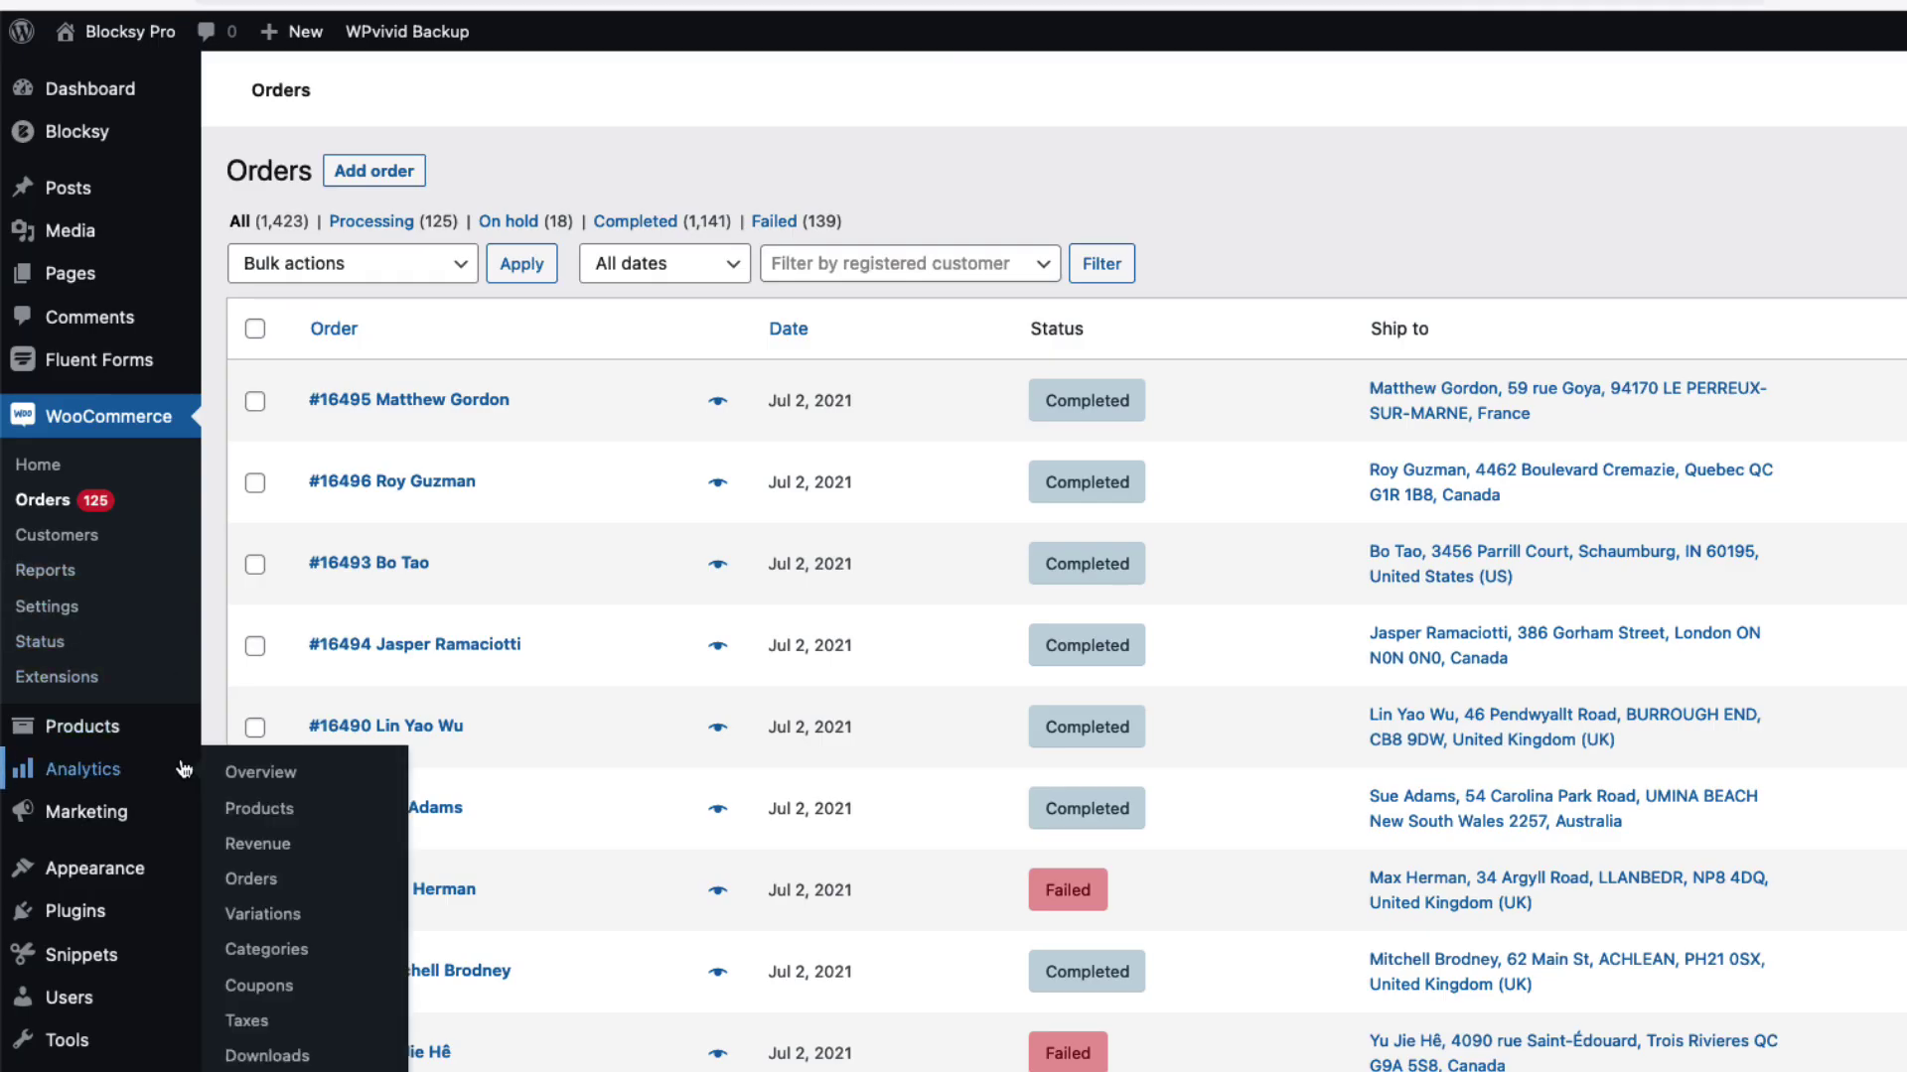
{"action": "mouse_move", "coordinate": [119, 918]}
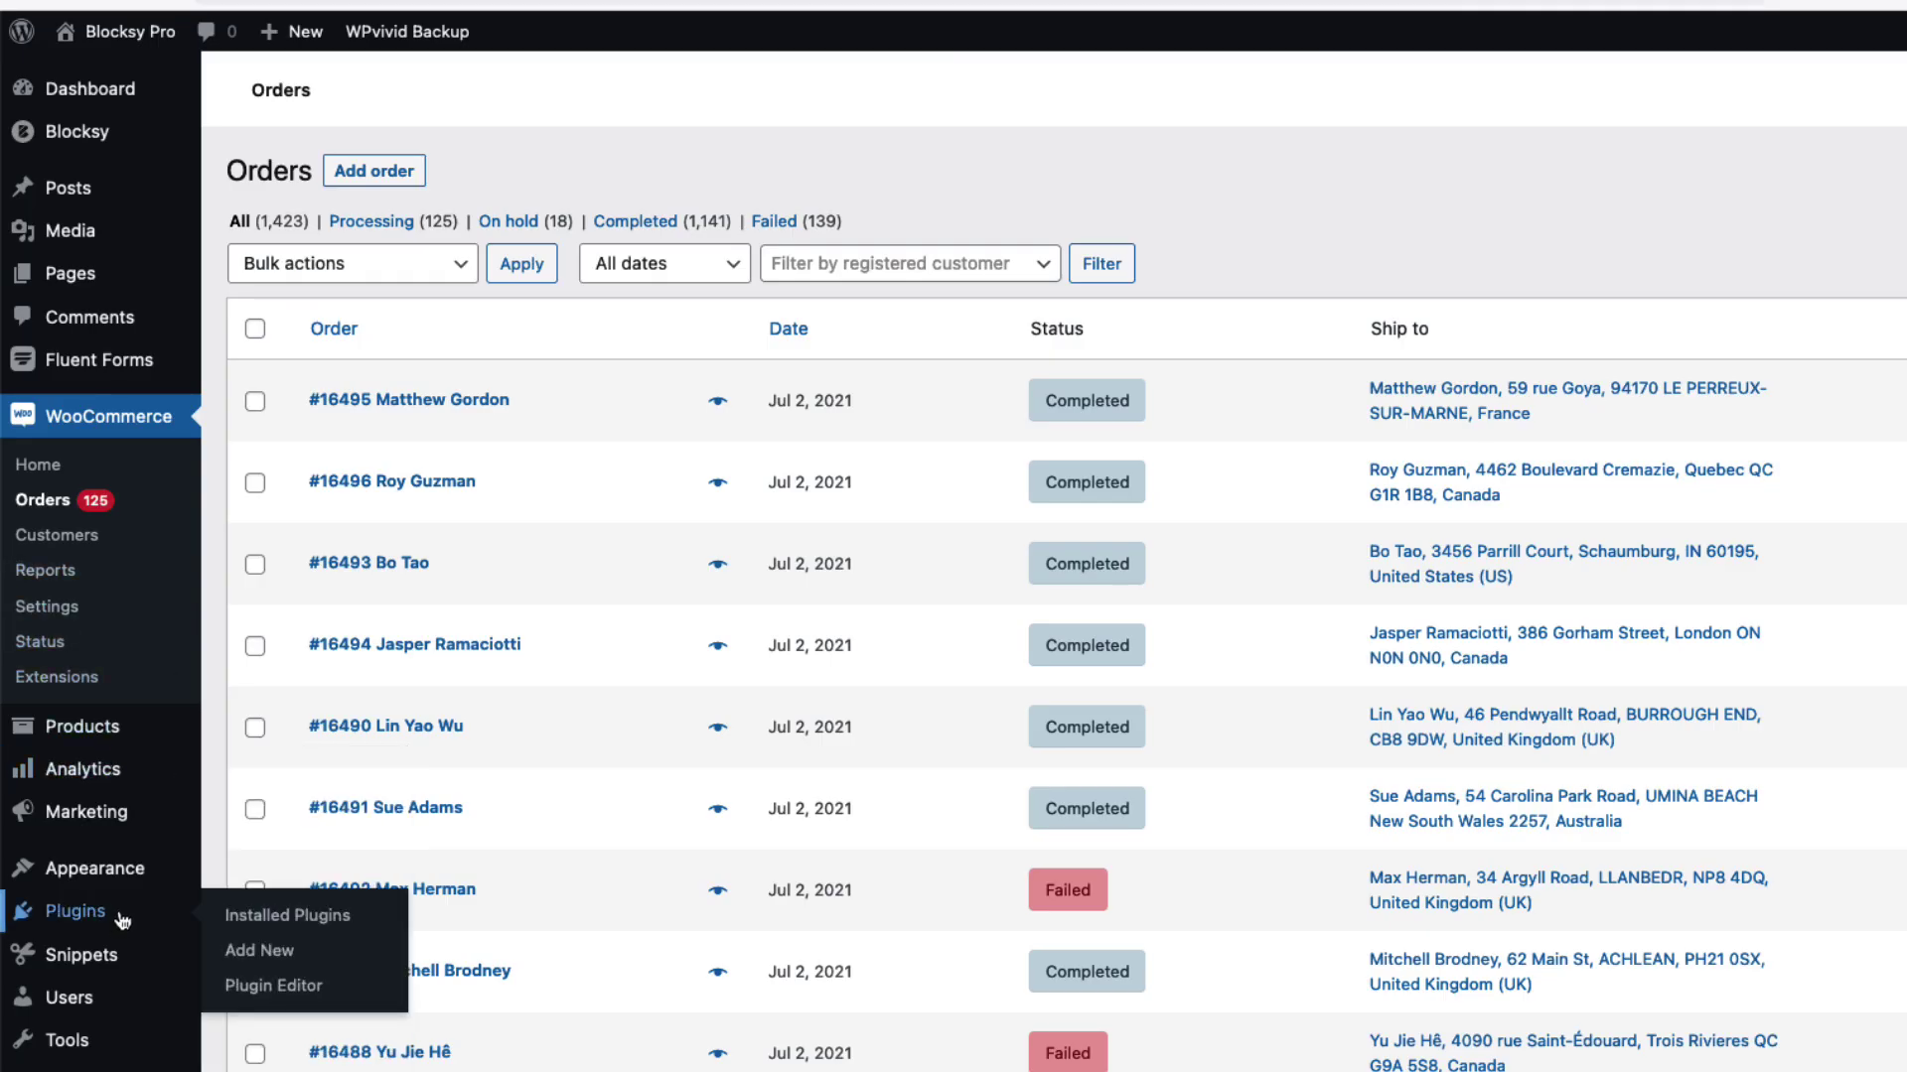
{"action": "left_click", "coordinate": [267, 922]}
{"action": "scroll", "coordinate": [709, 815], "scroll_direction": "down", "scroll_amount": 5}
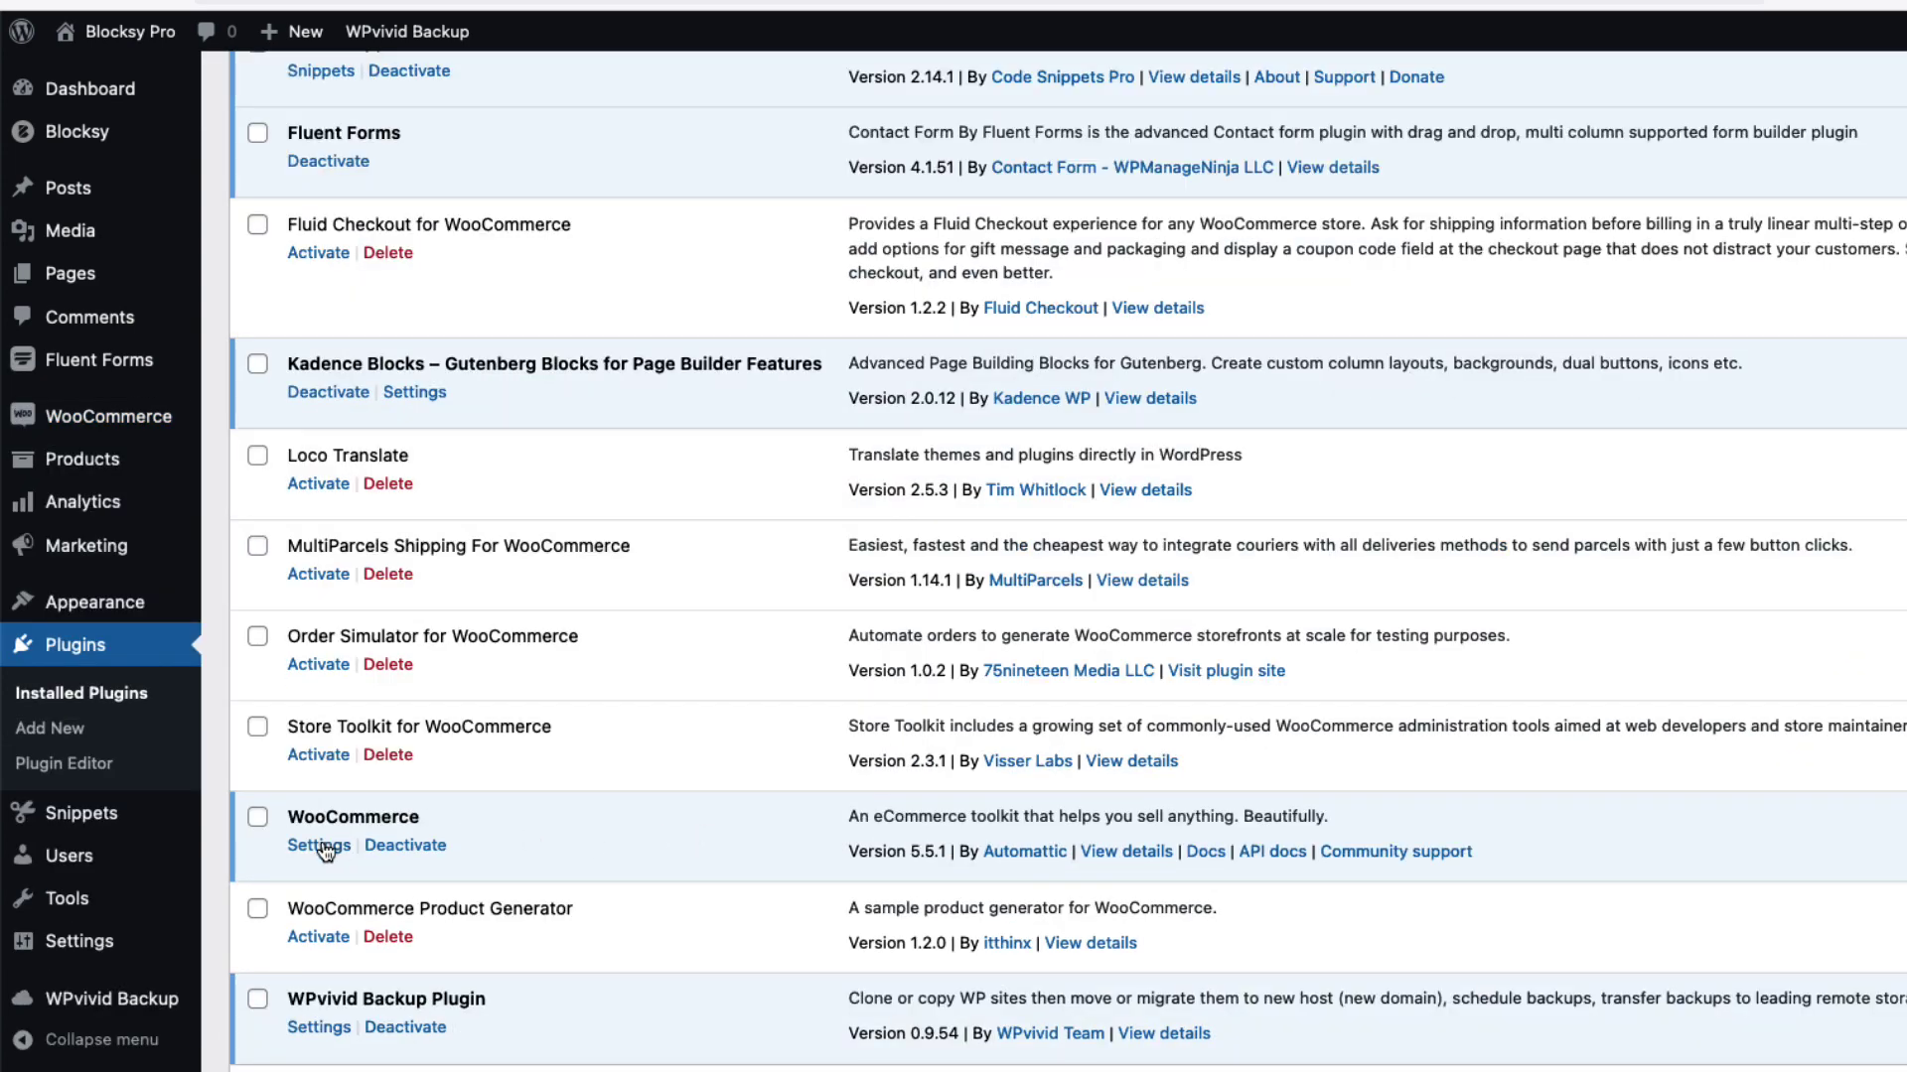
{"action": "left_click", "coordinate": [389, 850]}
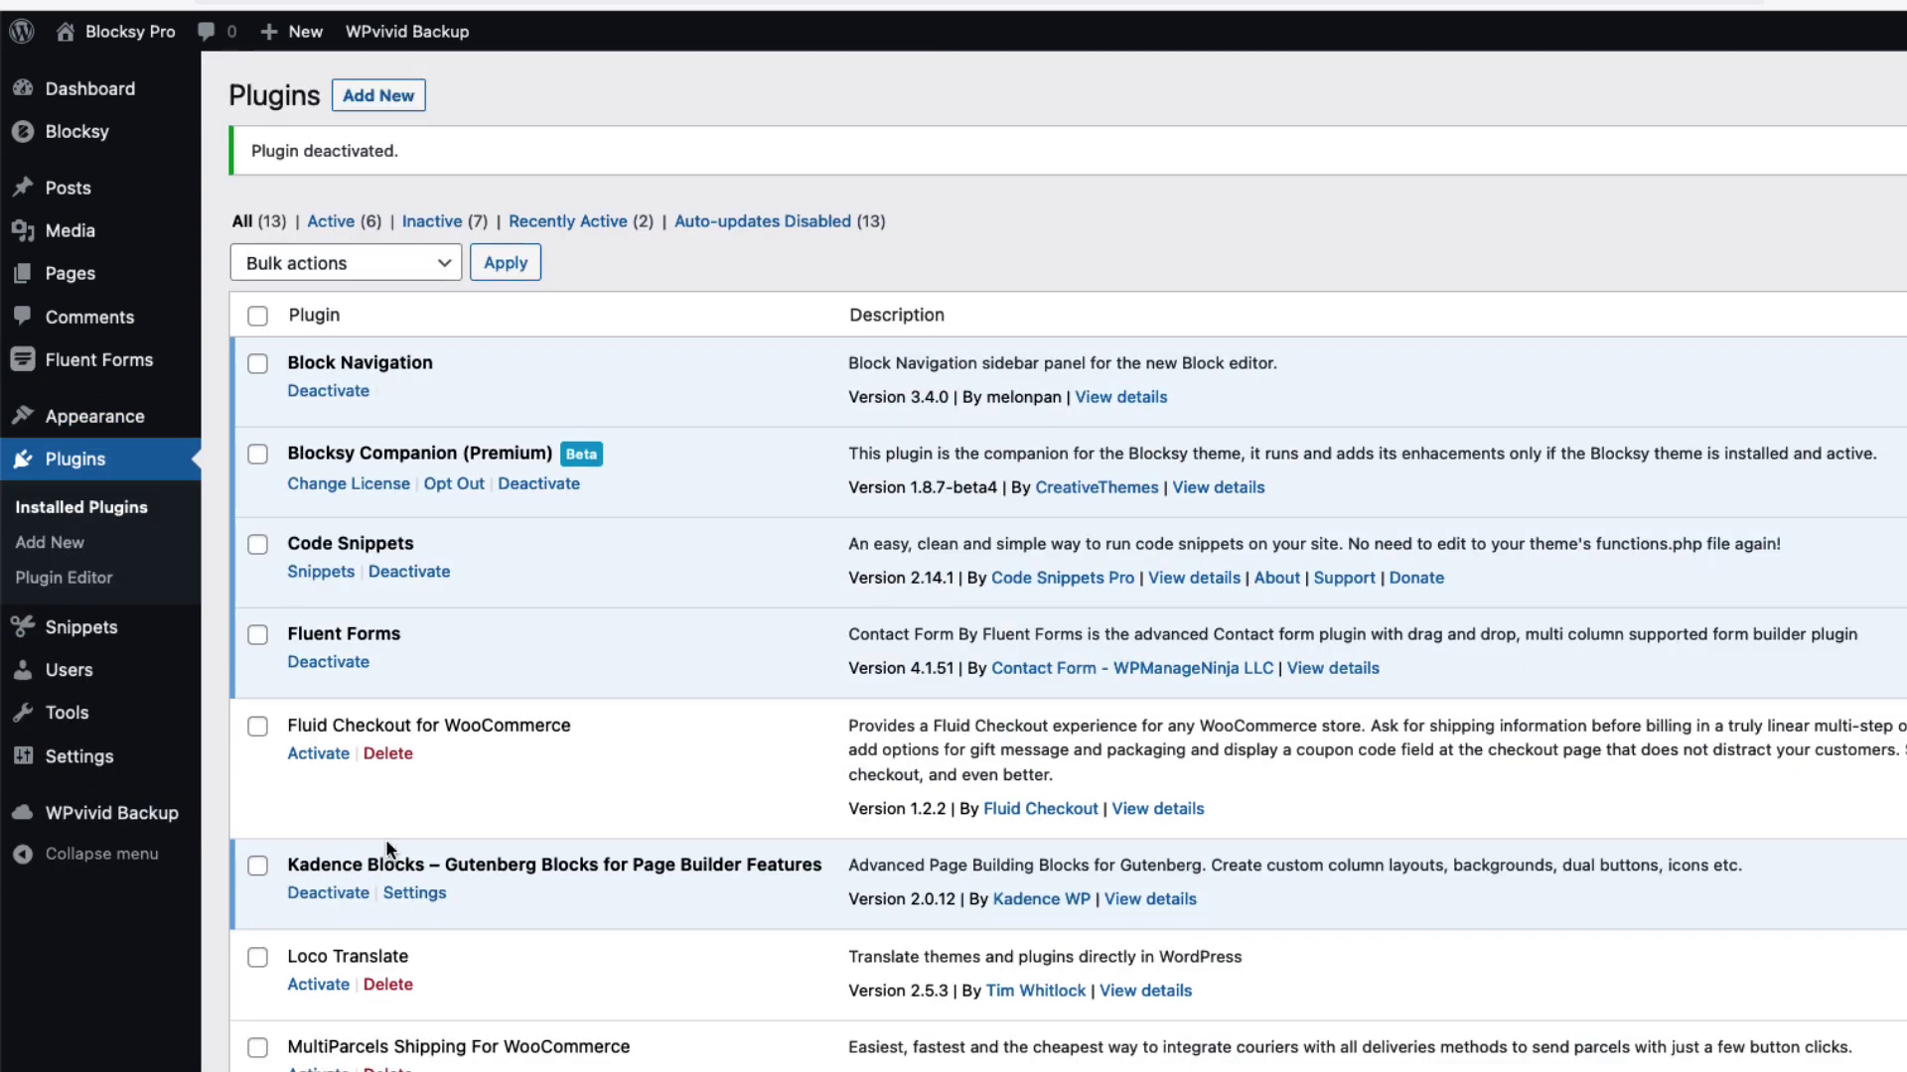
Delete the WooCommerce plugin together with its data
{"action": "scroll", "coordinate": [397, 838], "scroll_direction": "down", "scroll_amount": 5}
{"action": "left_click", "coordinate": [401, 847]}
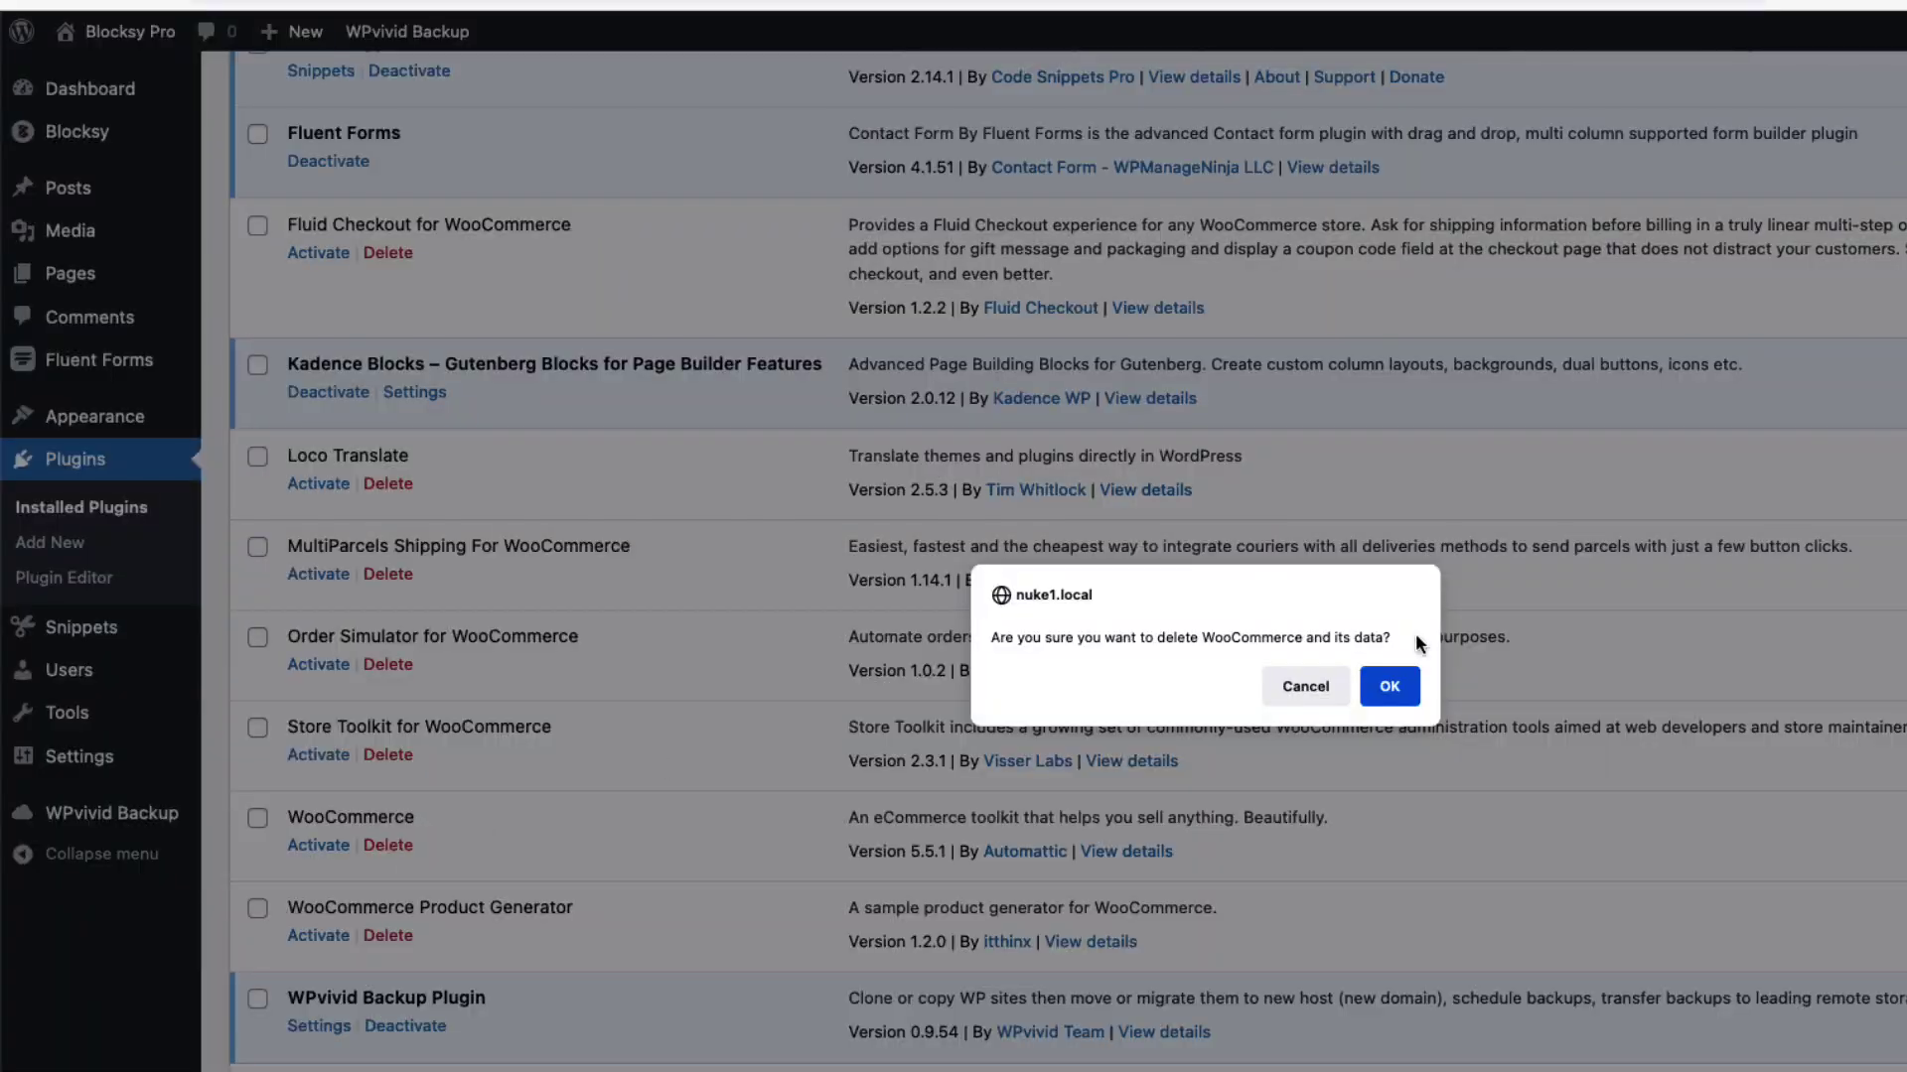
{"action": "left_click", "coordinate": [1387, 693]}
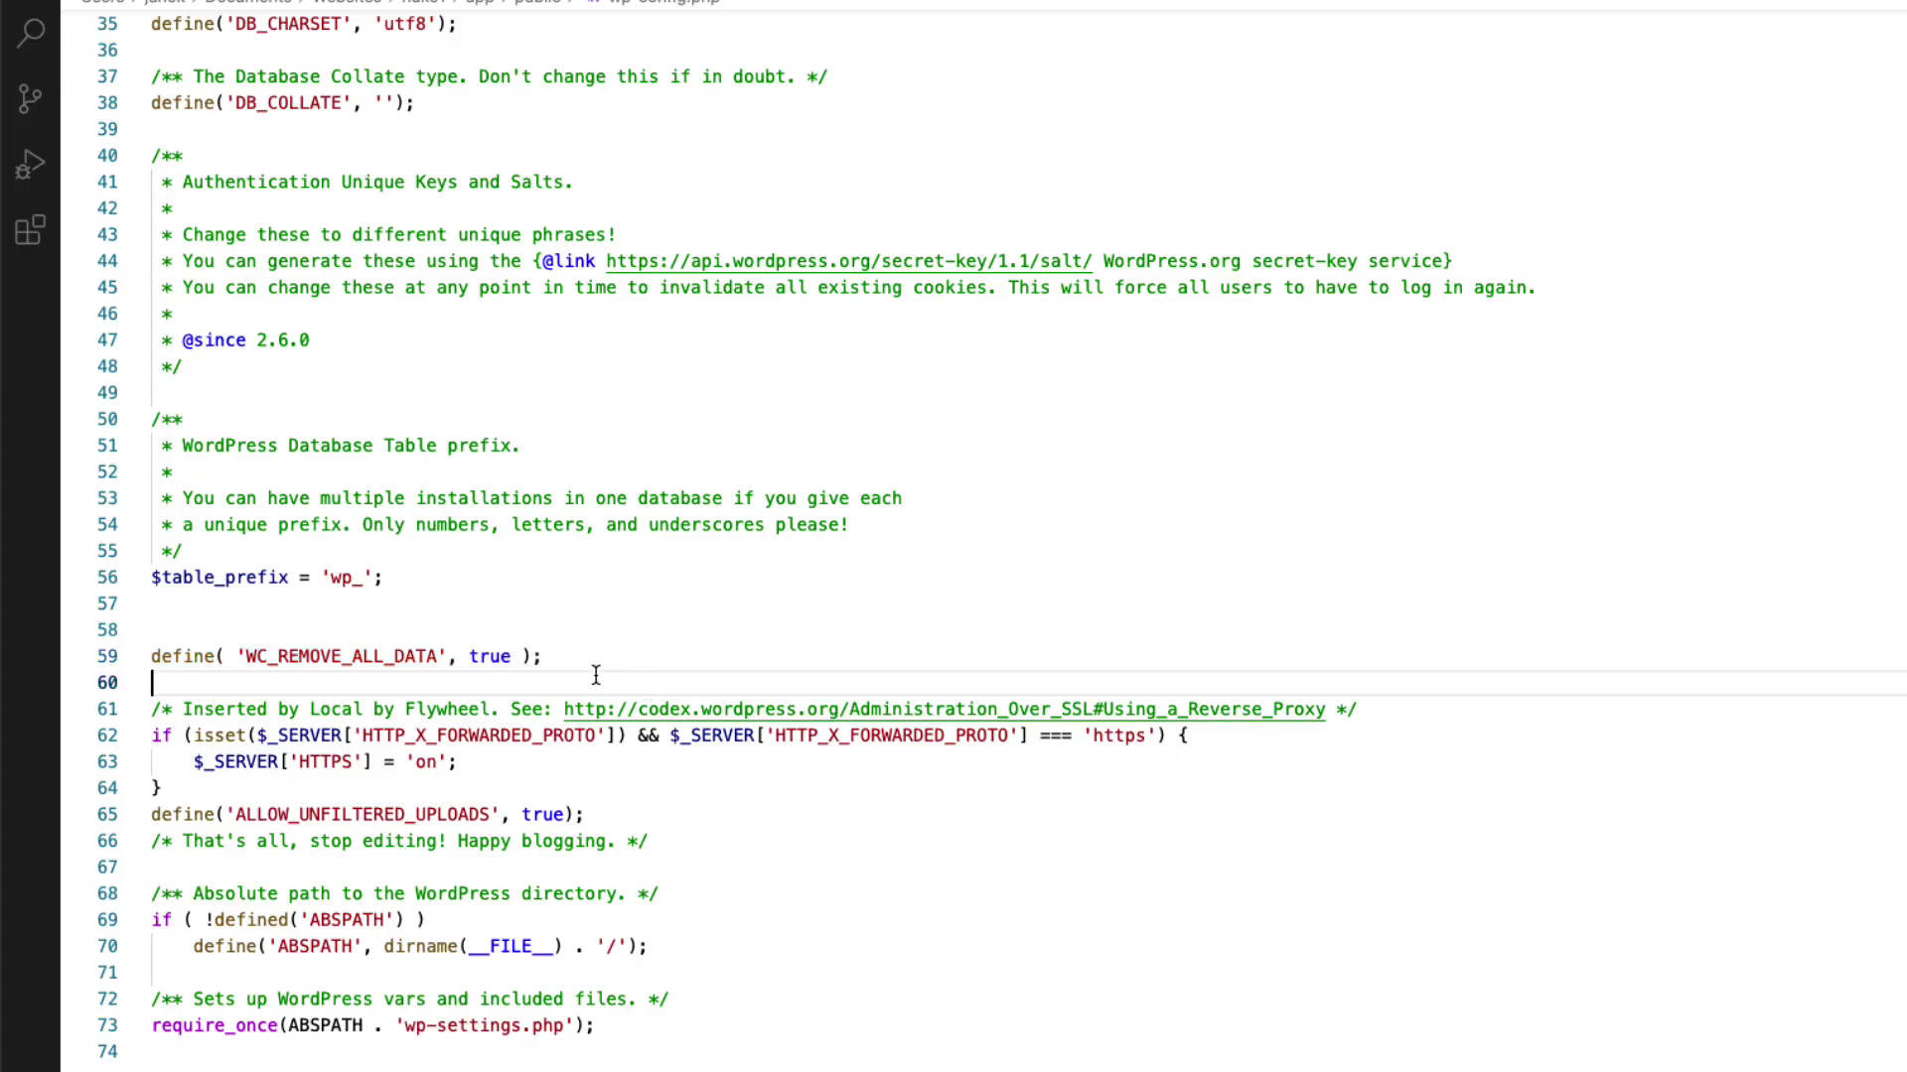
Remove the WC_REMOVE_ALL_DATA line from wp-config.php
{"action": "left_click_drag", "start_coordinate": [544, 656], "coordinate": [135, 640]}
{"action": "key", "text": "BackSpace"}
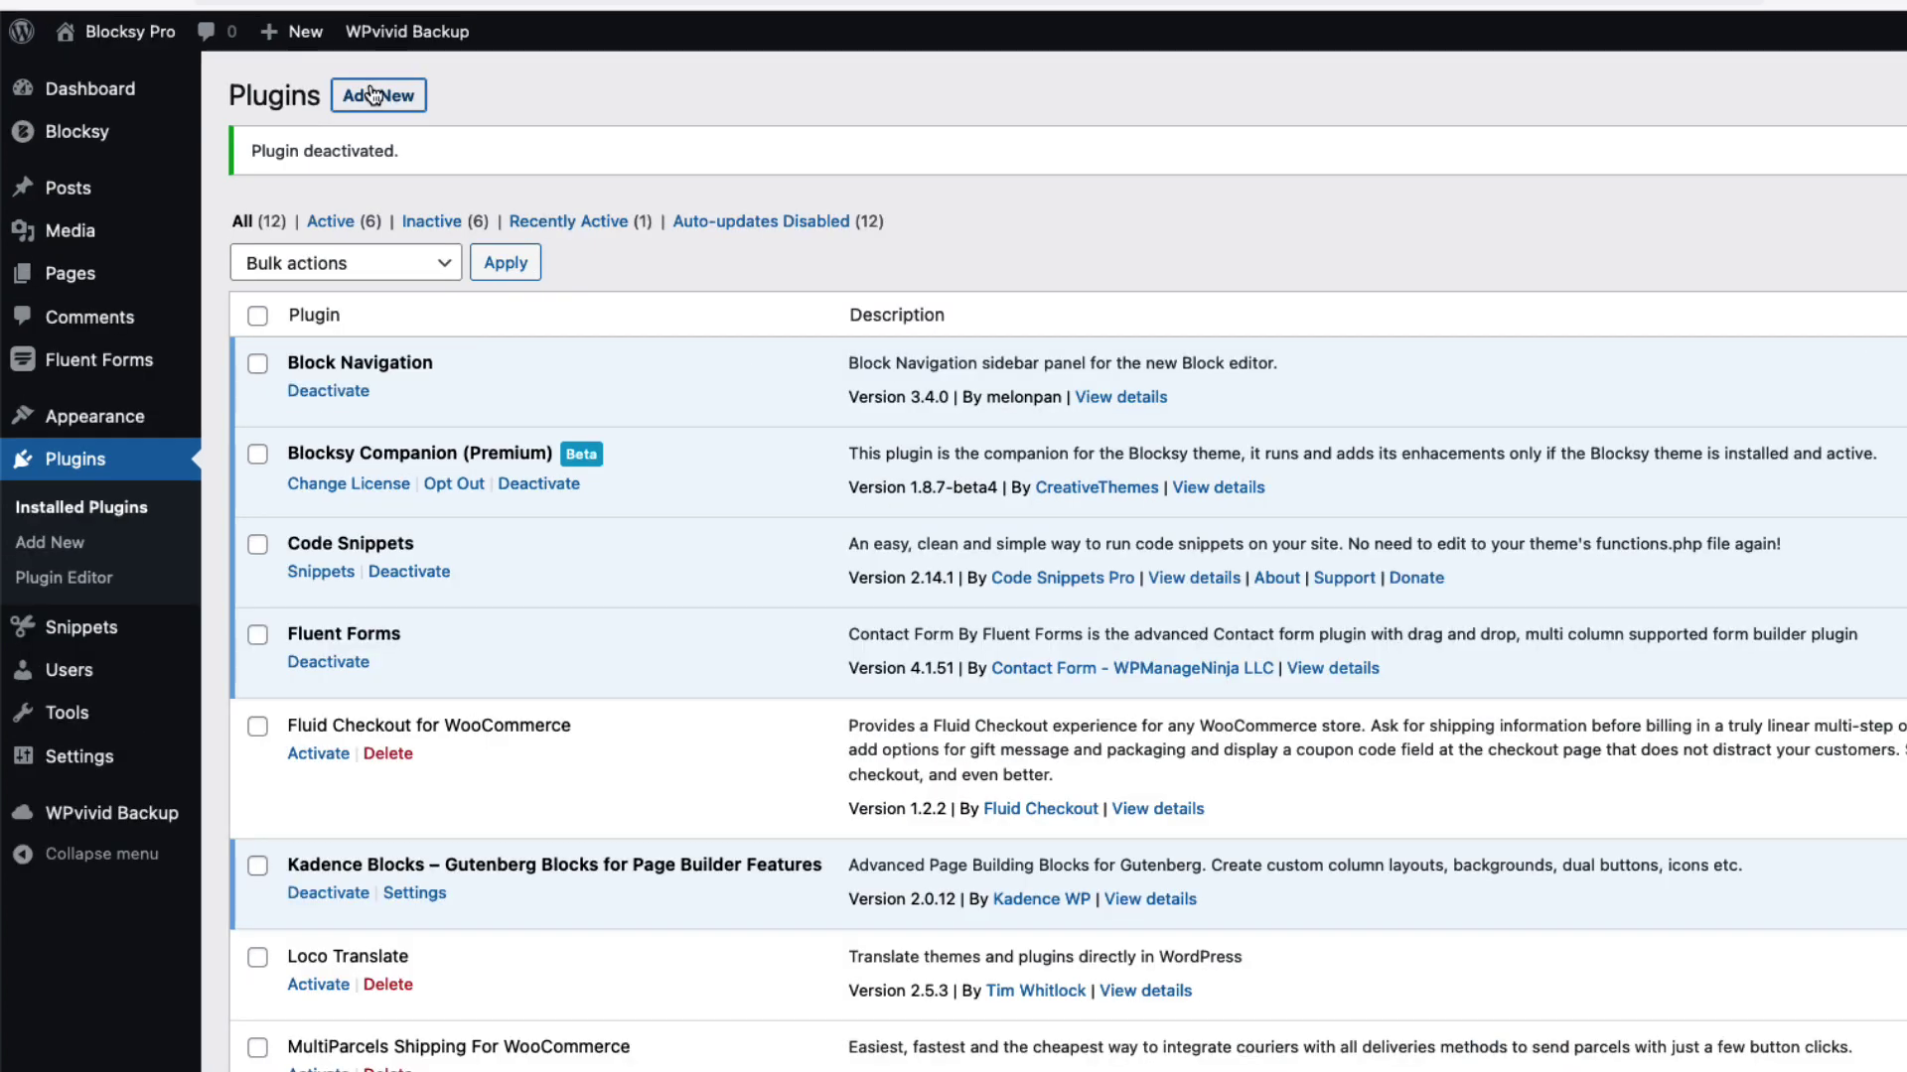
Find WooCommerce in the plugin directory, then reinstall and activate it
{"action": "left_click", "coordinate": [369, 94]}
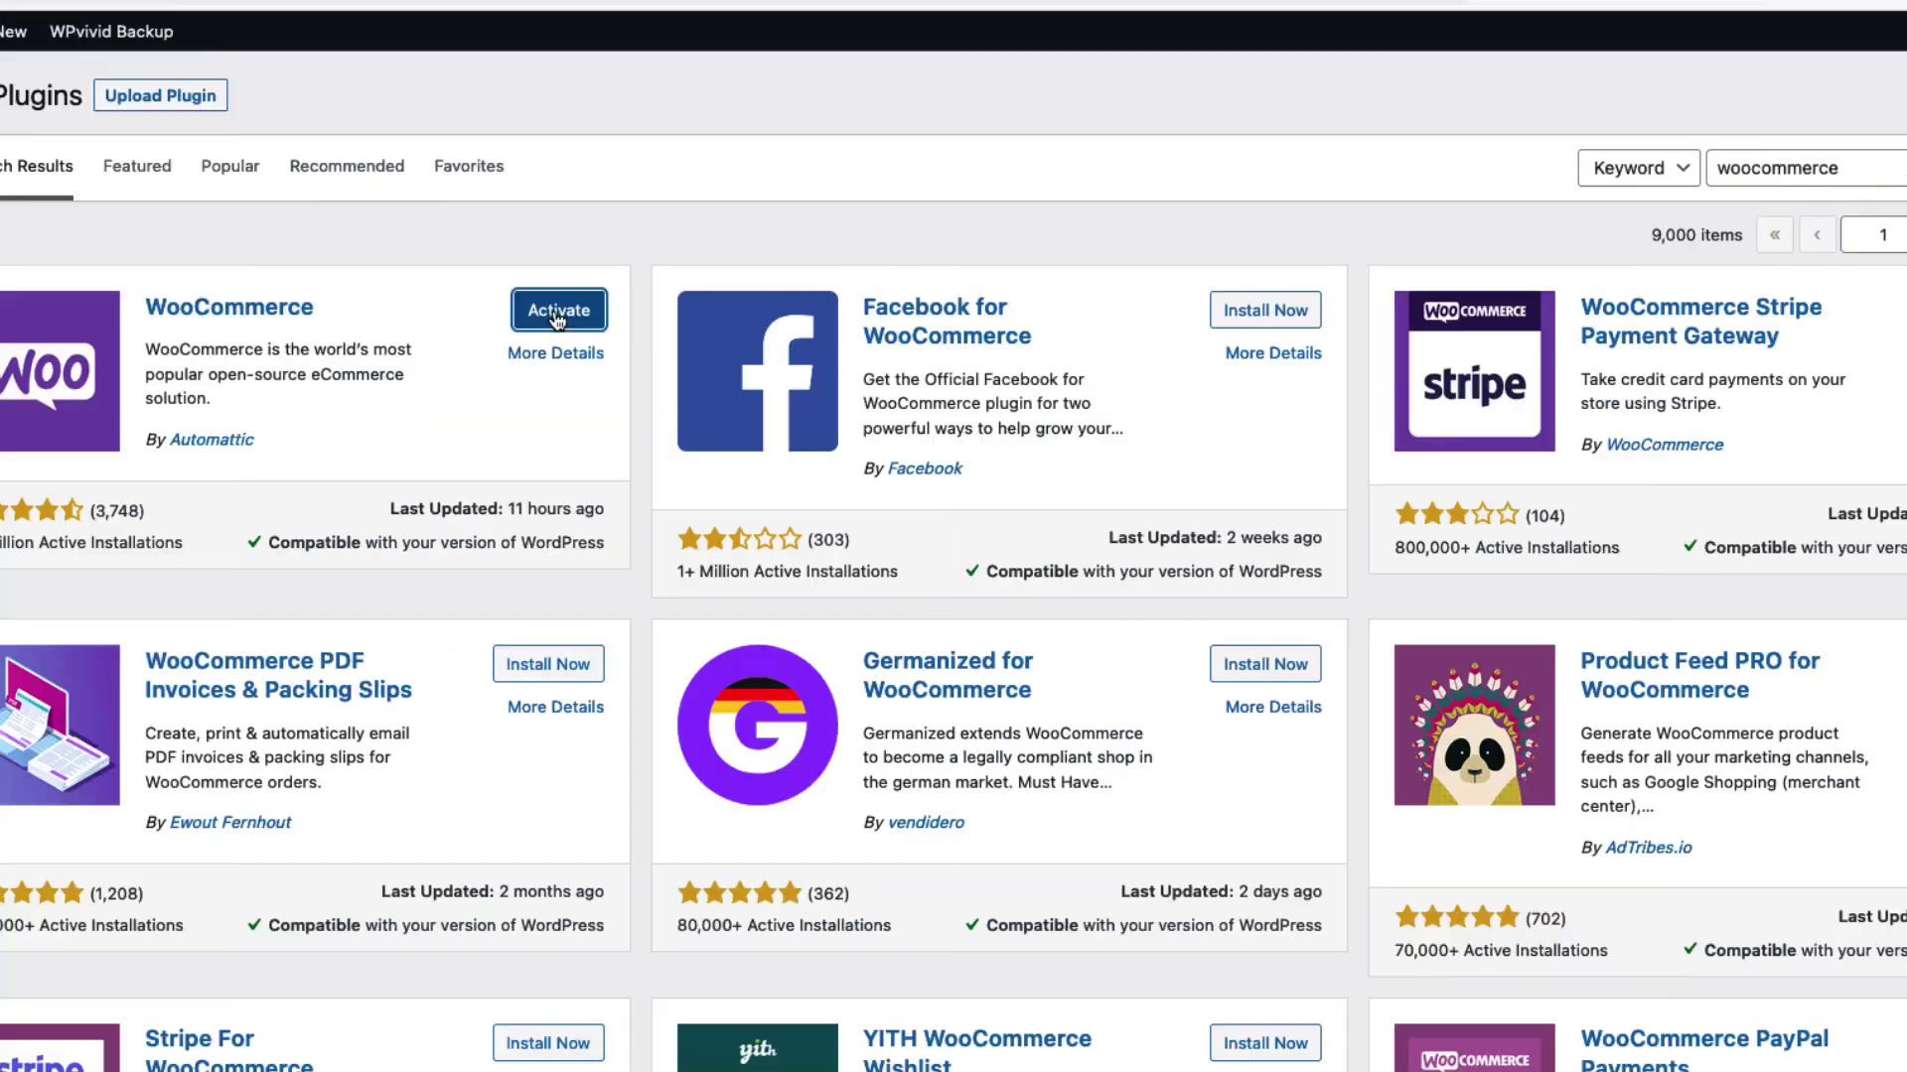
{"action": "left_click", "coordinate": [852, 313]}
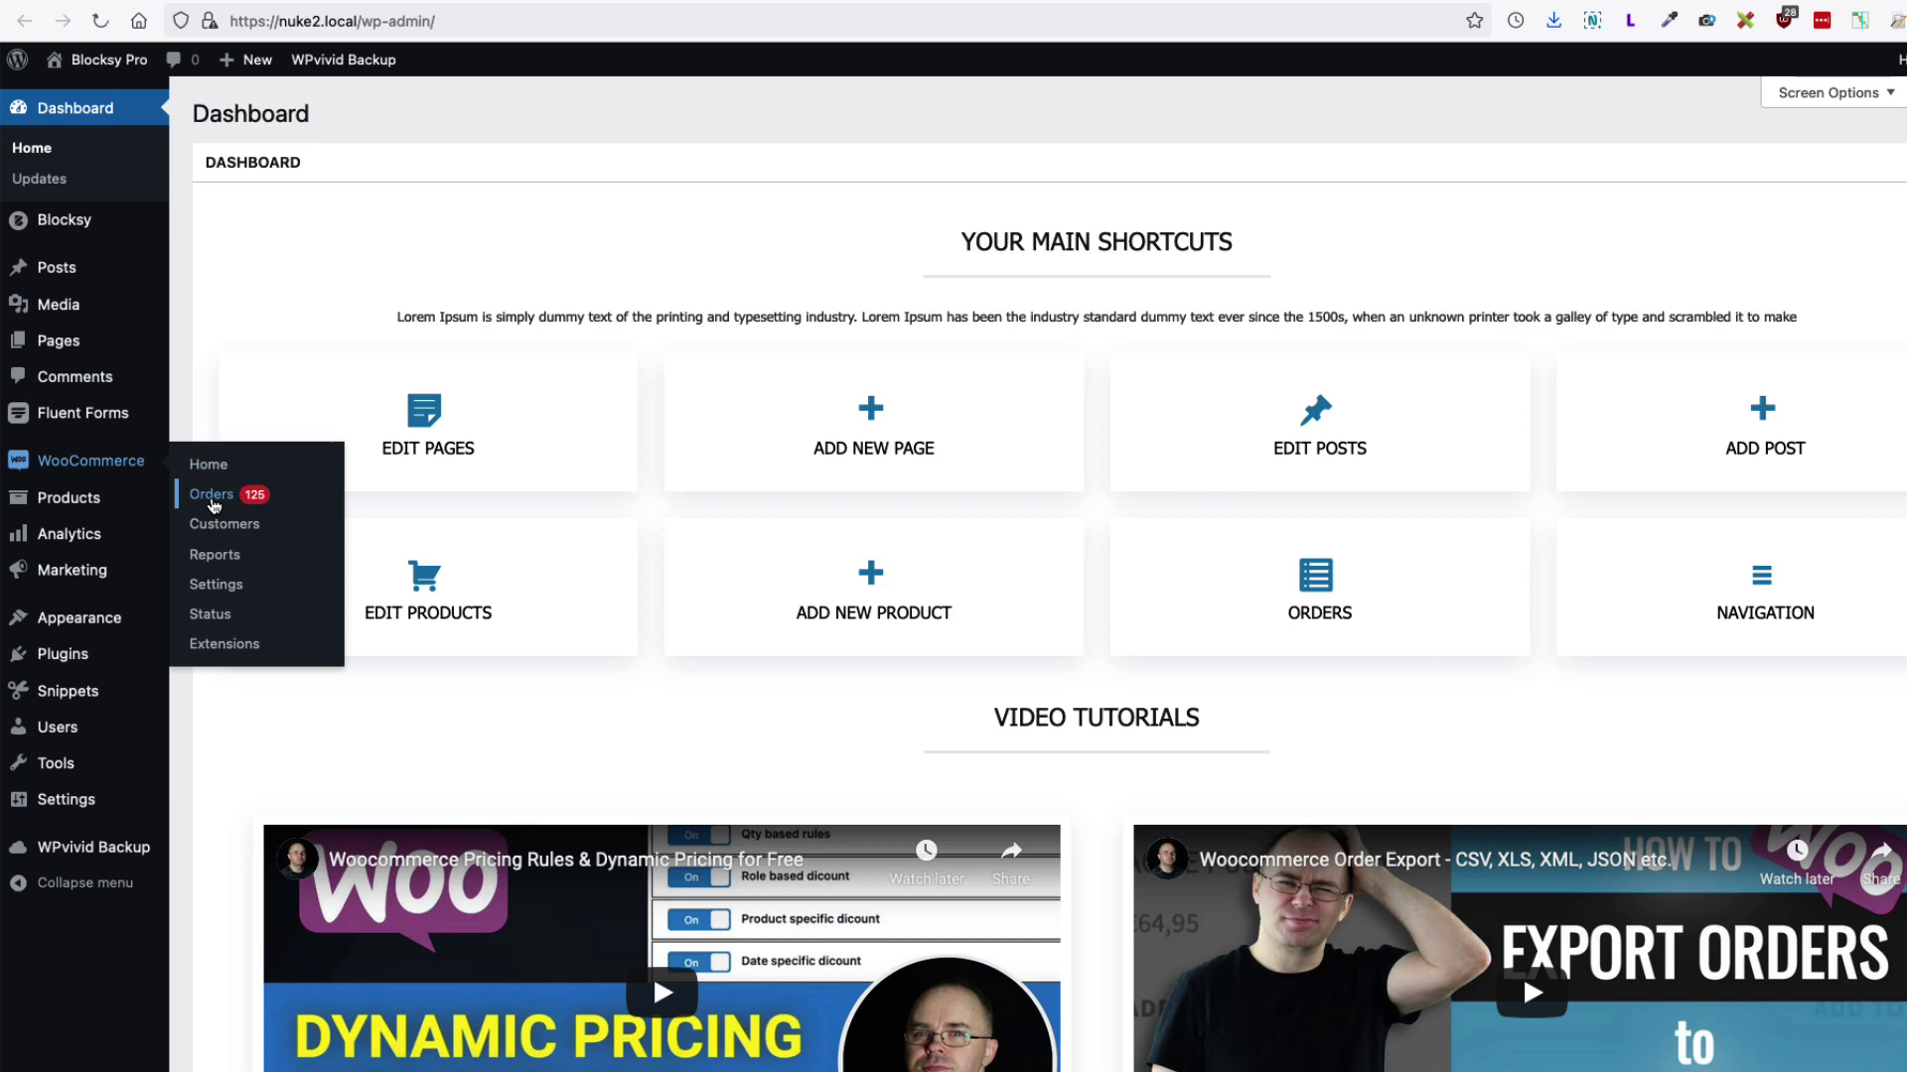
On the nuke2.local site, search new plugins for "store toolkit", activate Store Toolkit for WooCommerce and skip its opt-in
{"action": "left_click", "coordinate": [211, 497]}
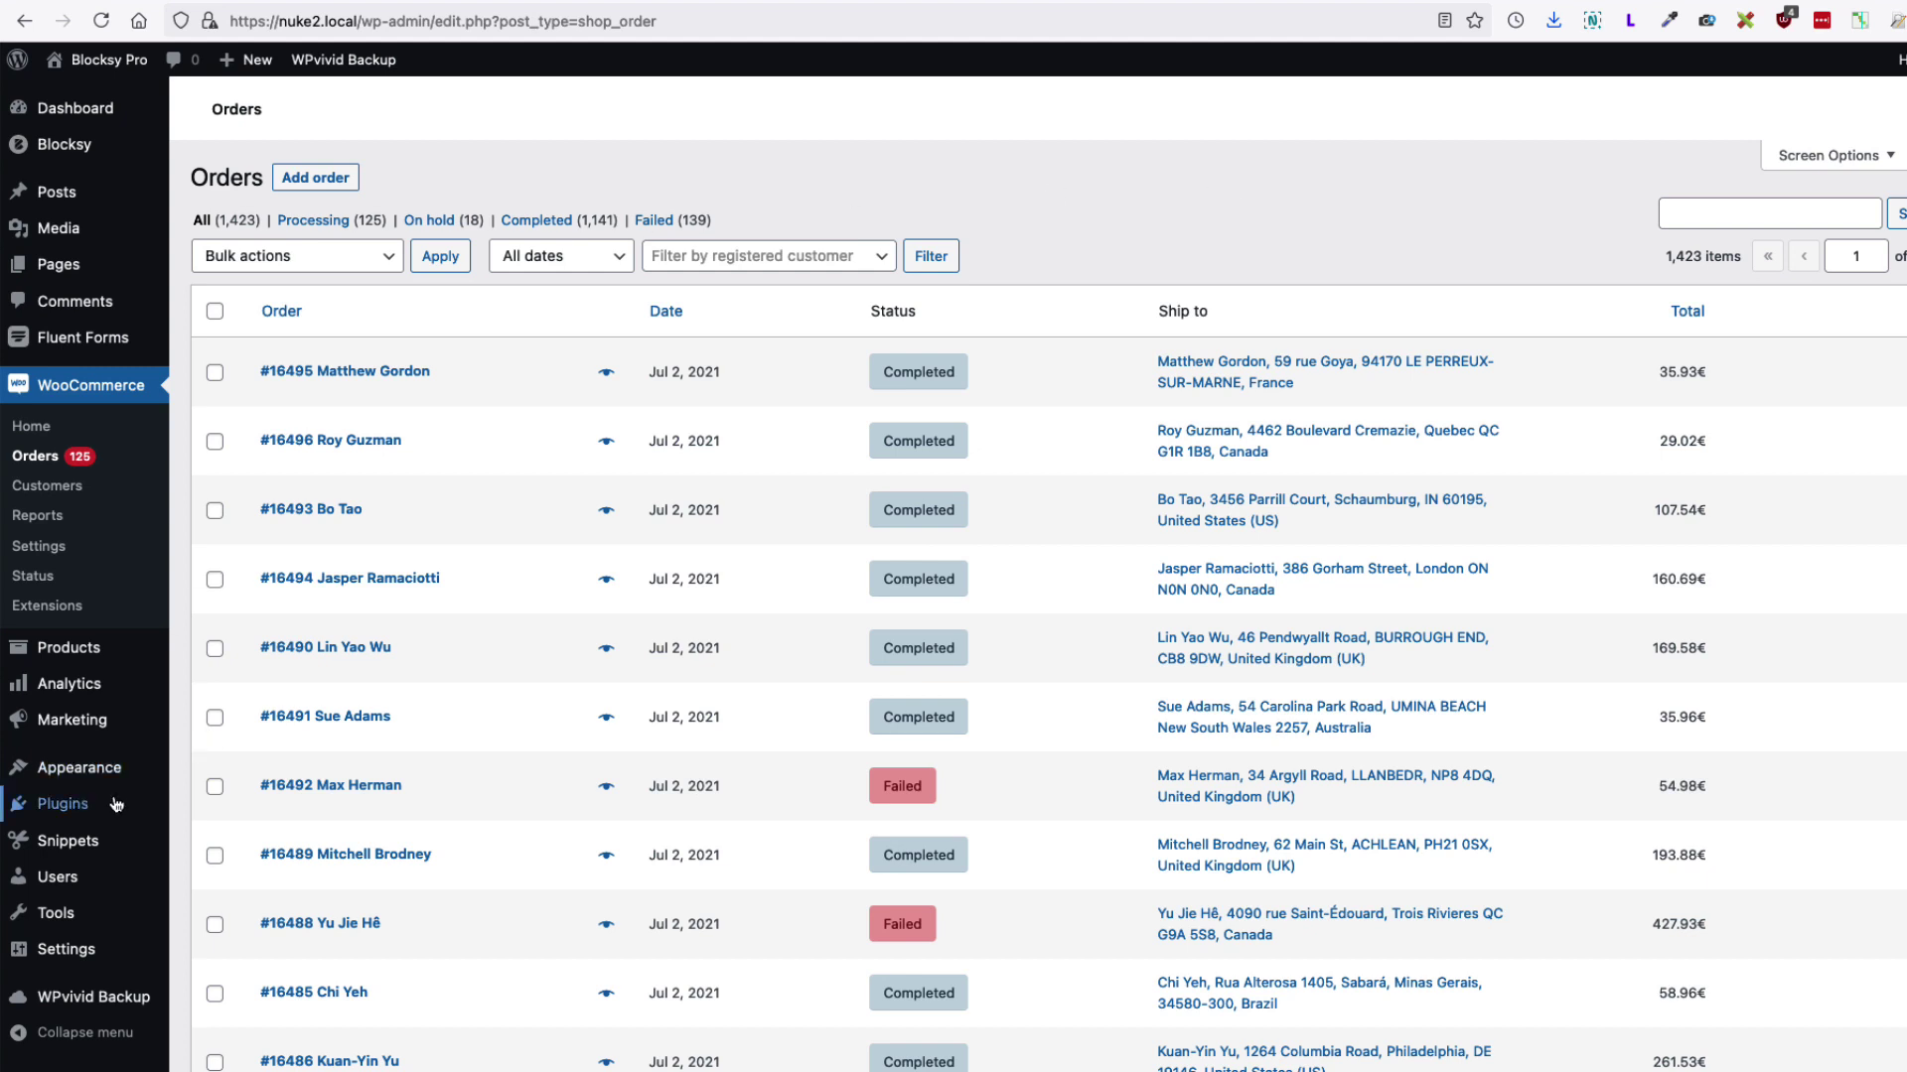
{"action": "mouse_move", "coordinate": [112, 803]}
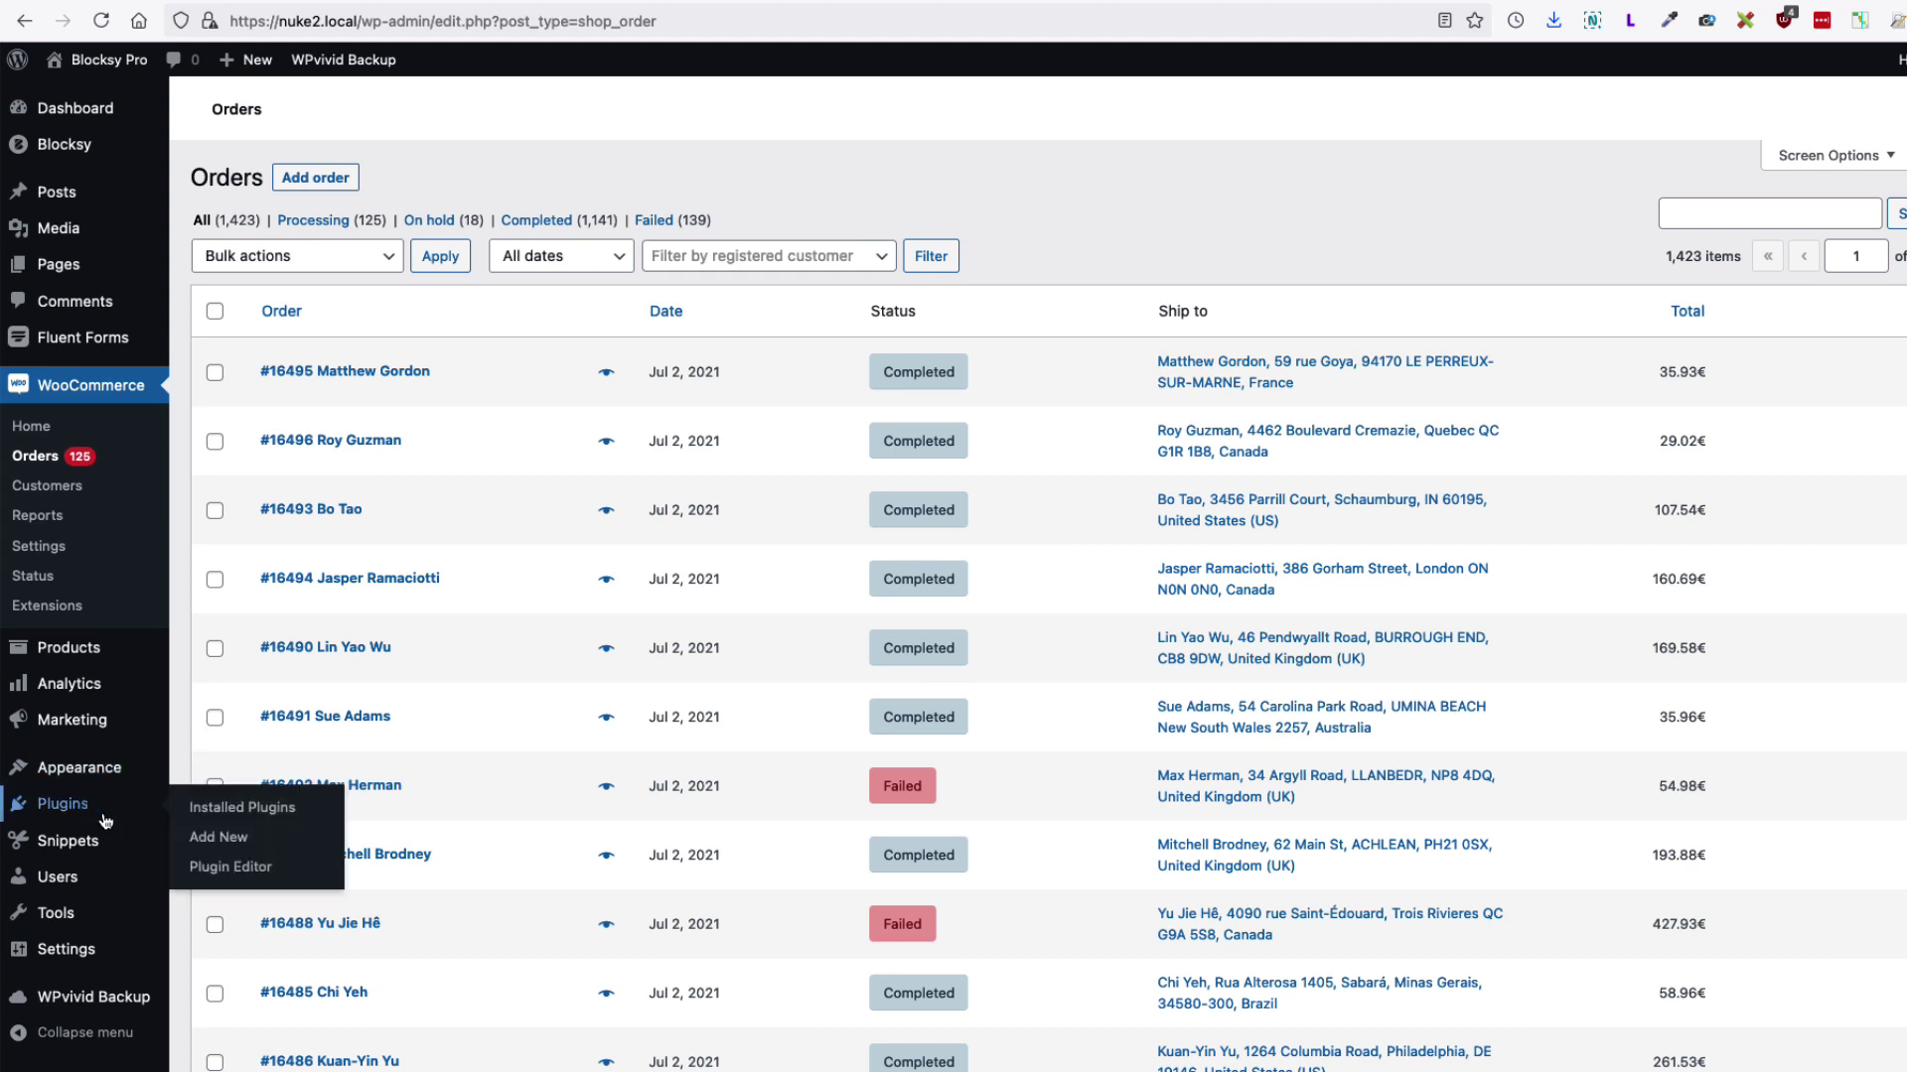
{"action": "left_click", "coordinate": [211, 842]}
{"action": "type", "text": "s"}
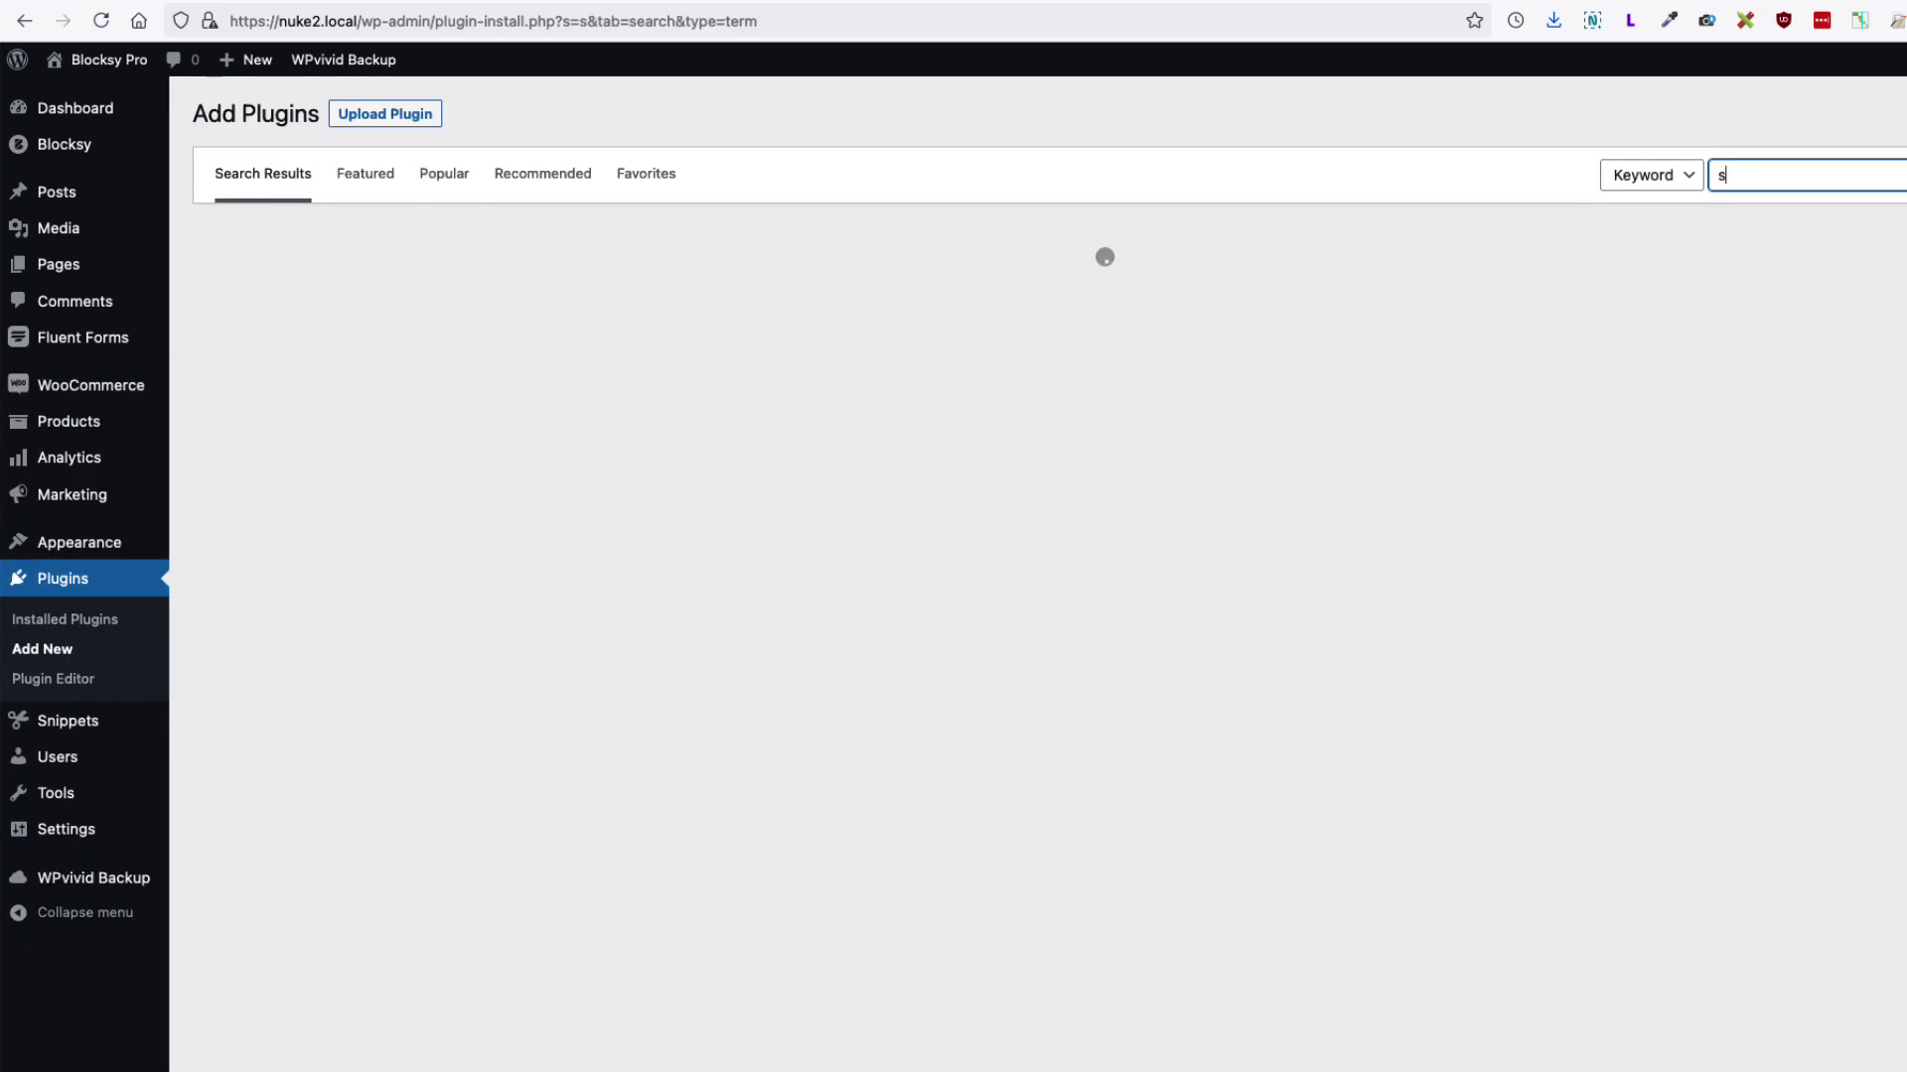
{"action": "type", "text": "tore toolkit"}
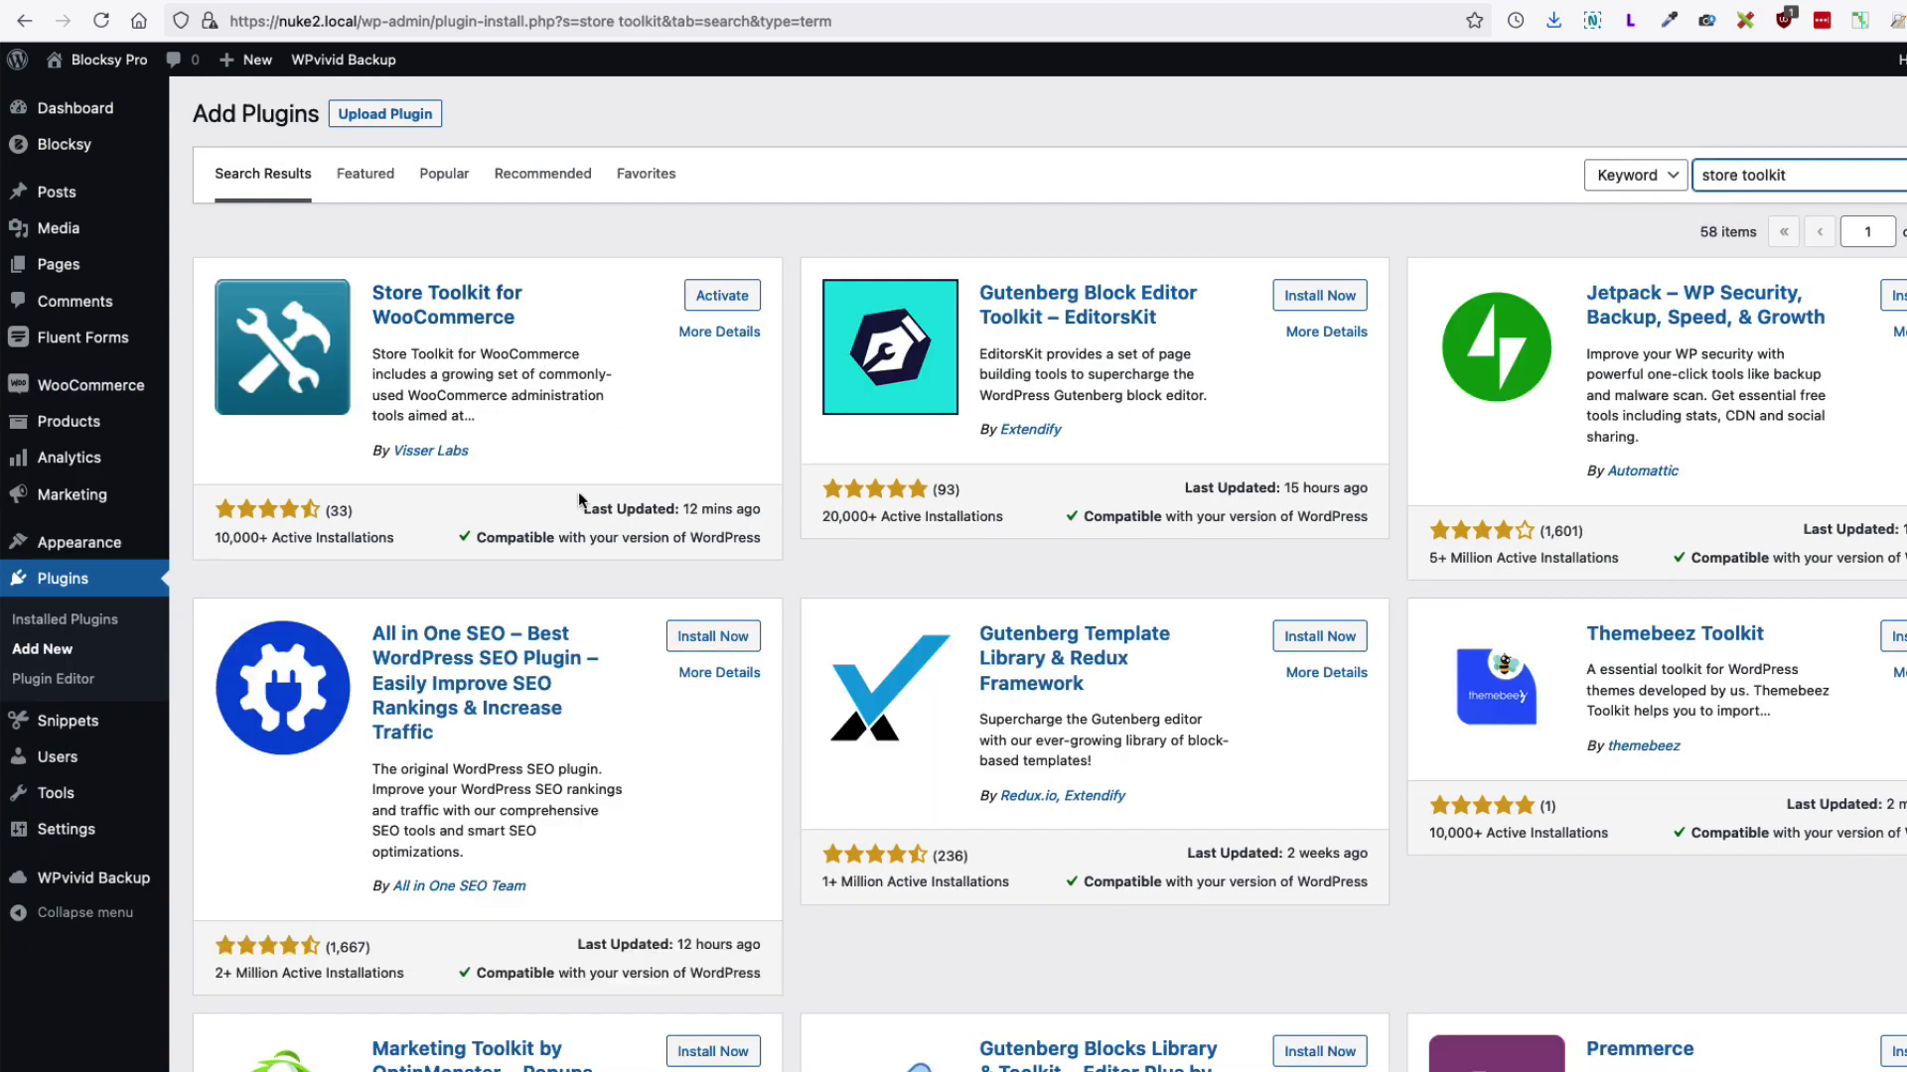
{"action": "left_click", "coordinate": [711, 298]}
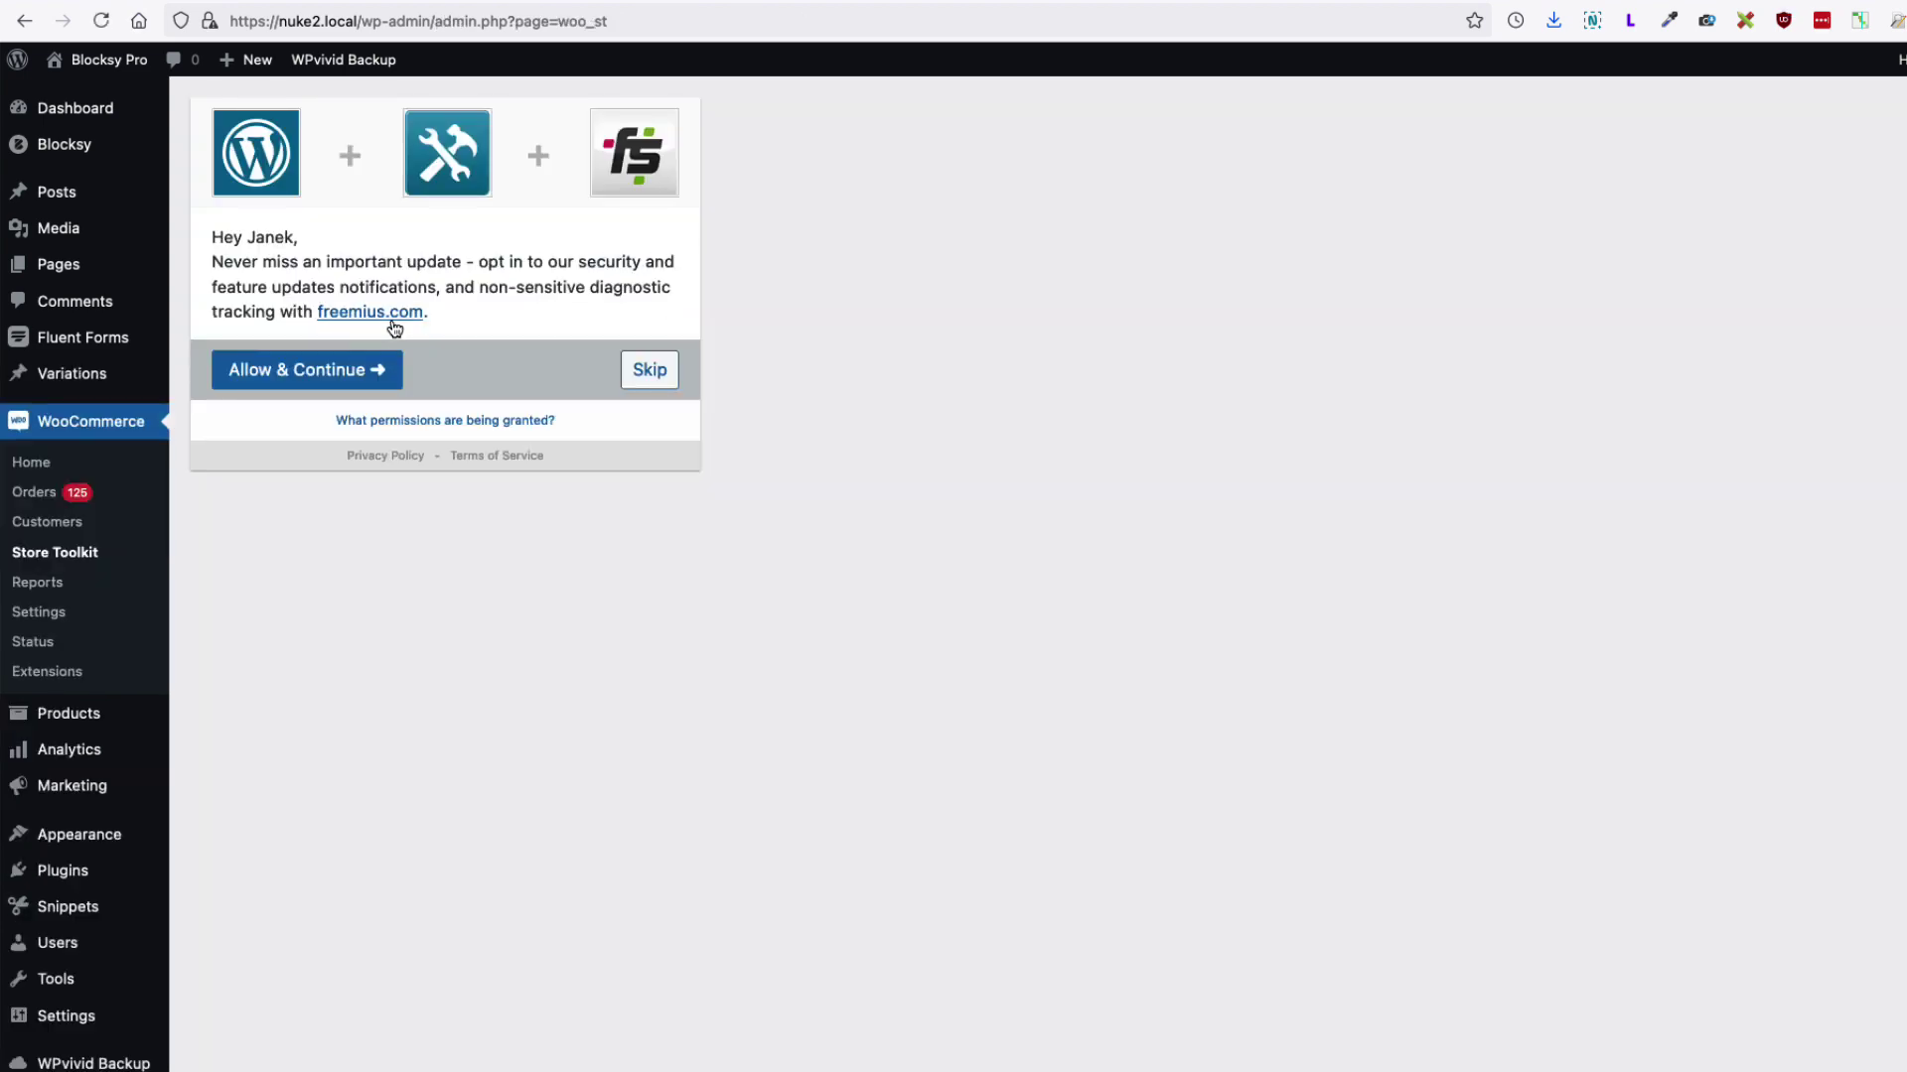
{"action": "left_click", "coordinate": [649, 373]}
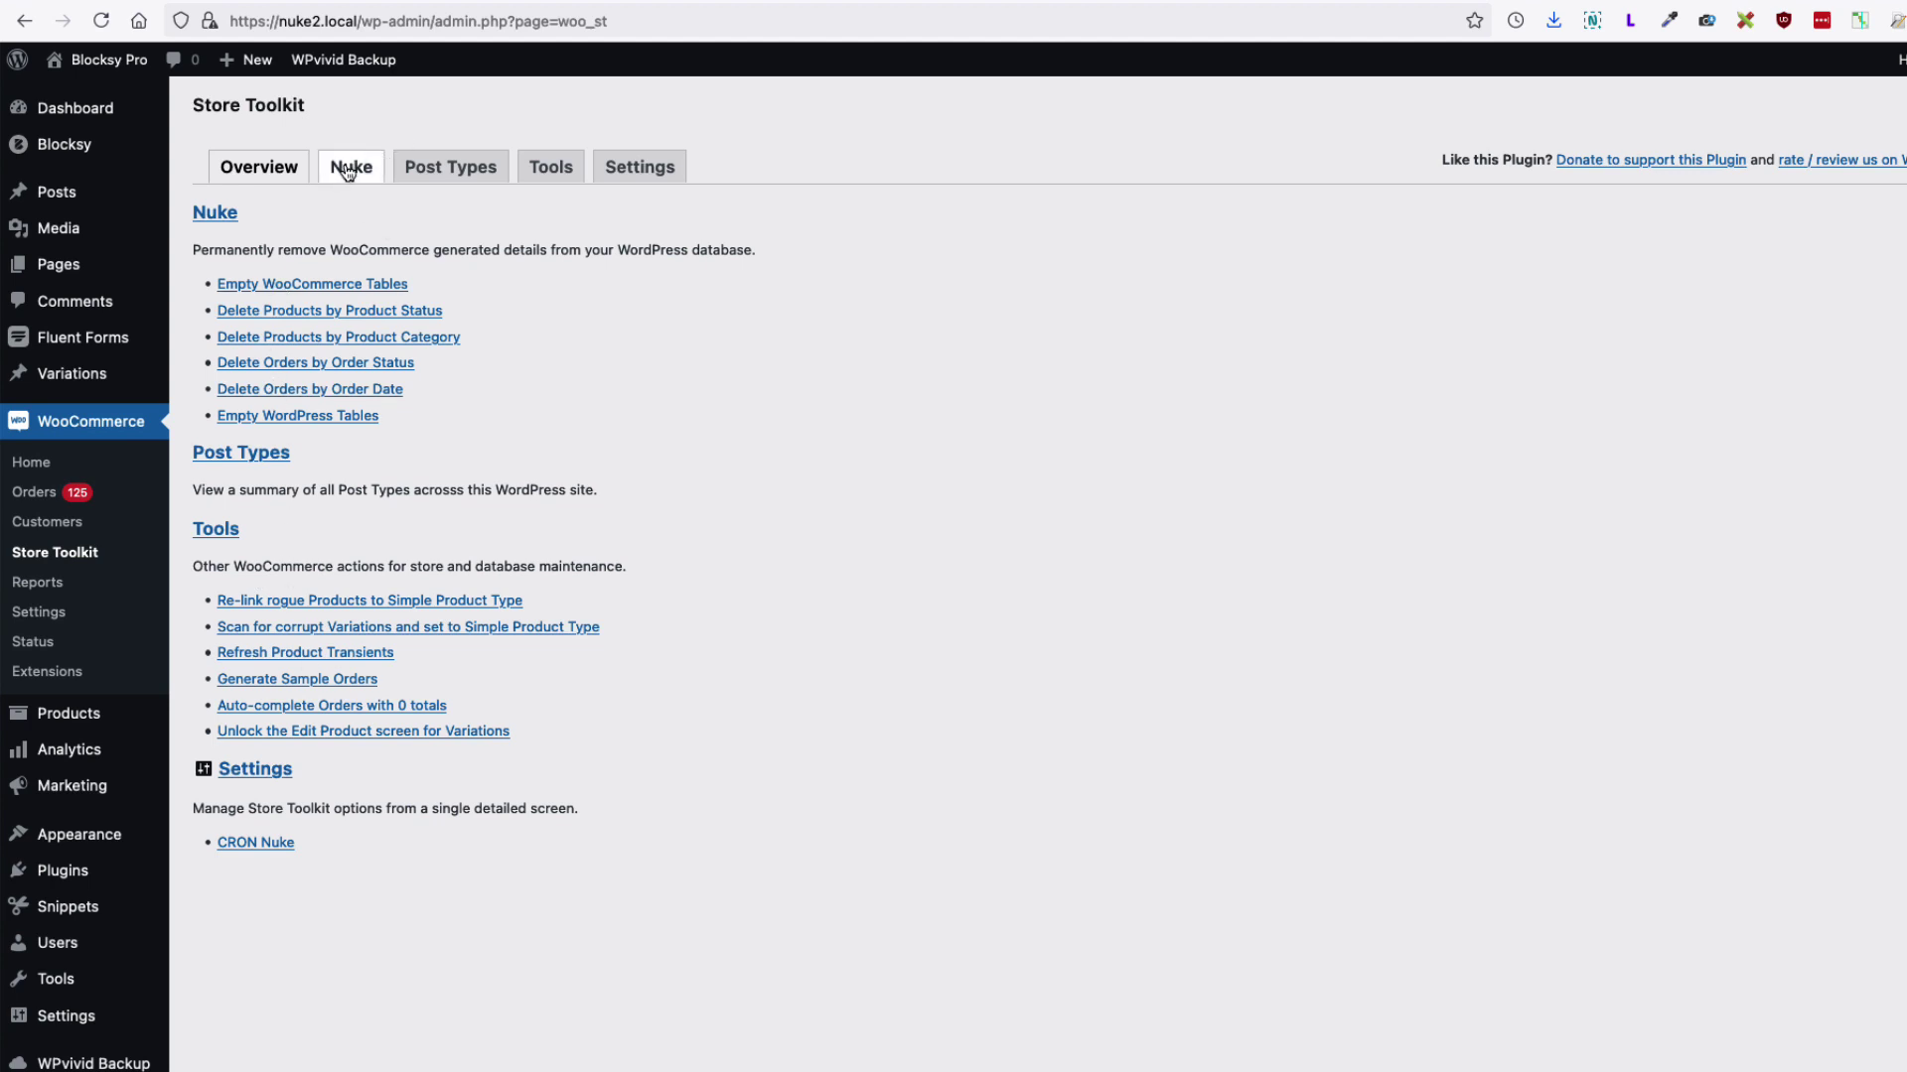
Examine Store Toolkit's Delete Permanently setting and the bulk actions offered on the Products list
{"action": "left_click", "coordinate": [249, 776]}
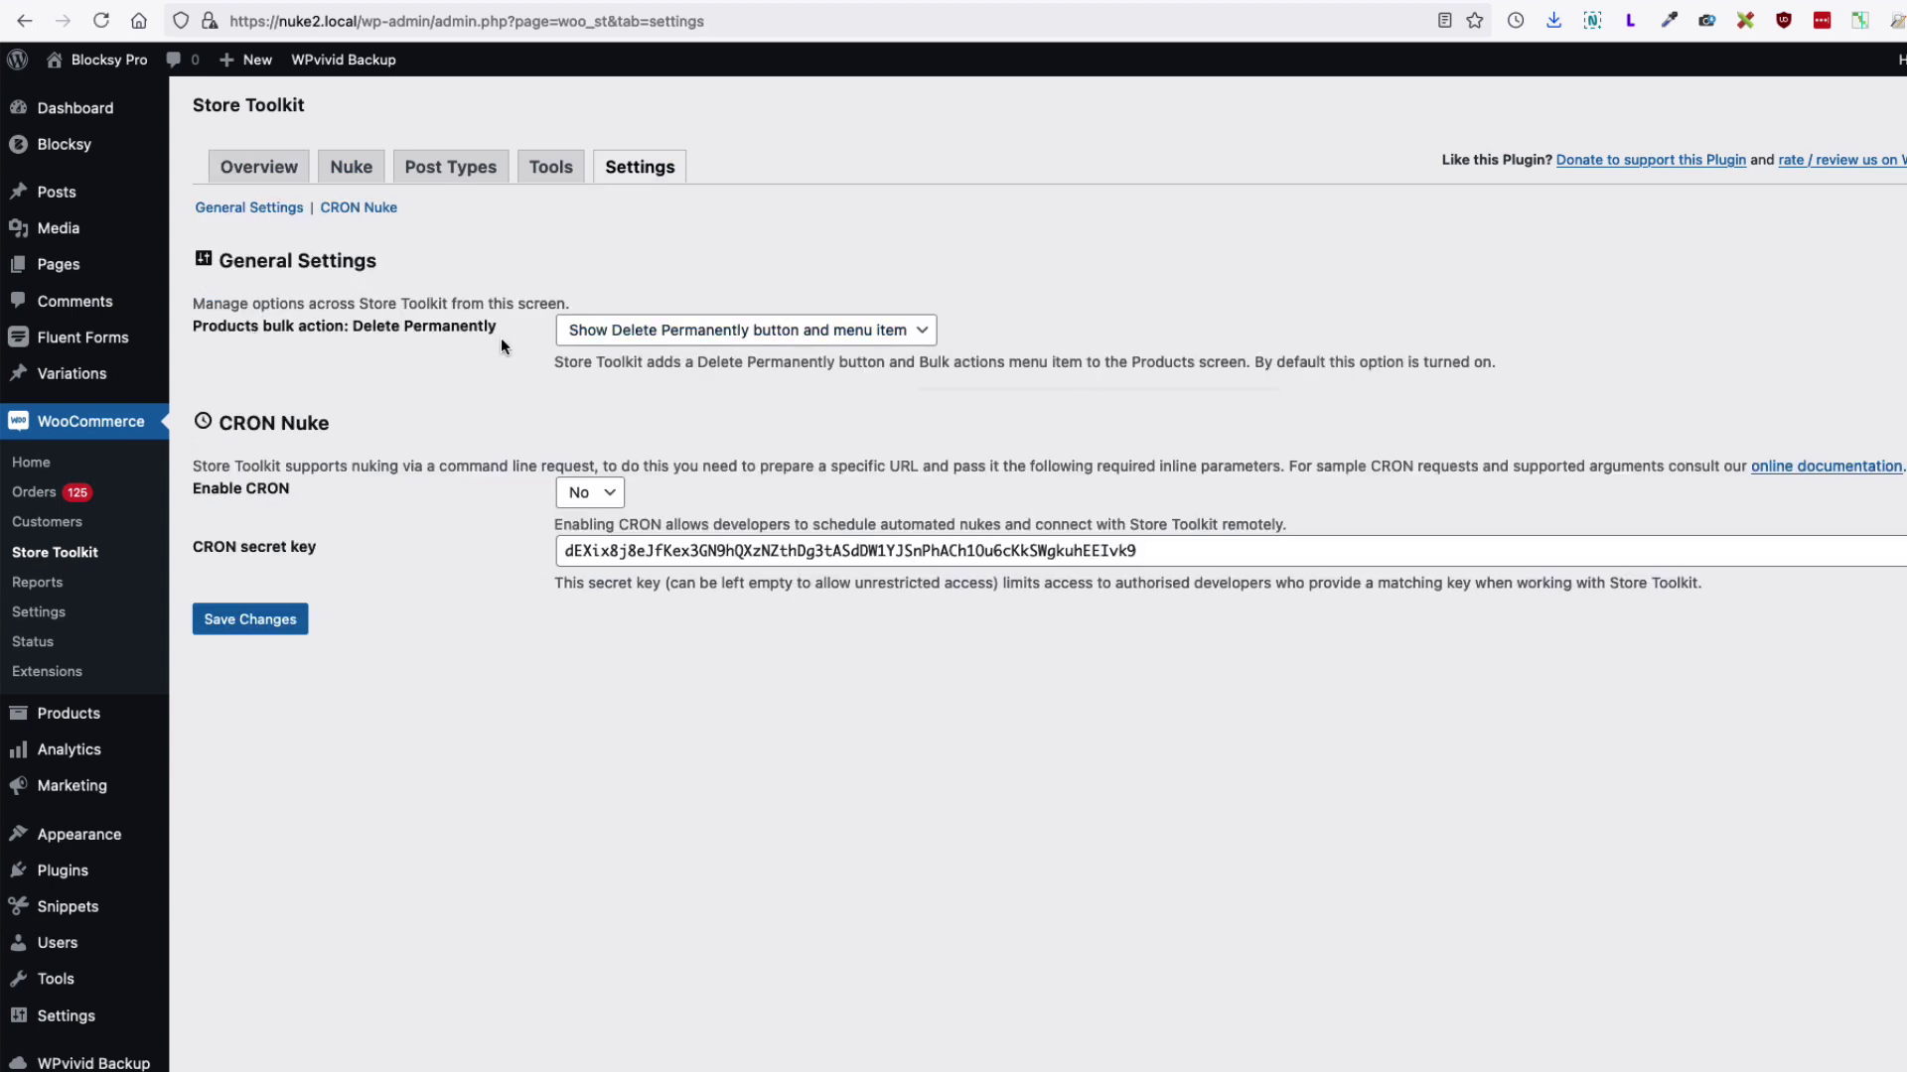
{"action": "left_click", "coordinate": [713, 336]}
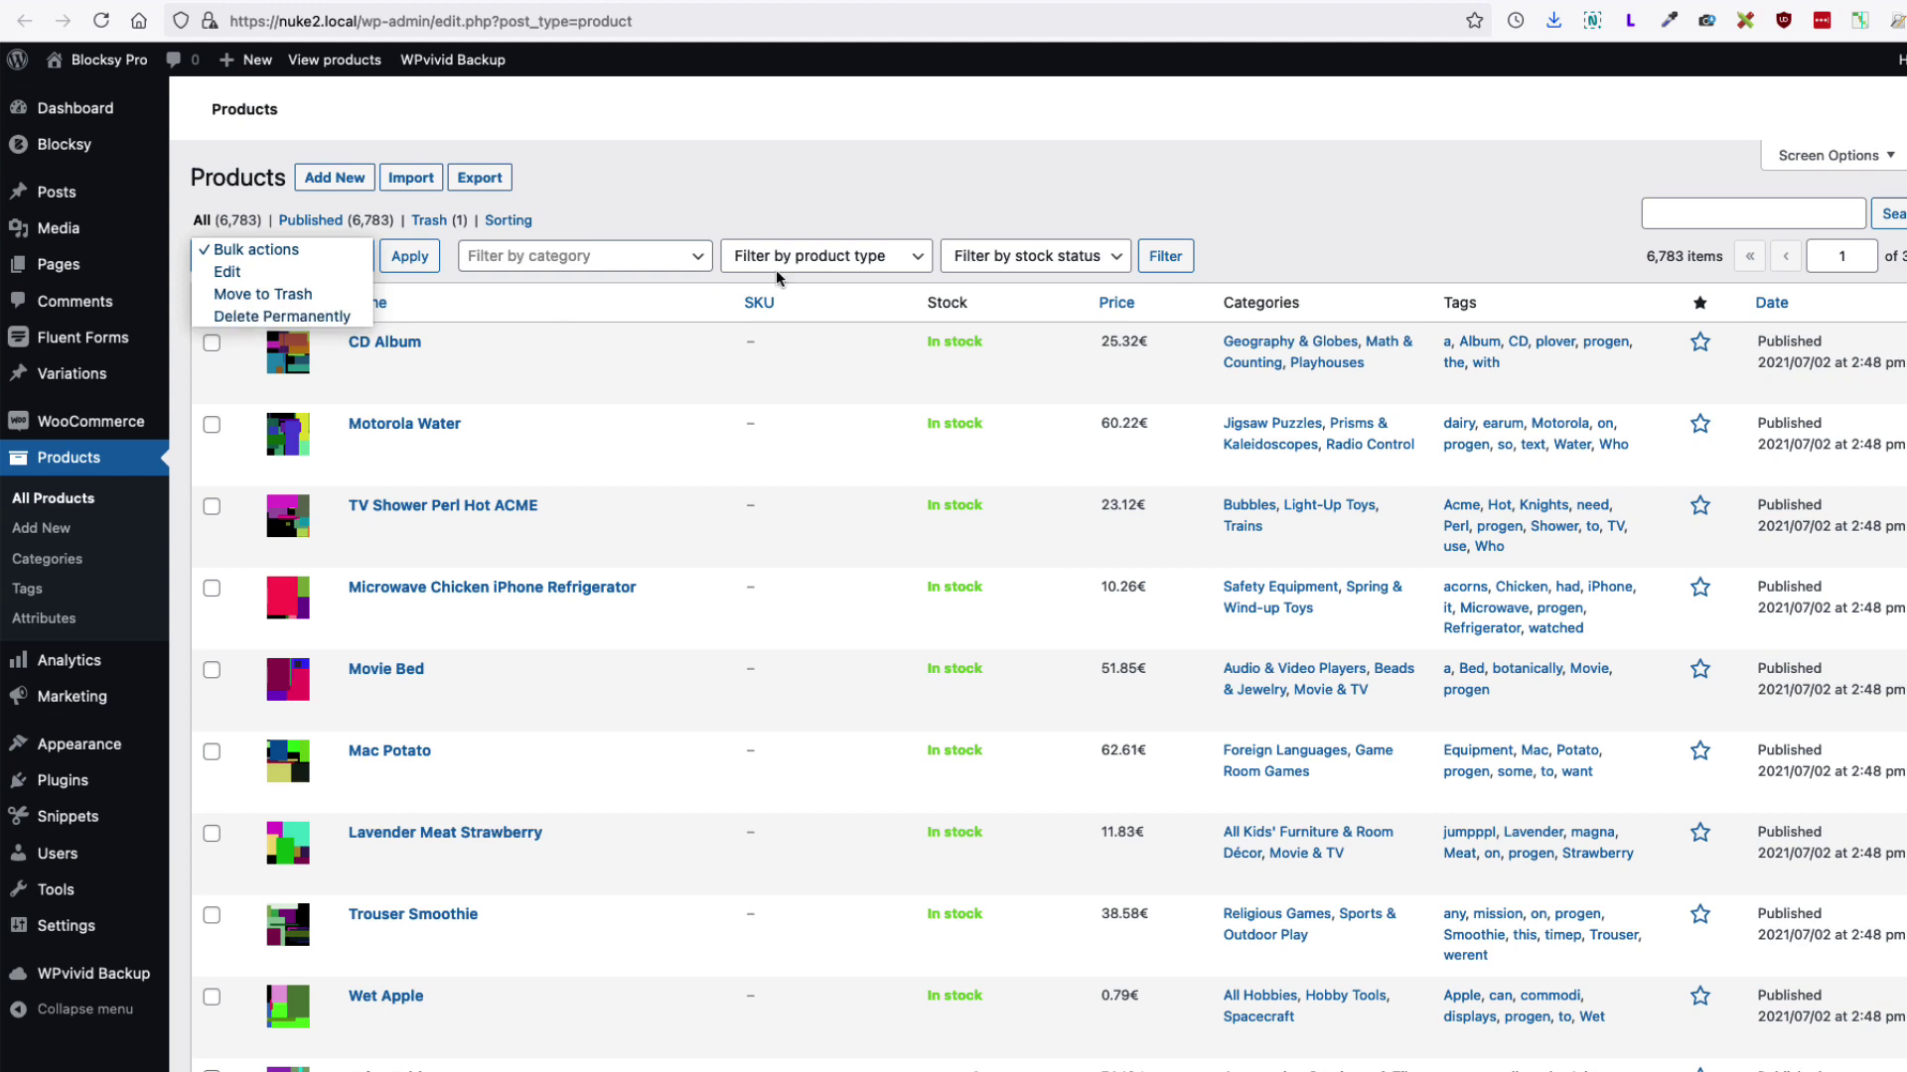
{"action": "left_click", "coordinate": [973, 202]}
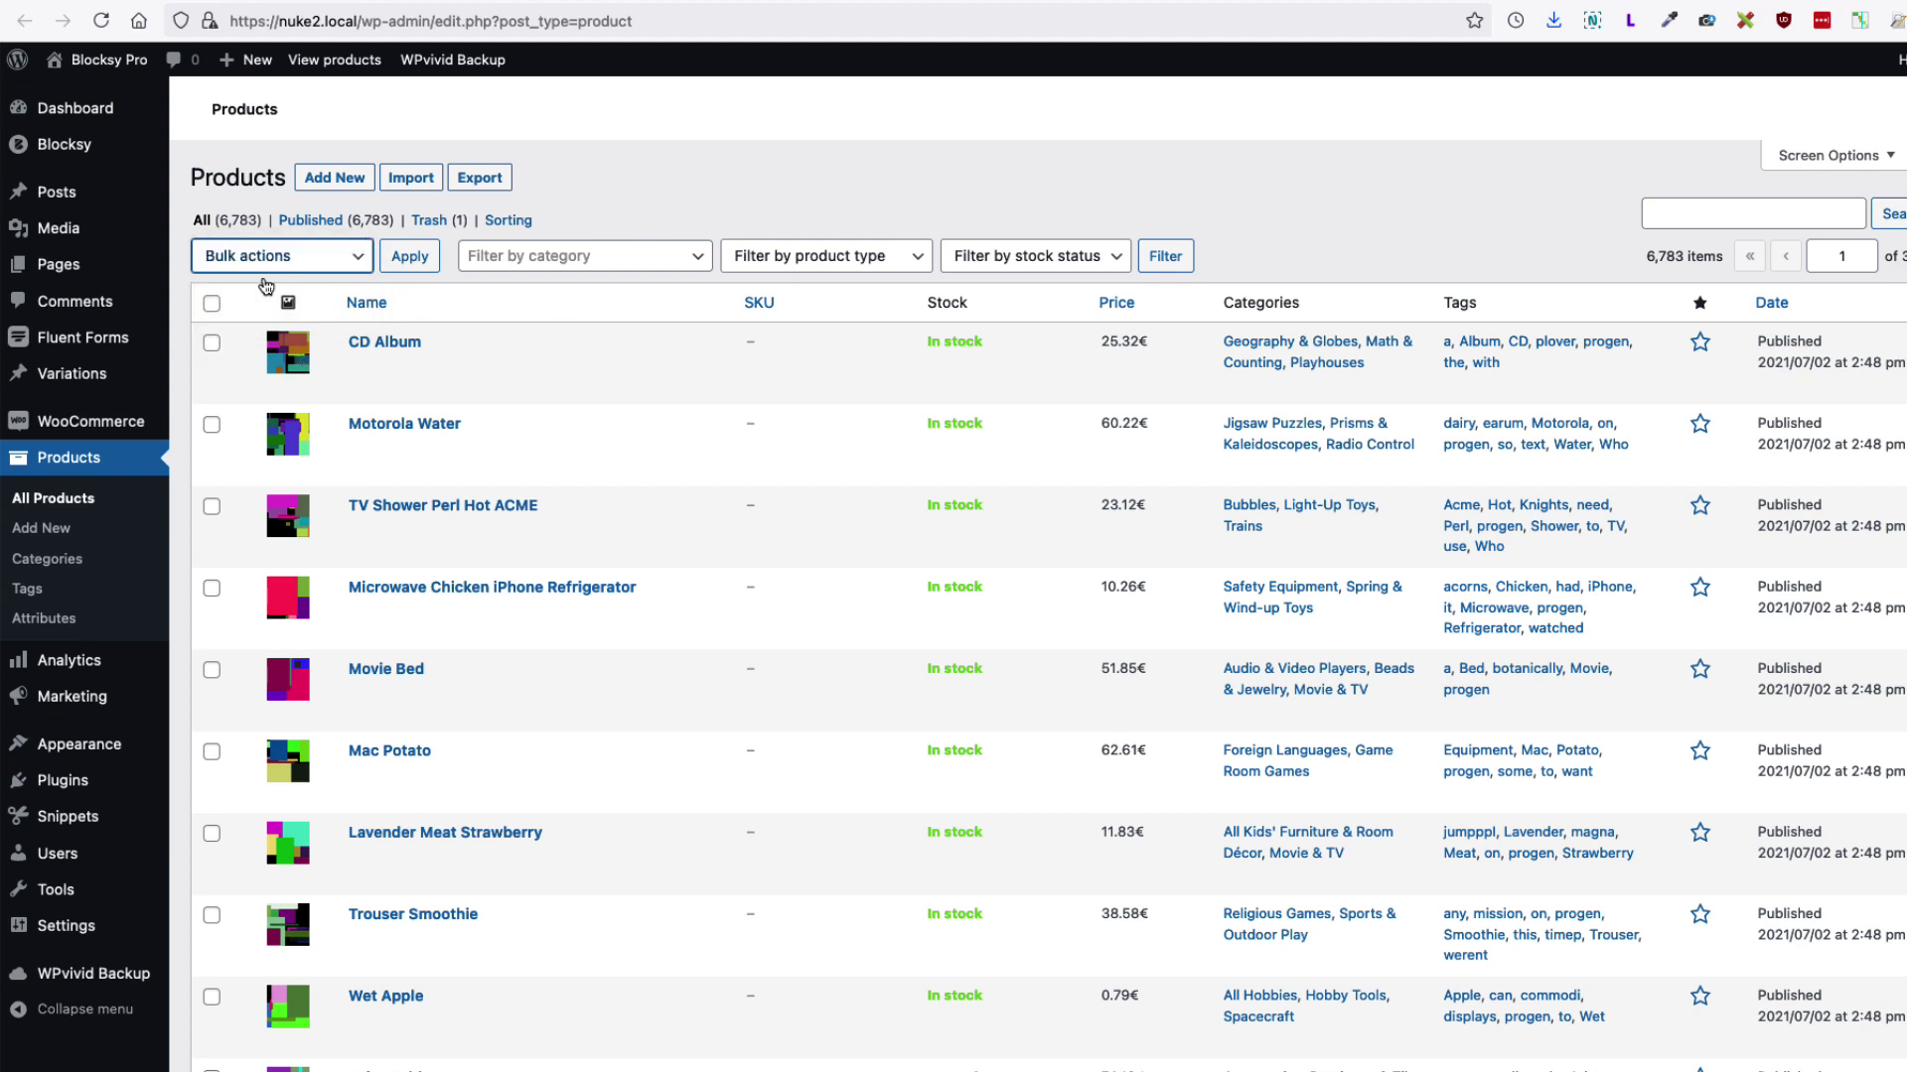
{"action": "left_click", "coordinate": [288, 256]}
{"action": "left_click", "coordinate": [856, 190]}
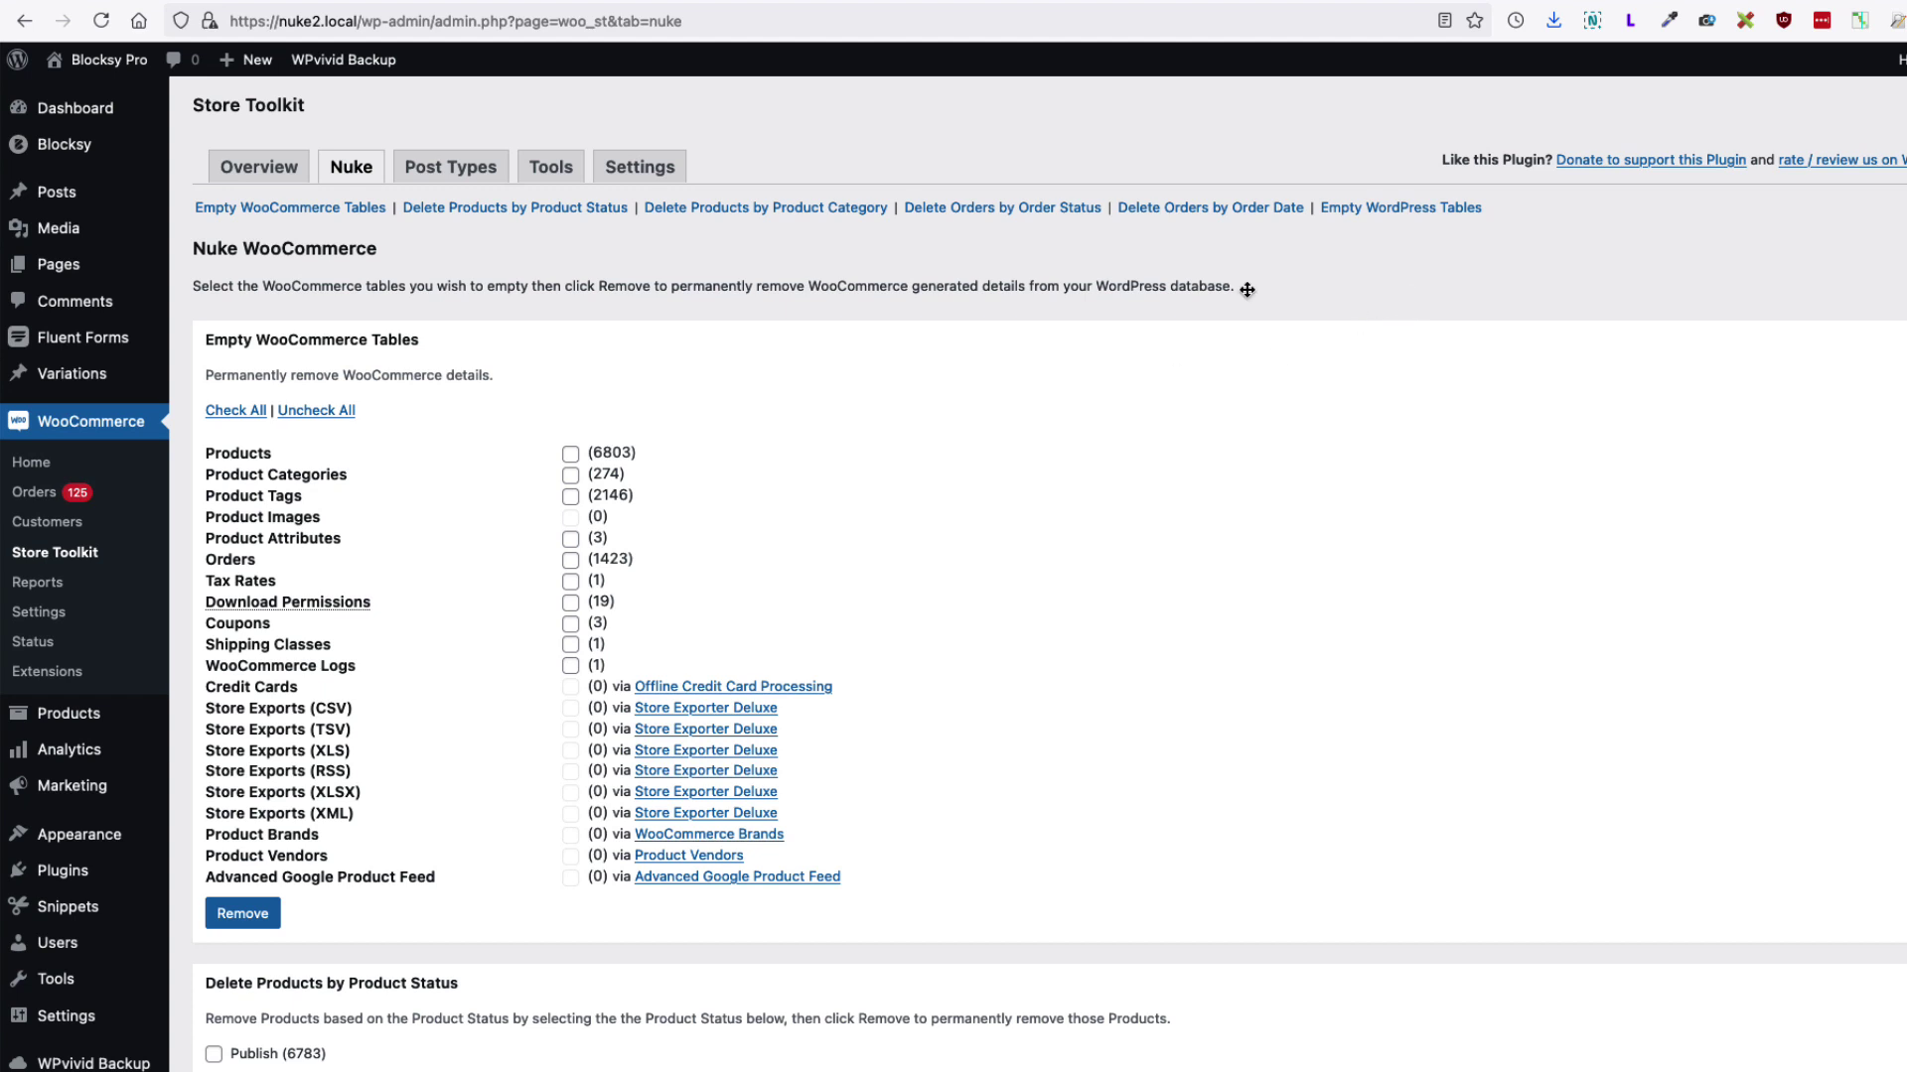
In Store Toolkit's Nuke options, select Products, Product Categories and Product Tags among the WooCommerce tables to empty
{"action": "left_click", "coordinate": [571, 455]}
{"action": "left_click", "coordinate": [571, 455]}
{"action": "left_click", "coordinate": [571, 477]}
{"action": "left_click", "coordinate": [572, 453]}
{"action": "left_click", "coordinate": [573, 477]}
{"action": "left_click", "coordinate": [571, 496]}
Try selecting All Hobbies and All Sports & Outdoor Play for product deletion by category, and clear both again
{"action": "scroll", "coordinate": [1086, 617], "scroll_direction": "down", "scroll_amount": 5}
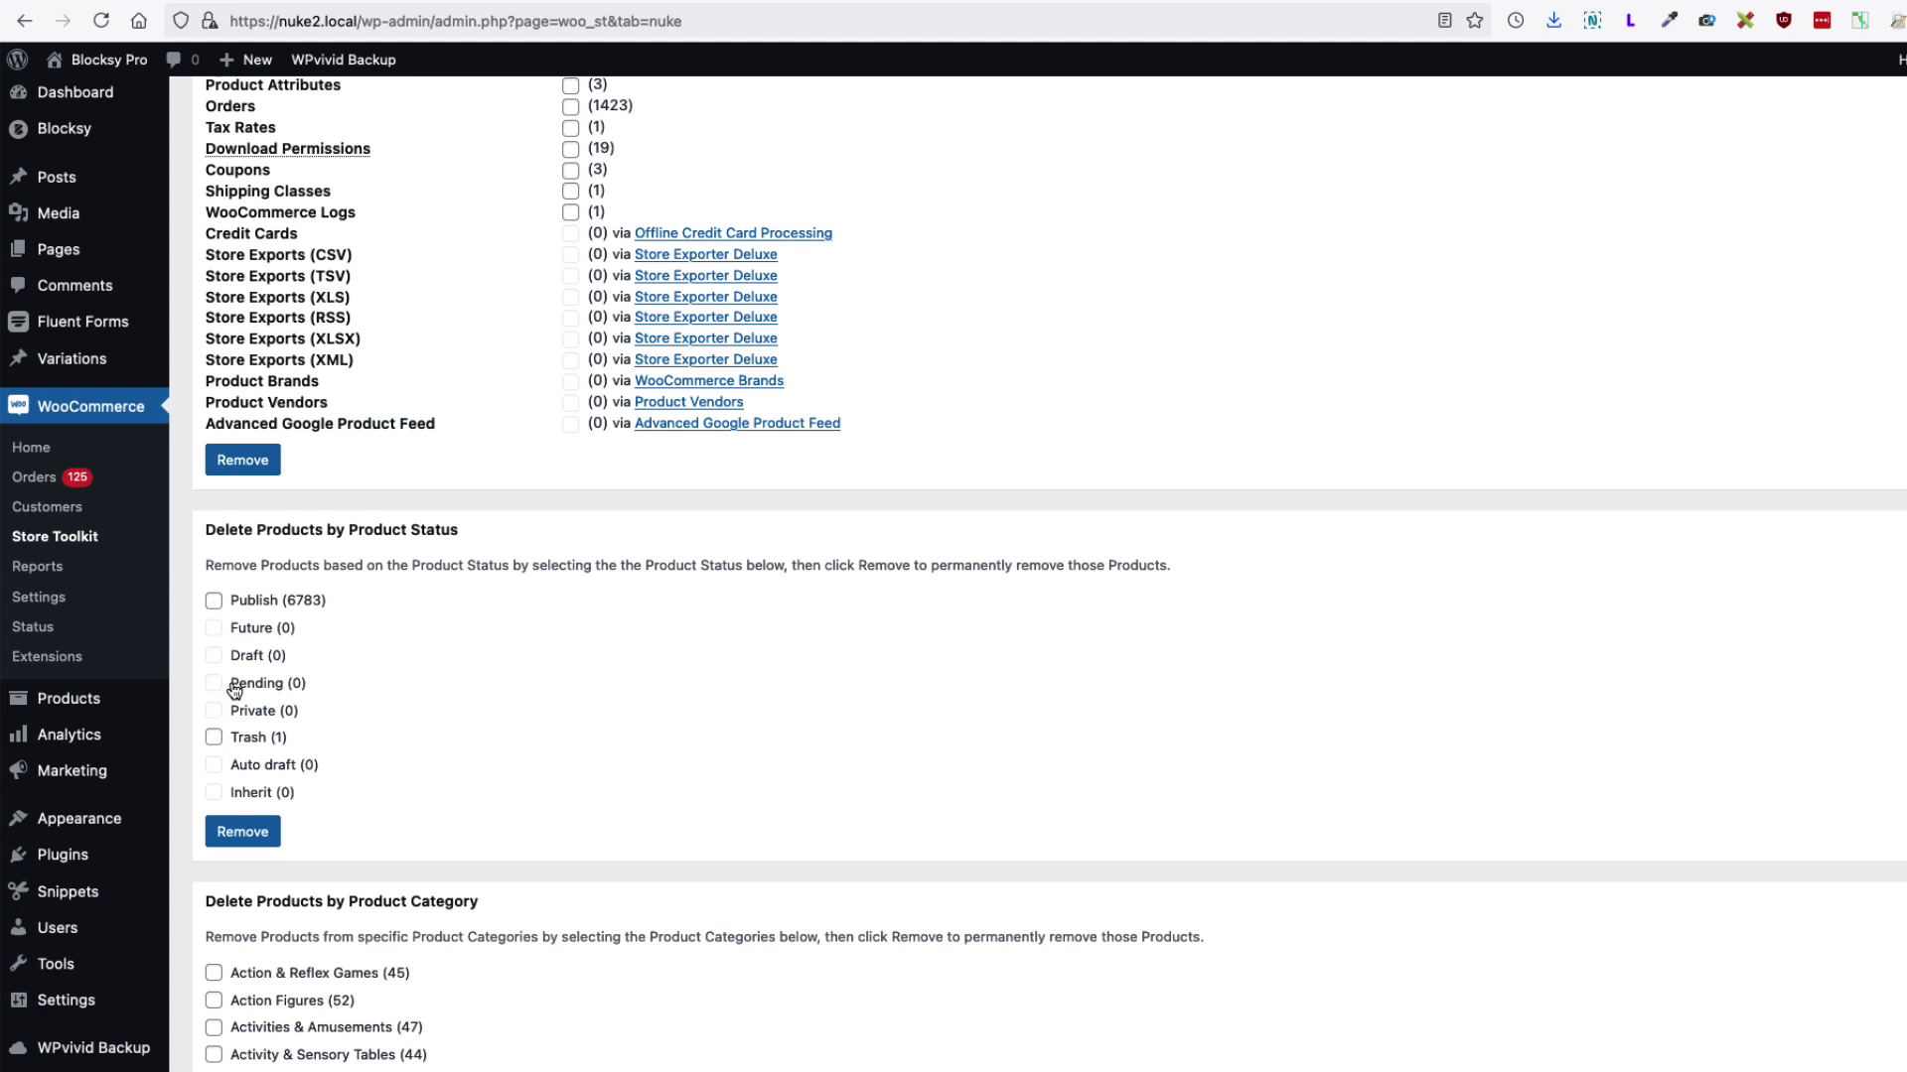
{"action": "scroll", "coordinate": [484, 692], "scroll_direction": "down", "scroll_amount": 4}
{"action": "scroll", "coordinate": [484, 692], "scroll_direction": "down", "scroll_amount": 4}
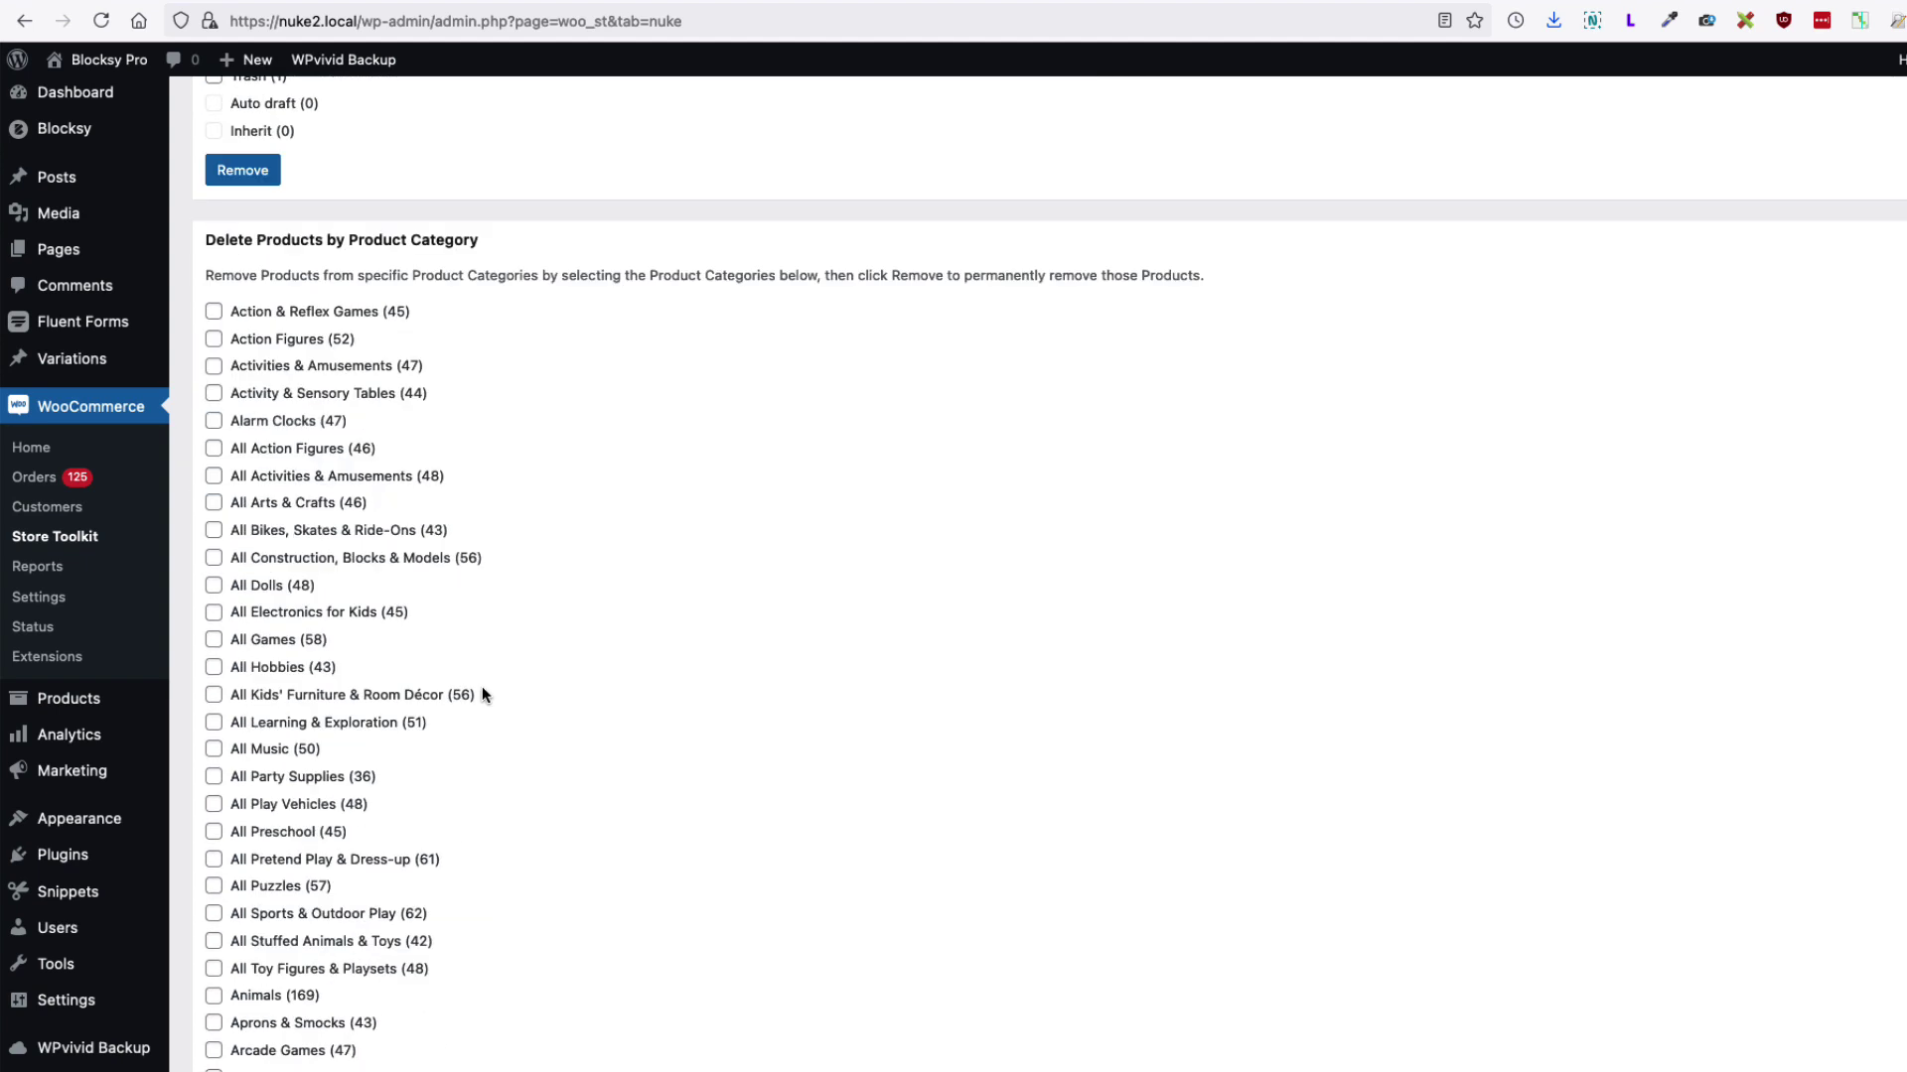
{"action": "left_click", "coordinate": [214, 667]}
{"action": "left_click", "coordinate": [214, 912]}
{"action": "left_click", "coordinate": [217, 670]}
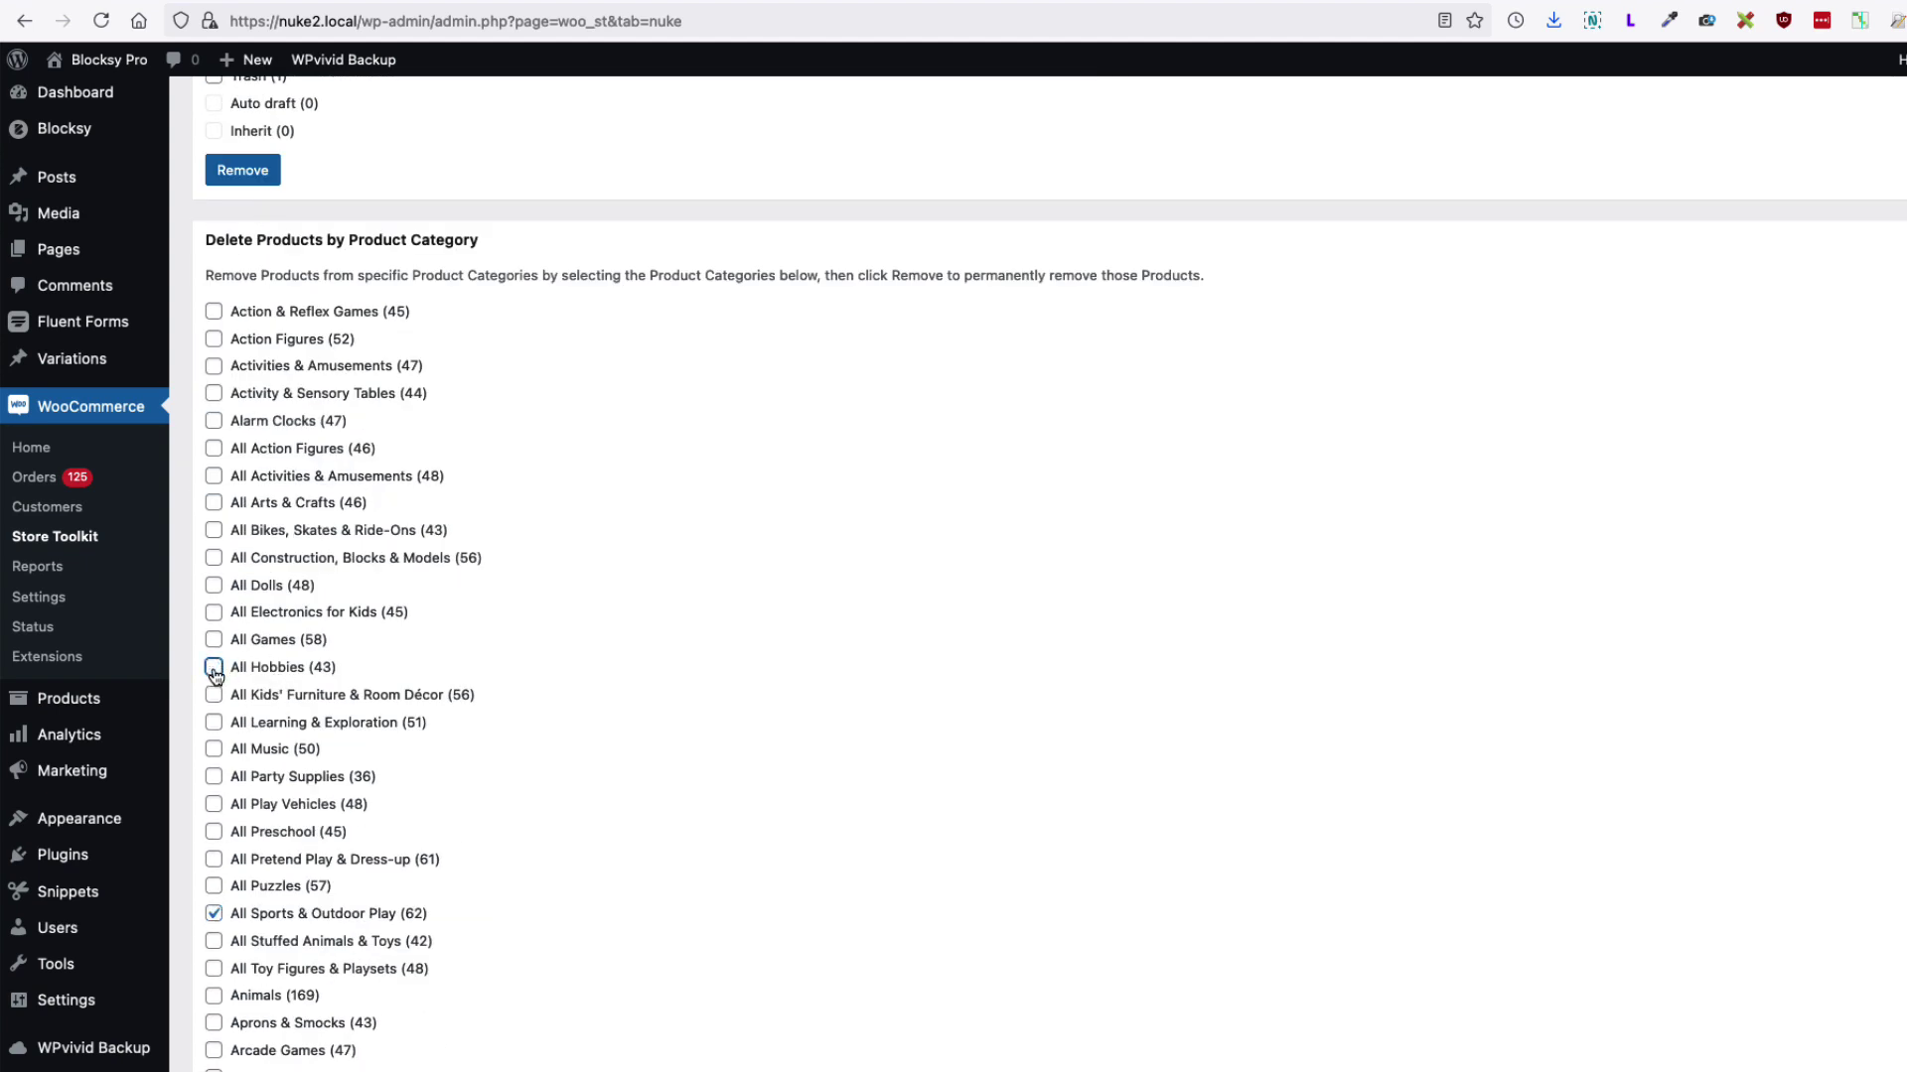
{"action": "left_click", "coordinate": [213, 913]}
Review the order status, order date and WordPress table deletion options, and the item counts for products, categories, tags and orders
{"action": "scroll", "coordinate": [855, 720], "scroll_direction": "down", "scroll_amount": 10}
{"action": "scroll", "coordinate": [855, 717], "scroll_direction": "down", "scroll_amount": 20}
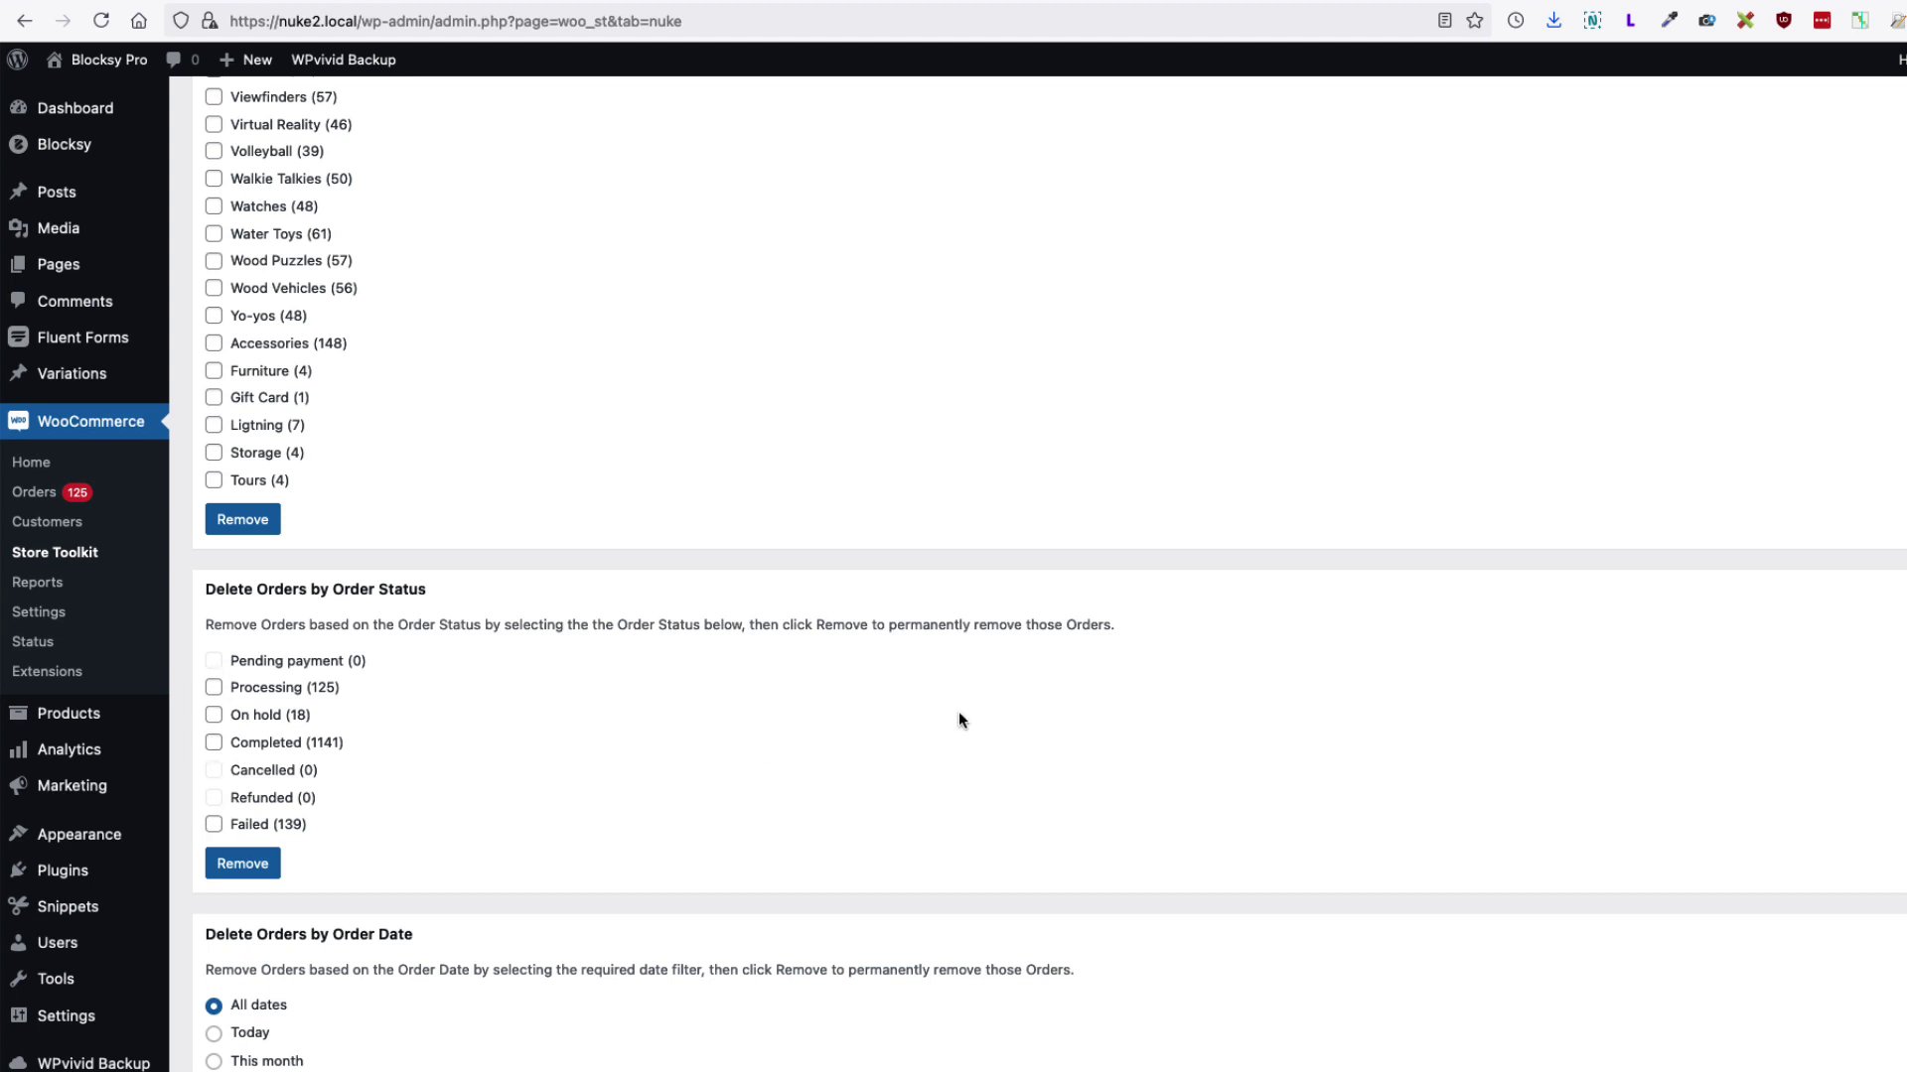
{"action": "scroll", "coordinate": [863, 771], "scroll_direction": "down", "scroll_amount": 5}
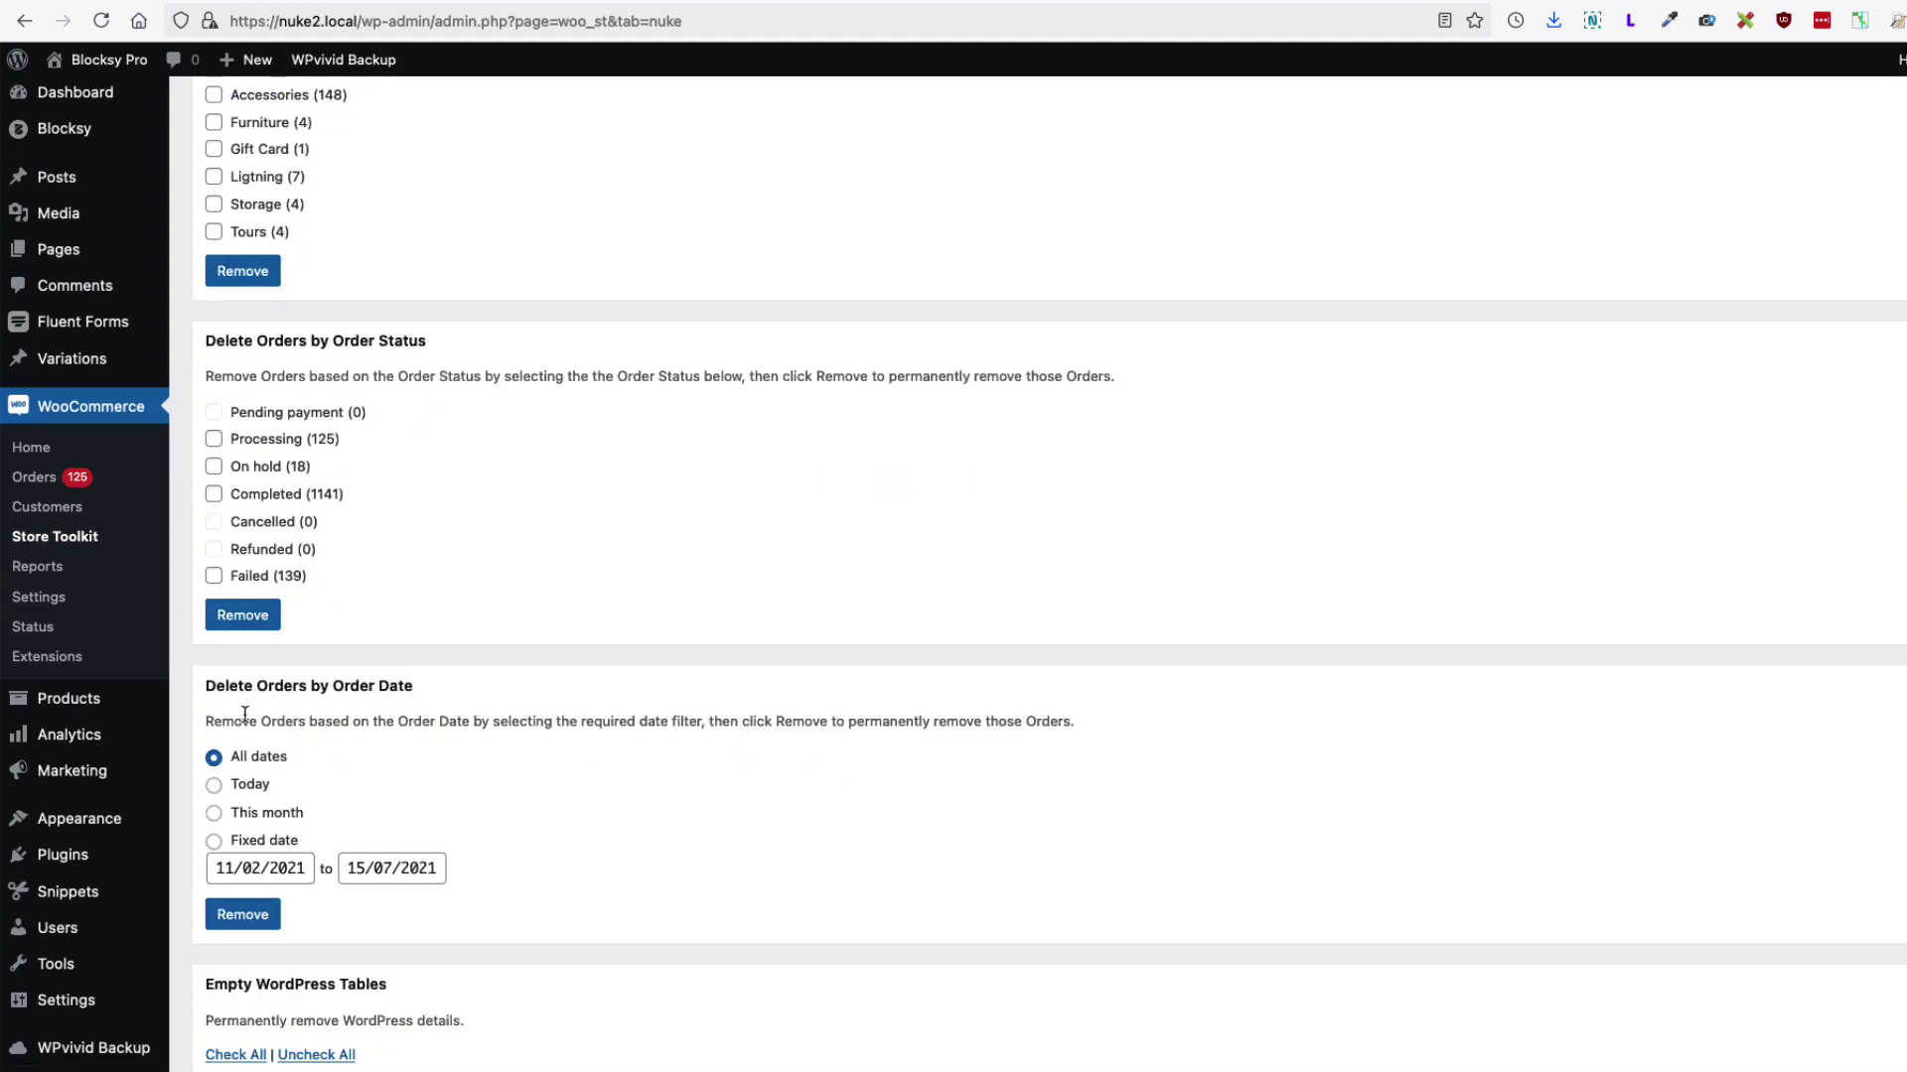
{"action": "scroll", "coordinate": [695, 872], "scroll_direction": "down", "scroll_amount": 5}
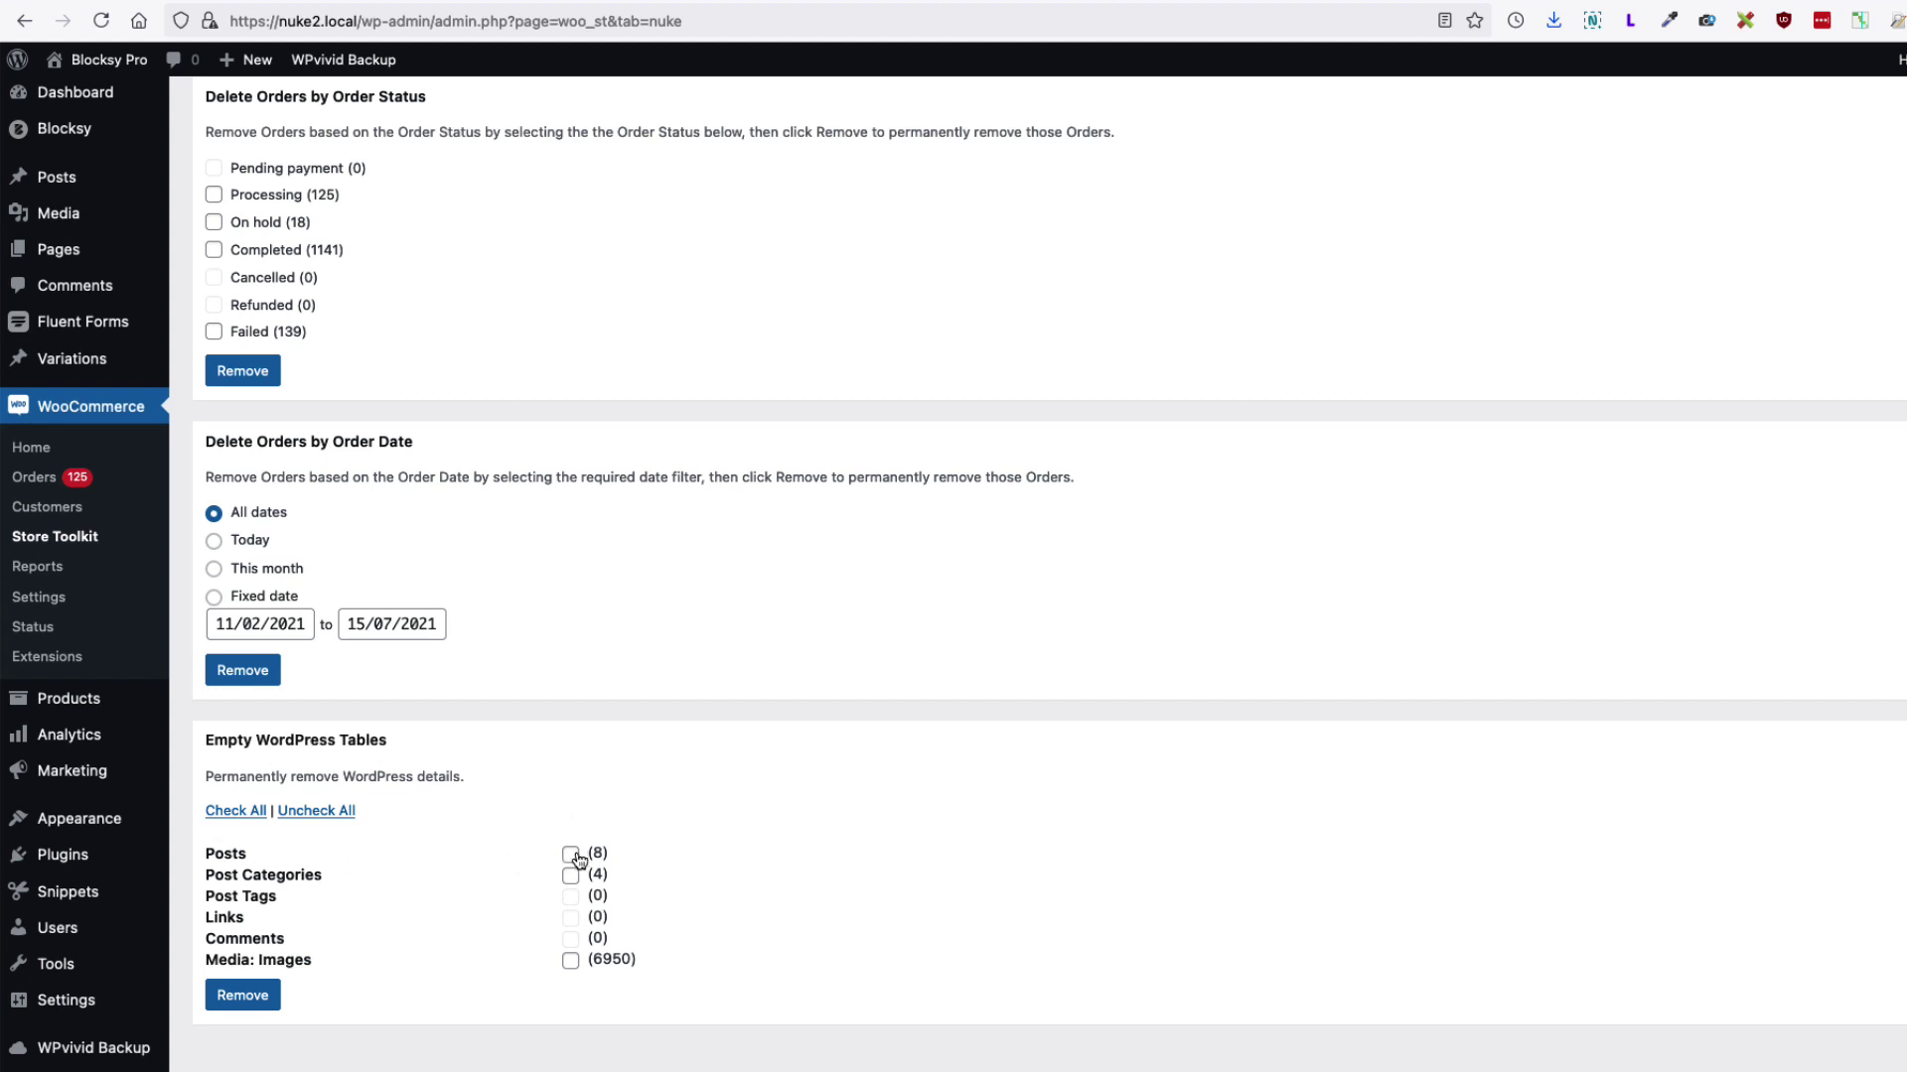
{"action": "scroll", "coordinate": [605, 832], "scroll_direction": "up", "scroll_amount": 20}
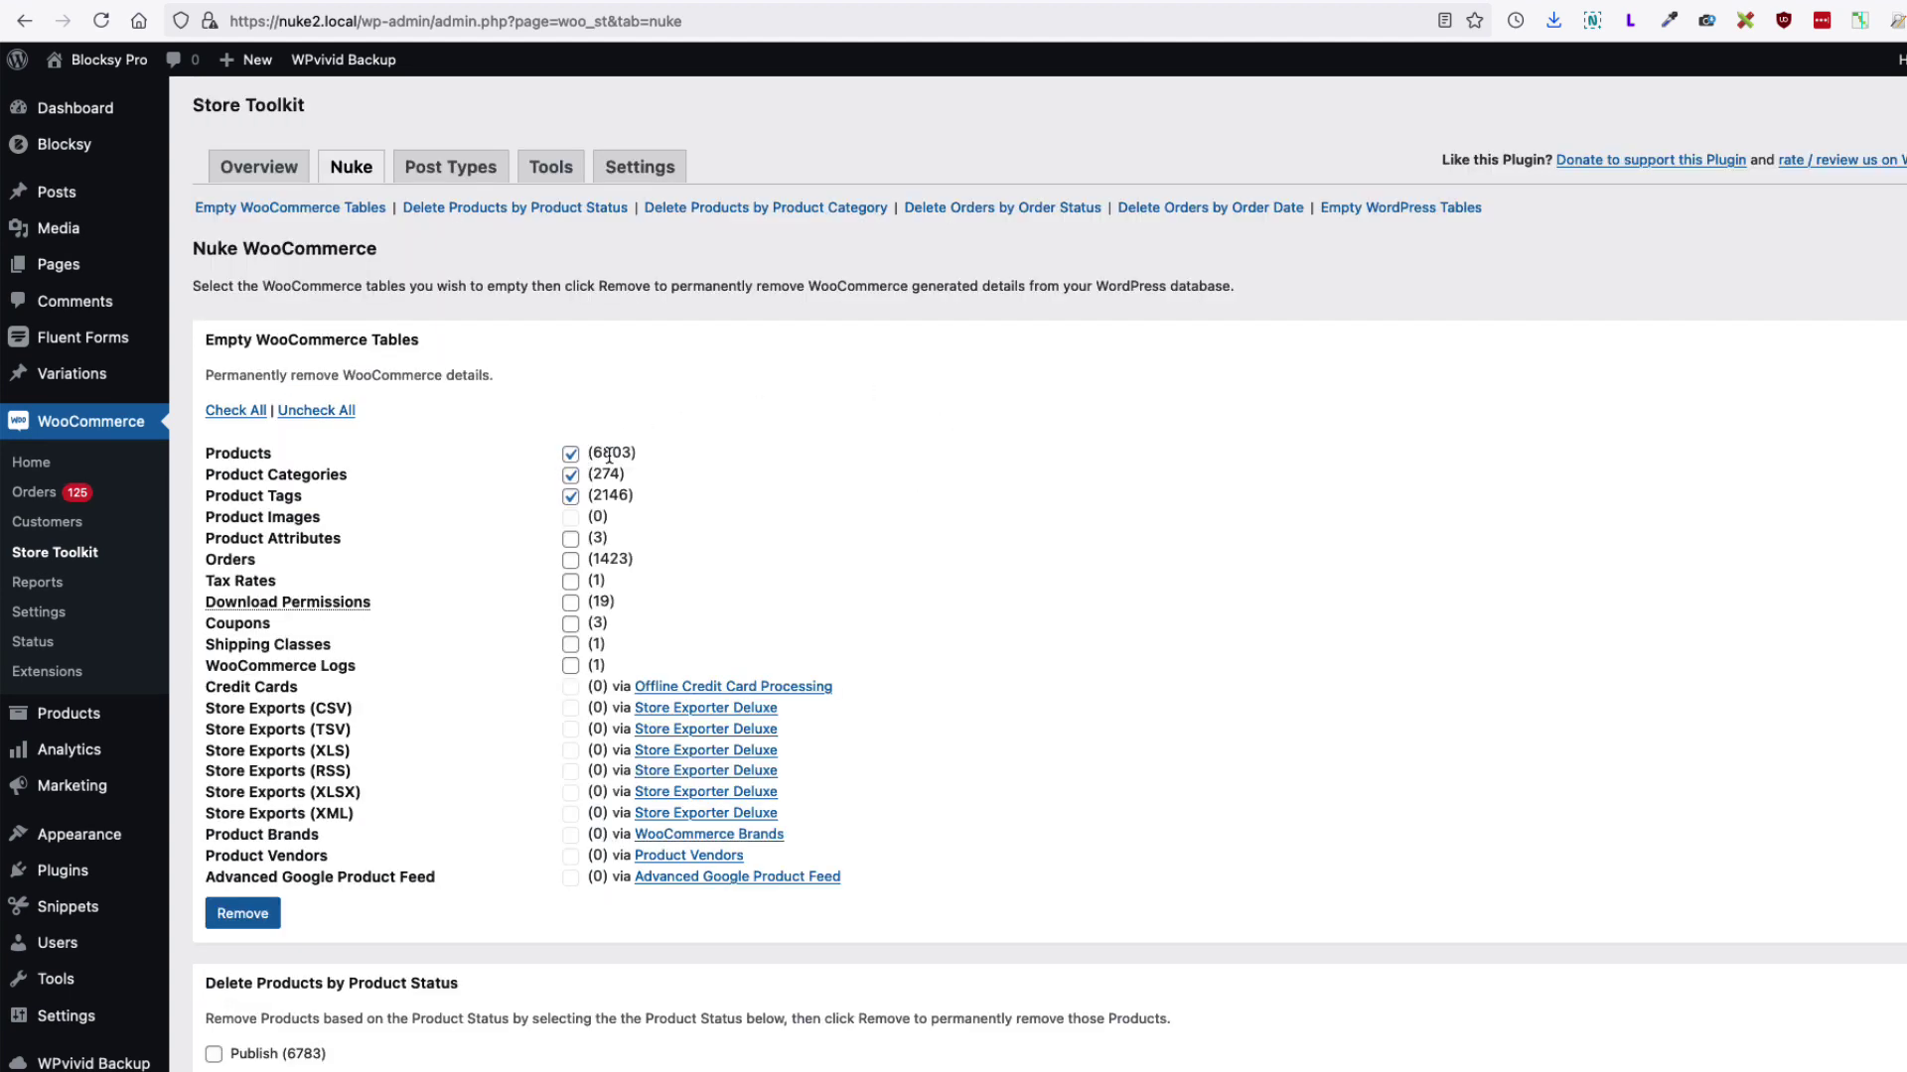
{"action": "left_click_drag", "start_coordinate": [592, 452], "coordinate": [628, 448]}
{"action": "left_click_drag", "start_coordinate": [624, 474], "coordinate": [593, 473]}
{"action": "left_click", "coordinate": [628, 494]}
{"action": "left_click_drag", "start_coordinate": [628, 494], "coordinate": [594, 495]}
{"action": "left_click_drag", "start_coordinate": [631, 559], "coordinate": [592, 559]}
{"action": "scroll", "coordinate": [758, 549], "scroll_direction": "down", "scroll_amount": 1}
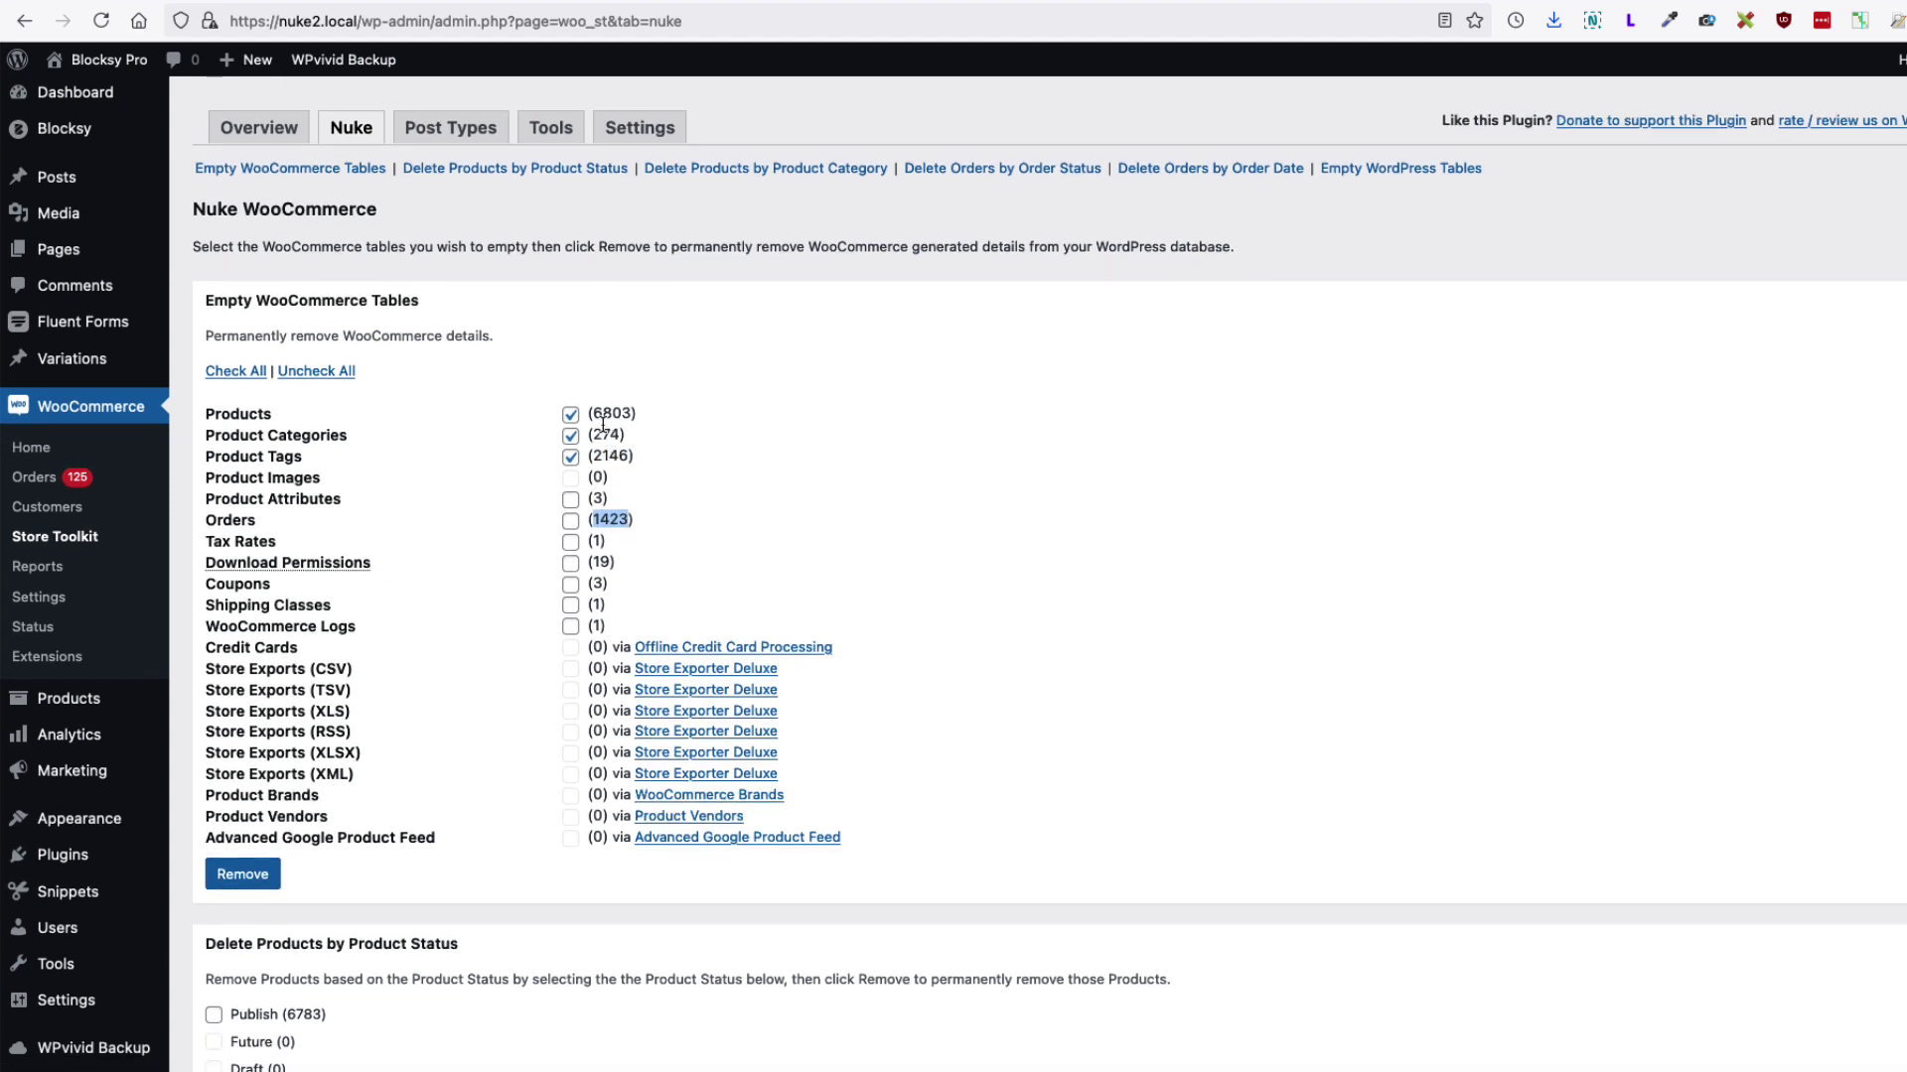
Switch to Finder and inspect the monthly folders of the 2021 uploads in wp-content, selecting folder 07
{"action": "left_click", "coordinate": [571, 455]}
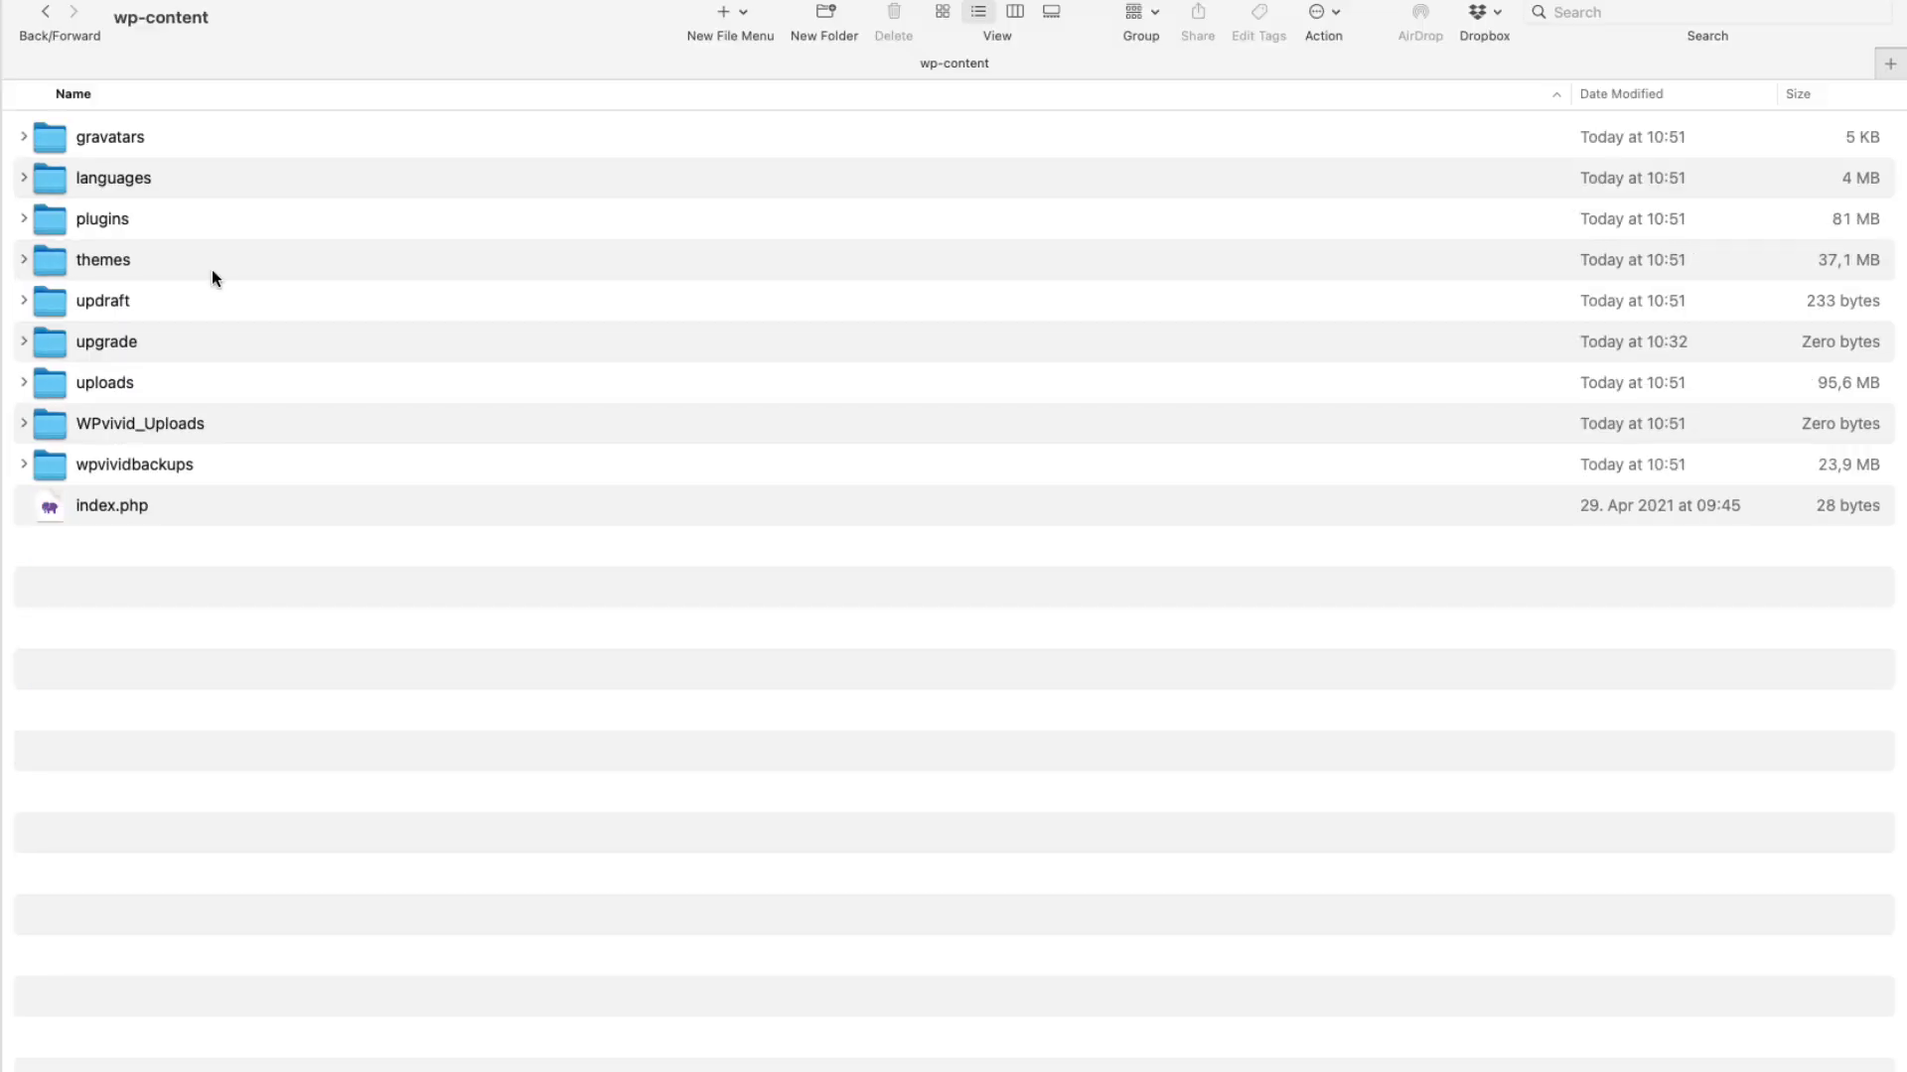
{"action": "double_click", "coordinate": [171, 378]}
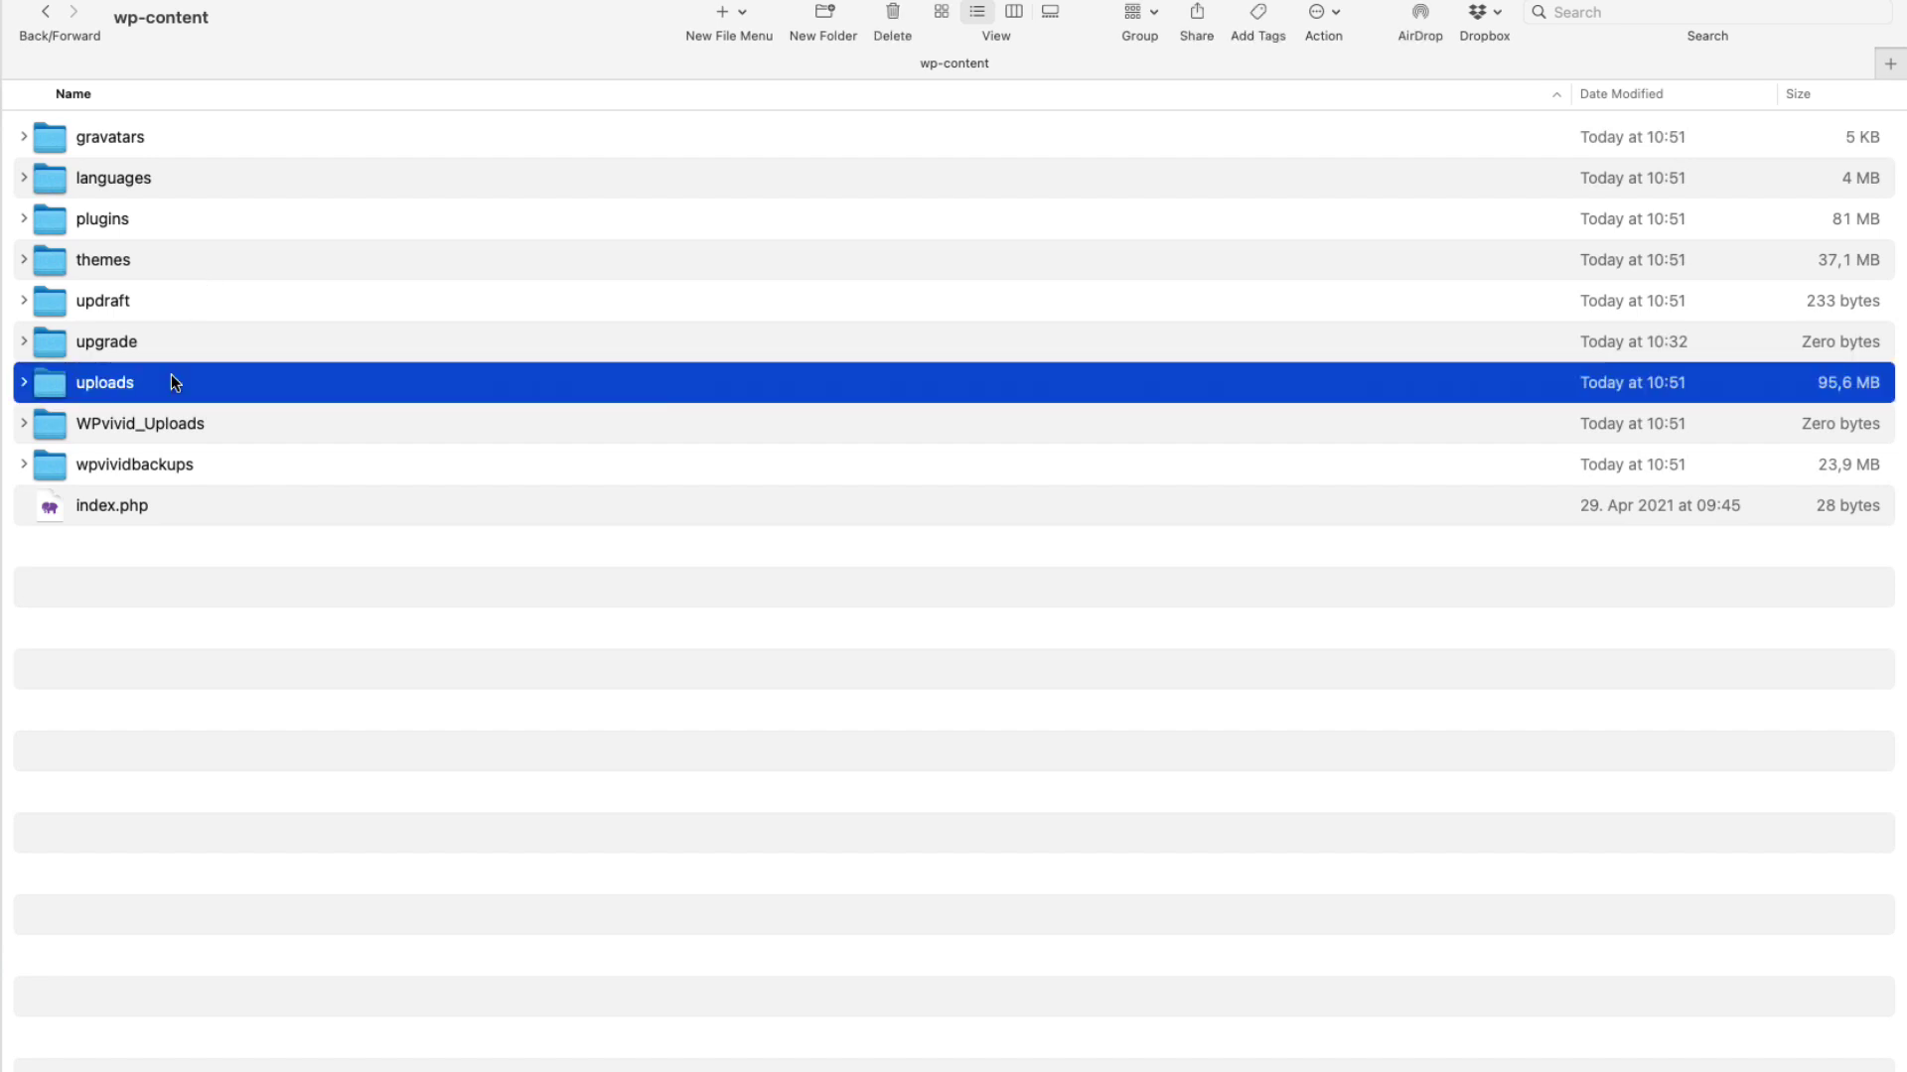
{"action": "double_click", "coordinate": [147, 342]}
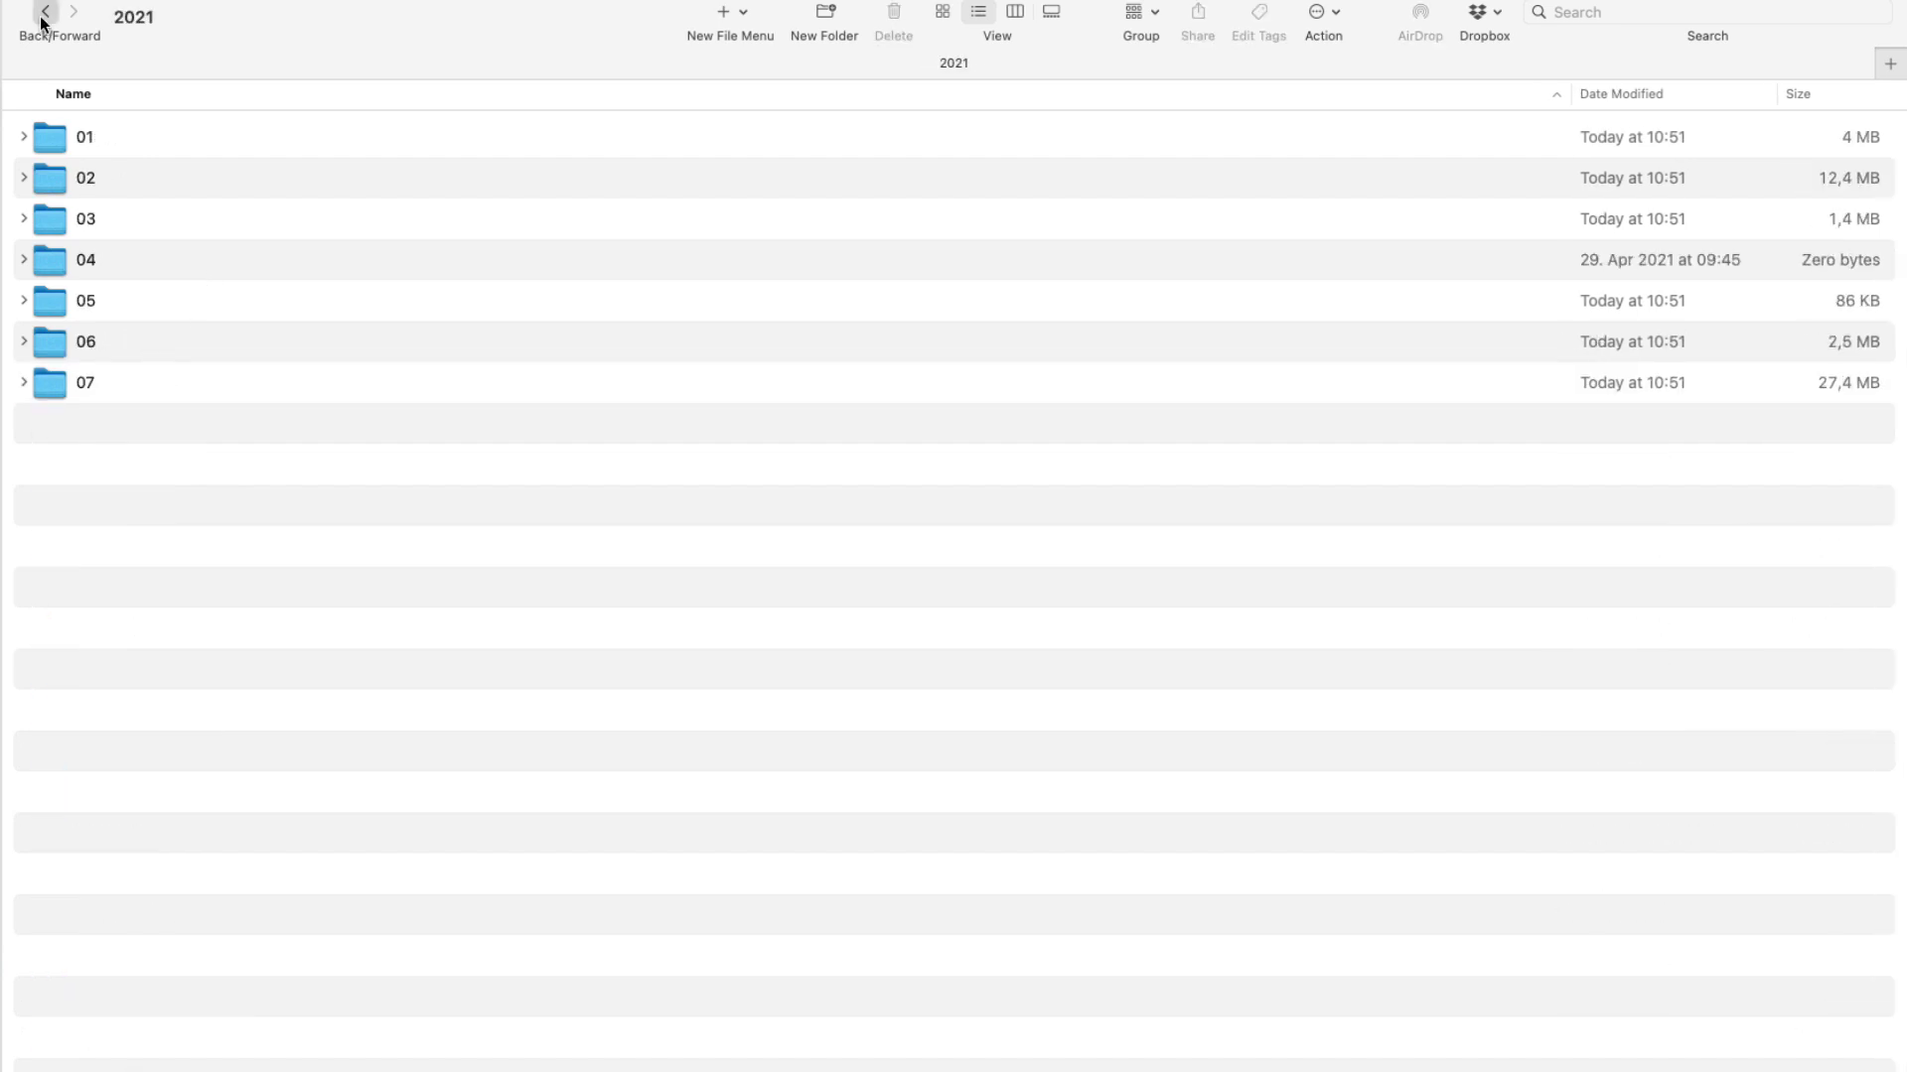
{"action": "left_click", "coordinate": [44, 13]}
{"action": "double_click", "coordinate": [170, 341]}
{"action": "left_click", "coordinate": [332, 394]}
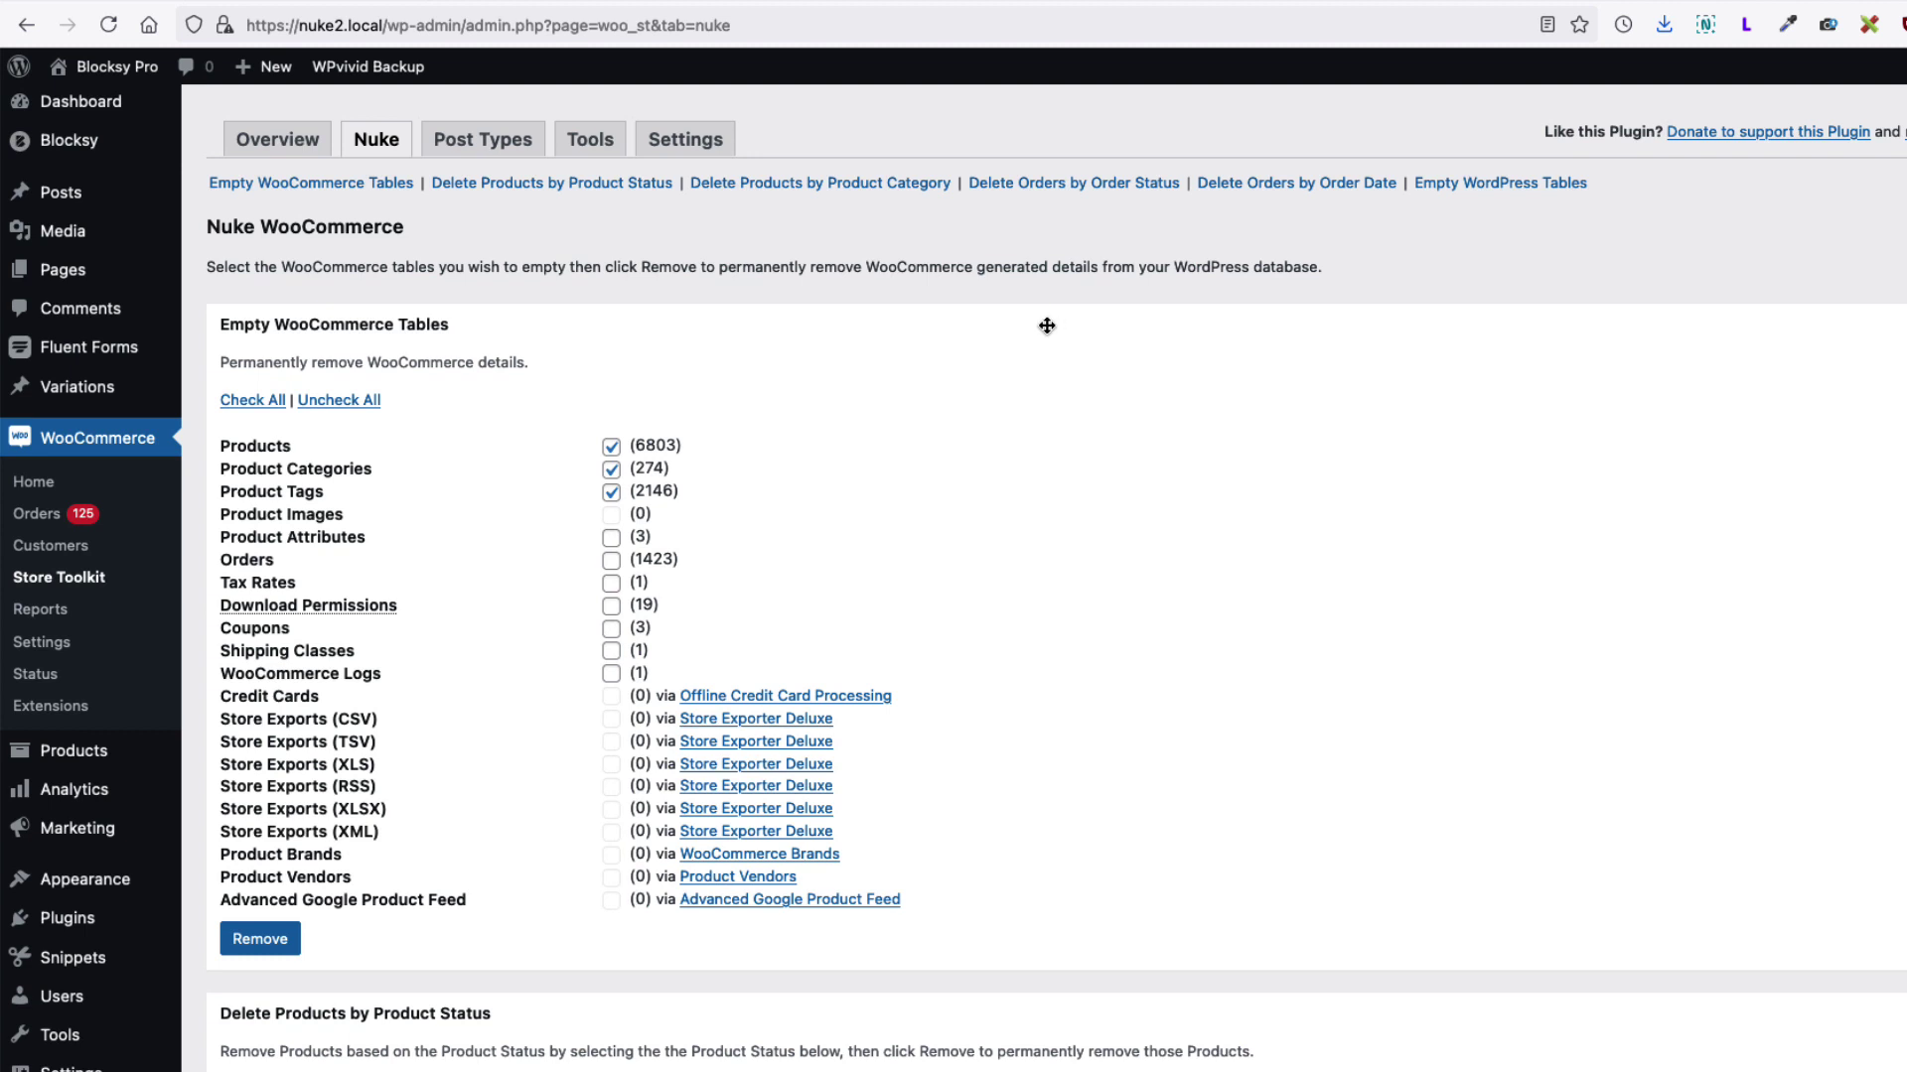
Permanently remove the selected products, product categories and product tags, and read Store Toolkit's explanation of the deletion process
{"action": "left_click", "coordinate": [262, 940]}
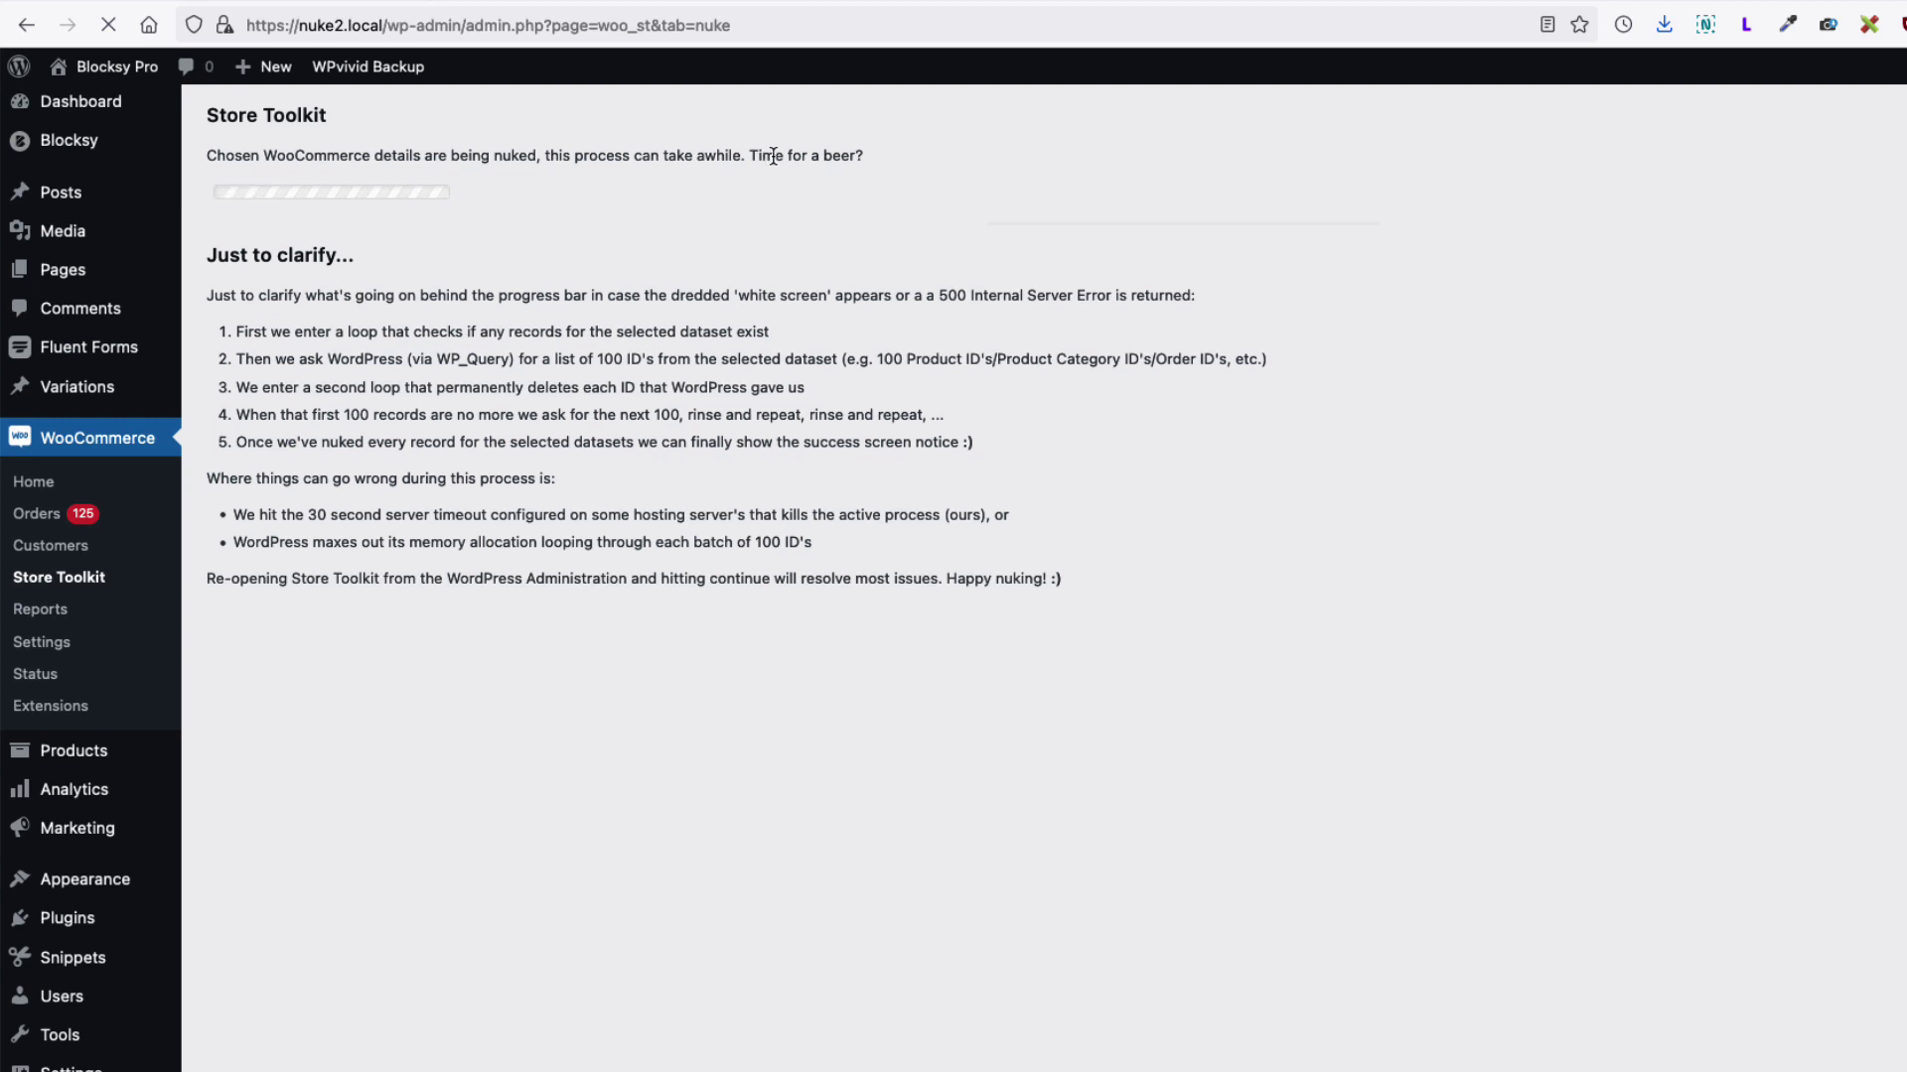
{"action": "left_click_drag", "start_coordinate": [1073, 584], "coordinate": [211, 303]}
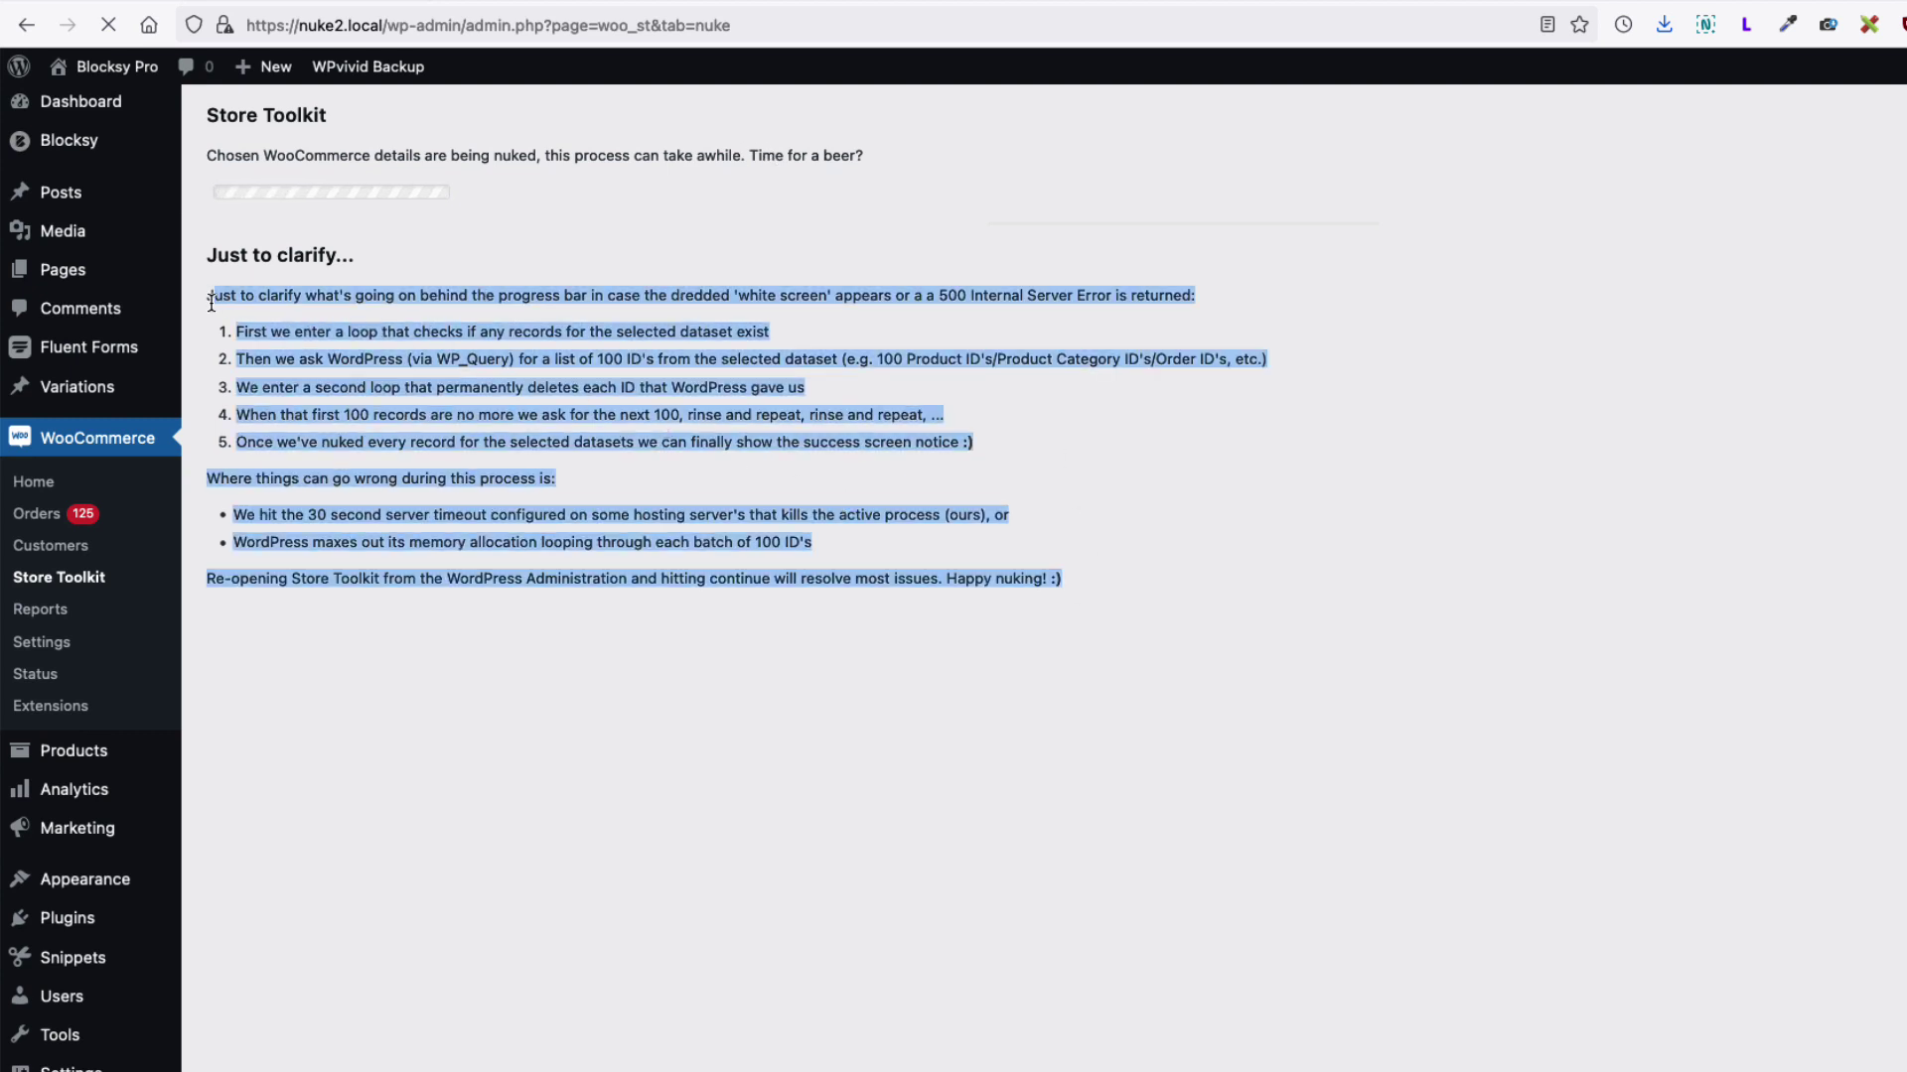
{"action": "left_click", "coordinate": [736, 665]}
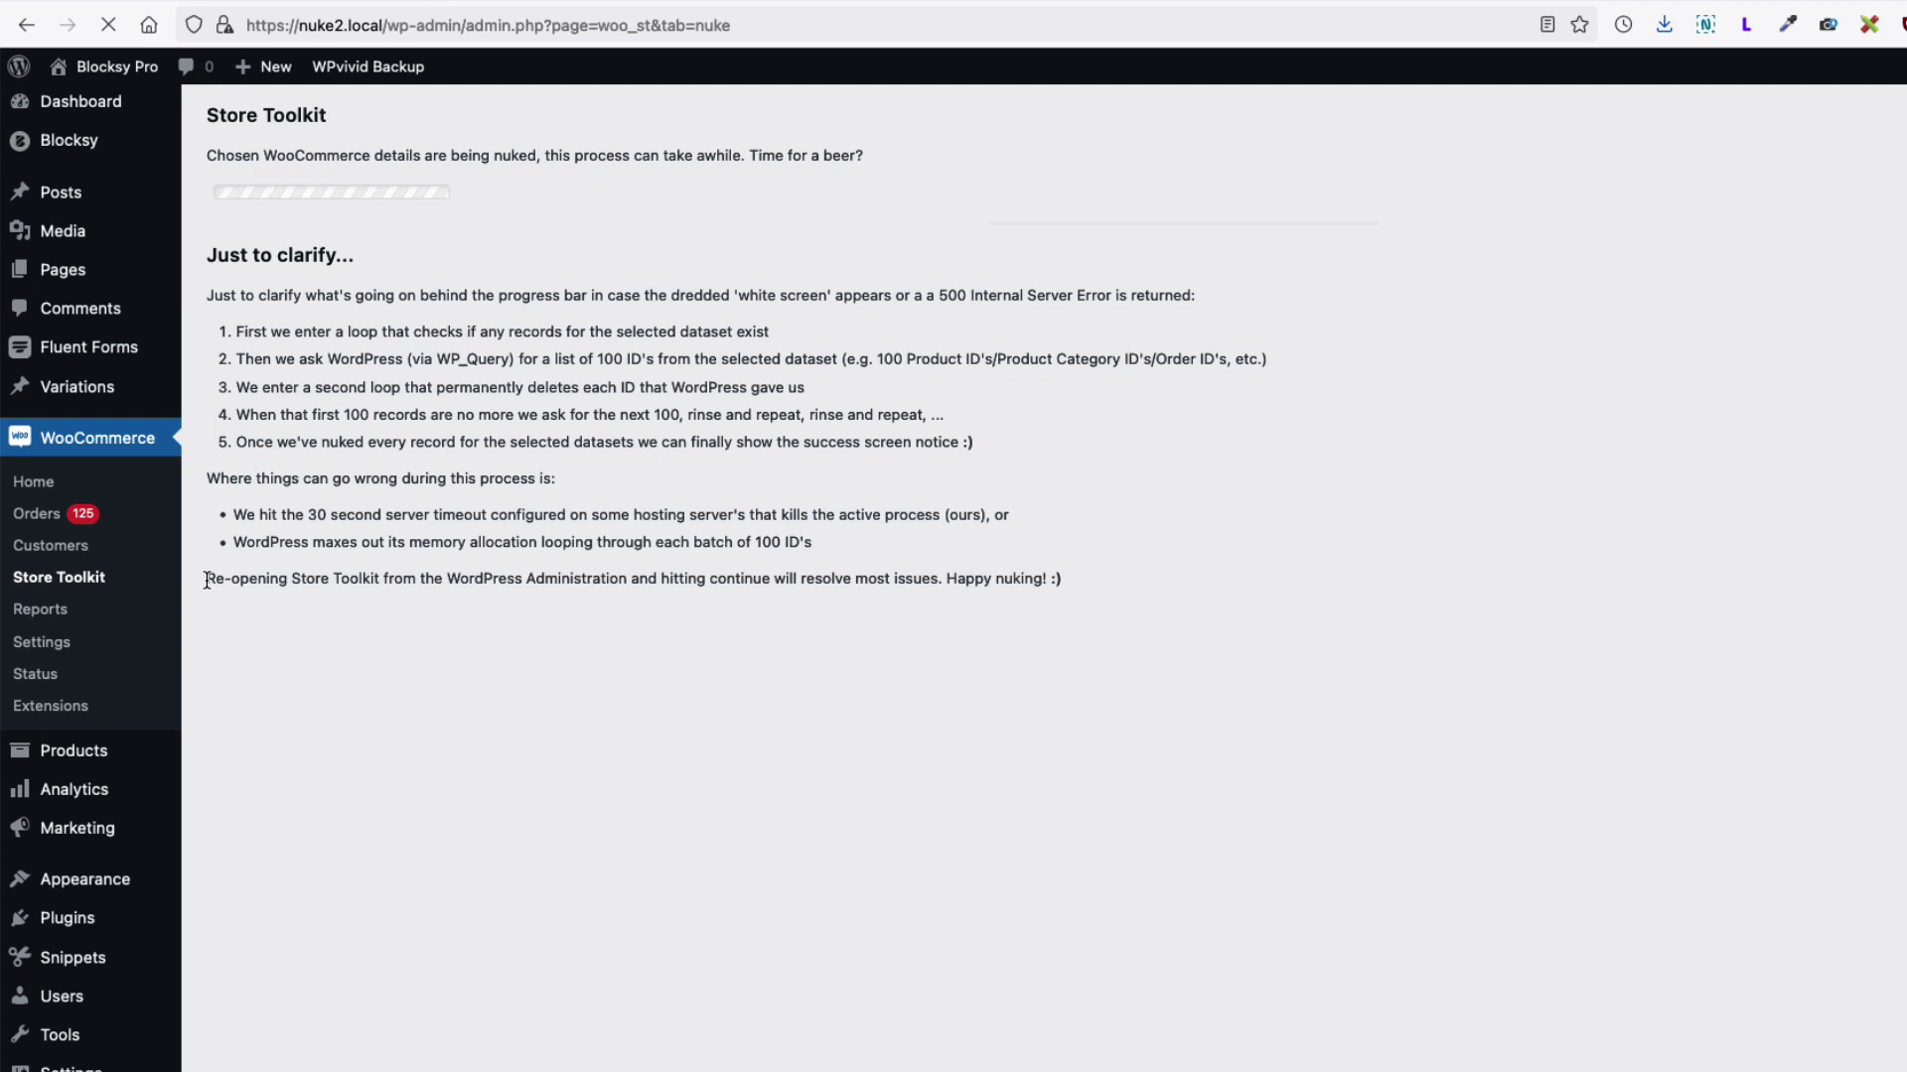
{"action": "left_click_drag", "start_coordinate": [206, 578], "coordinate": [1078, 586]}
{"action": "left_click", "coordinate": [800, 686]}
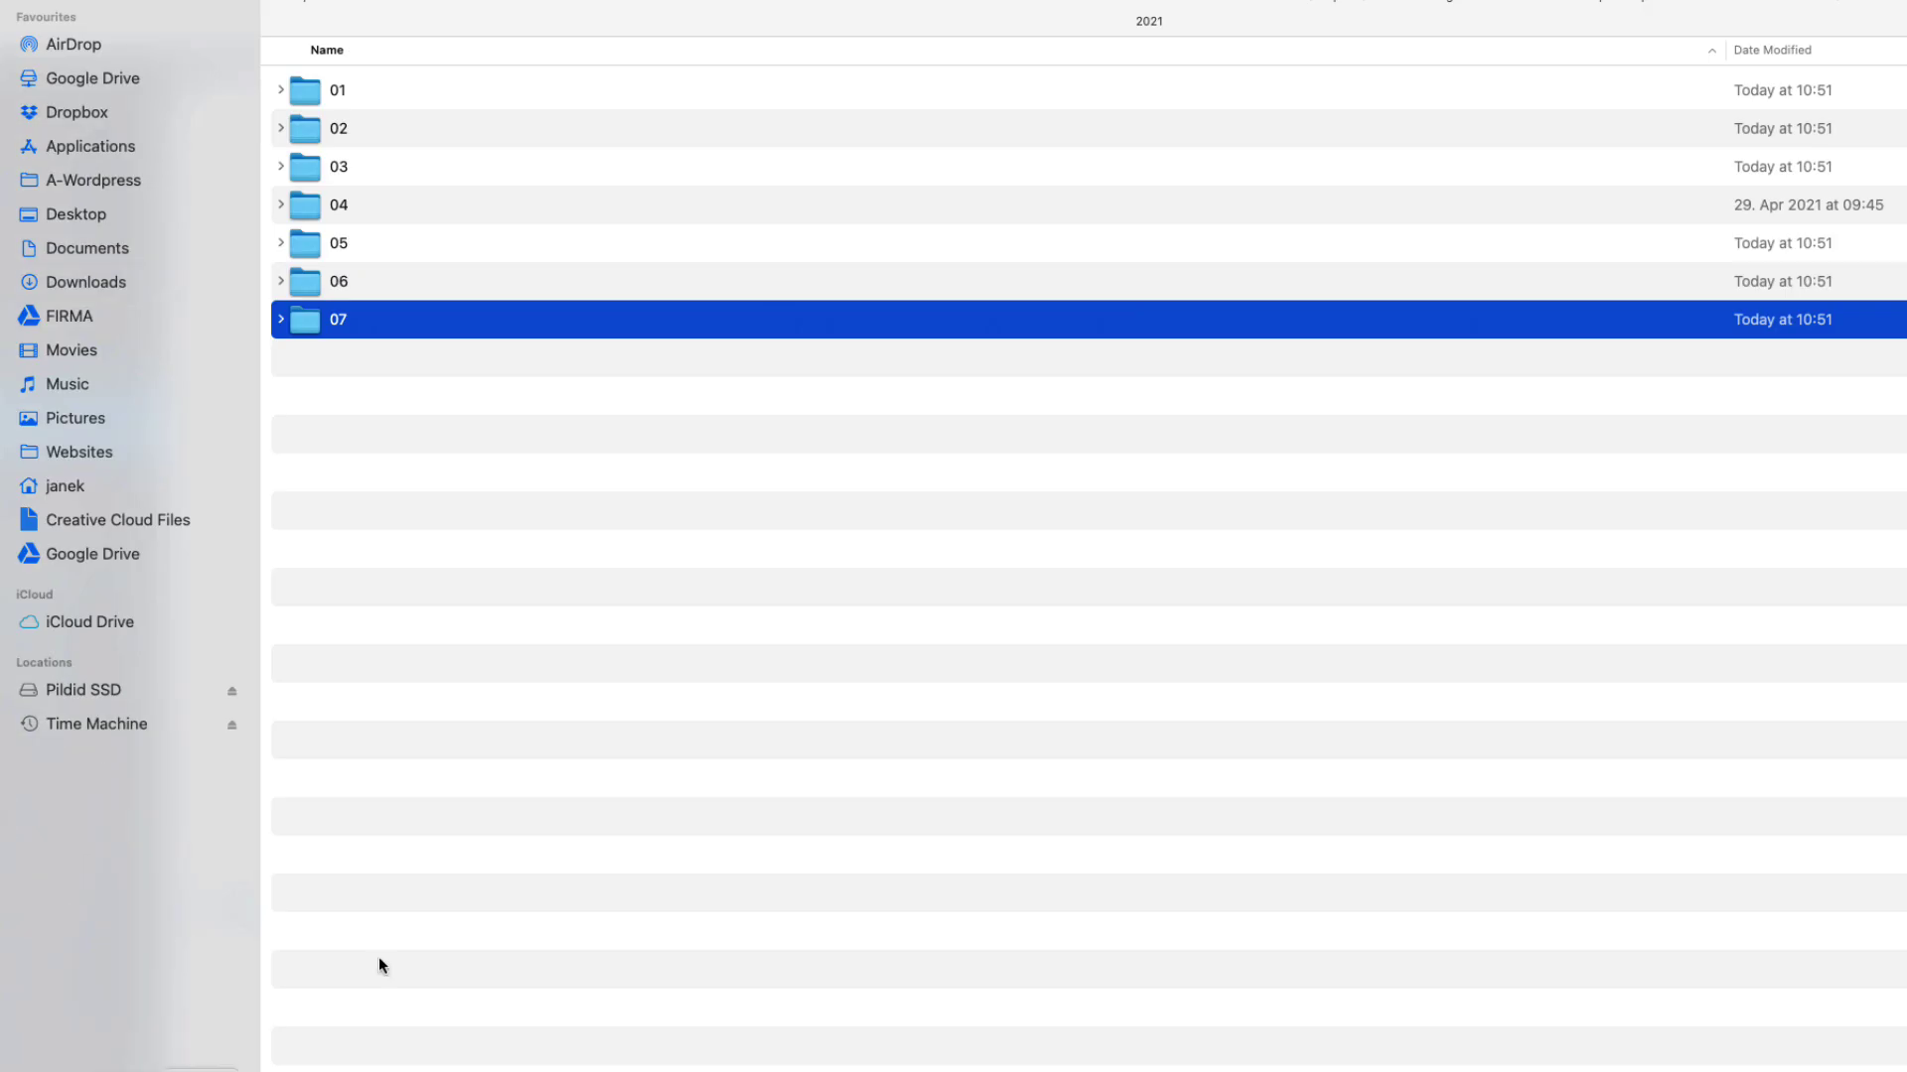
Open folder 07 of the 2021 uploads in Finder and look through its product image files
{"action": "left_click", "coordinate": [378, 961]}
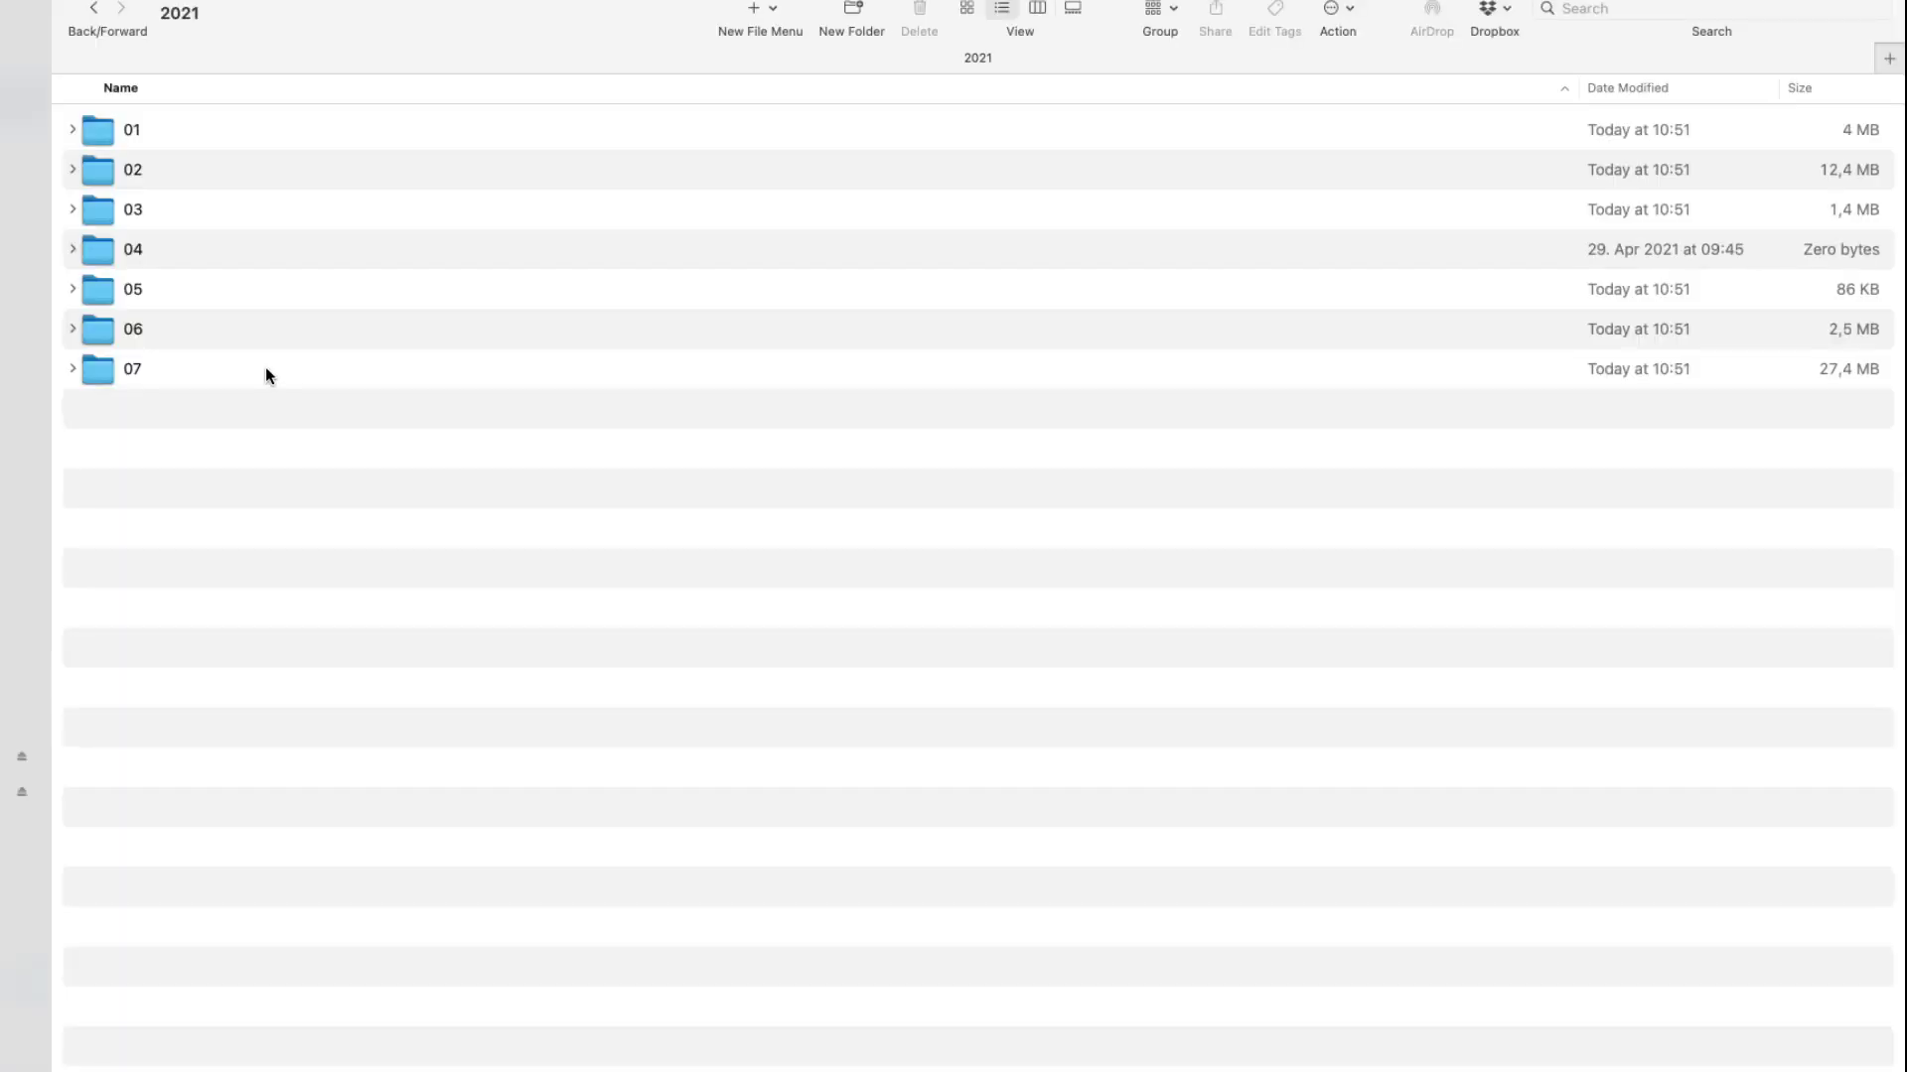
{"action": "double_click", "coordinate": [265, 368]}
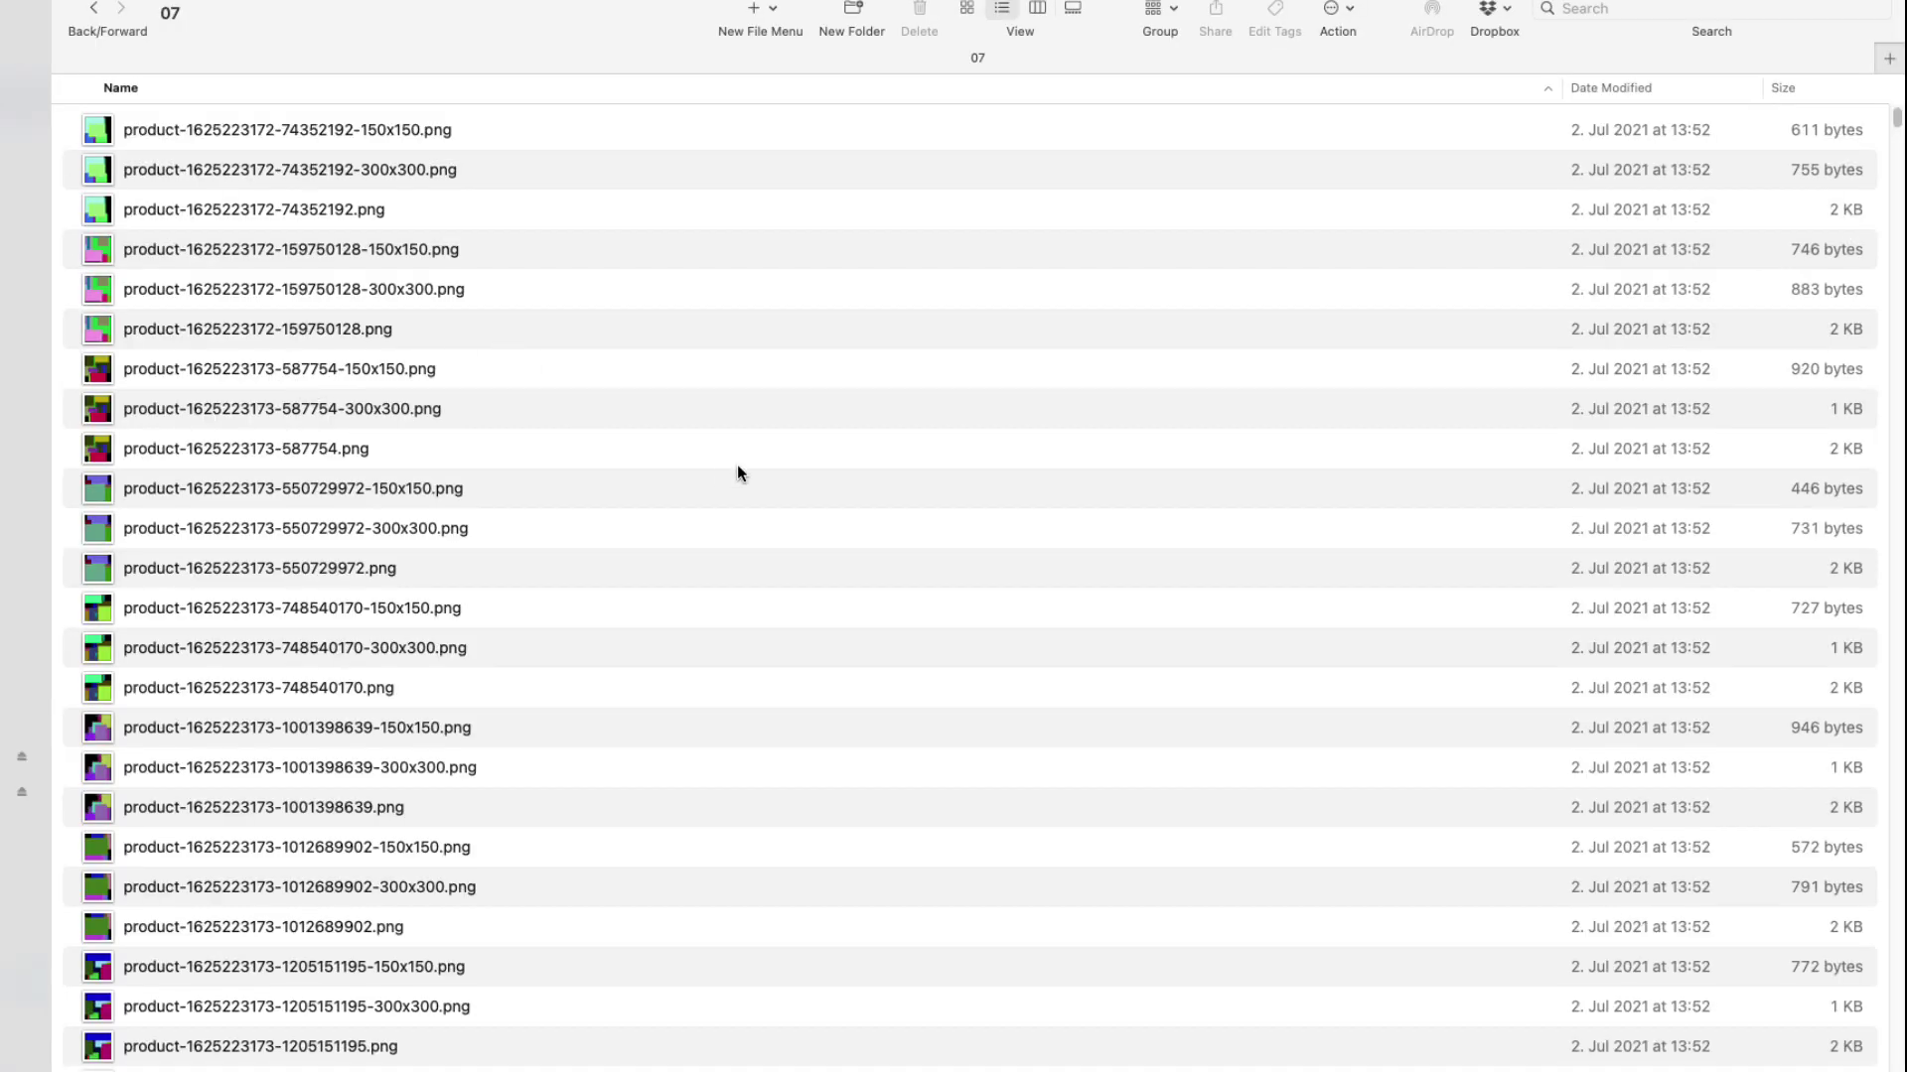
{"action": "scroll", "coordinate": [737, 464], "scroll_direction": "down", "scroll_amount": 20}
{"action": "scroll", "coordinate": [743, 483], "scroll_direction": "up", "scroll_amount": 15}
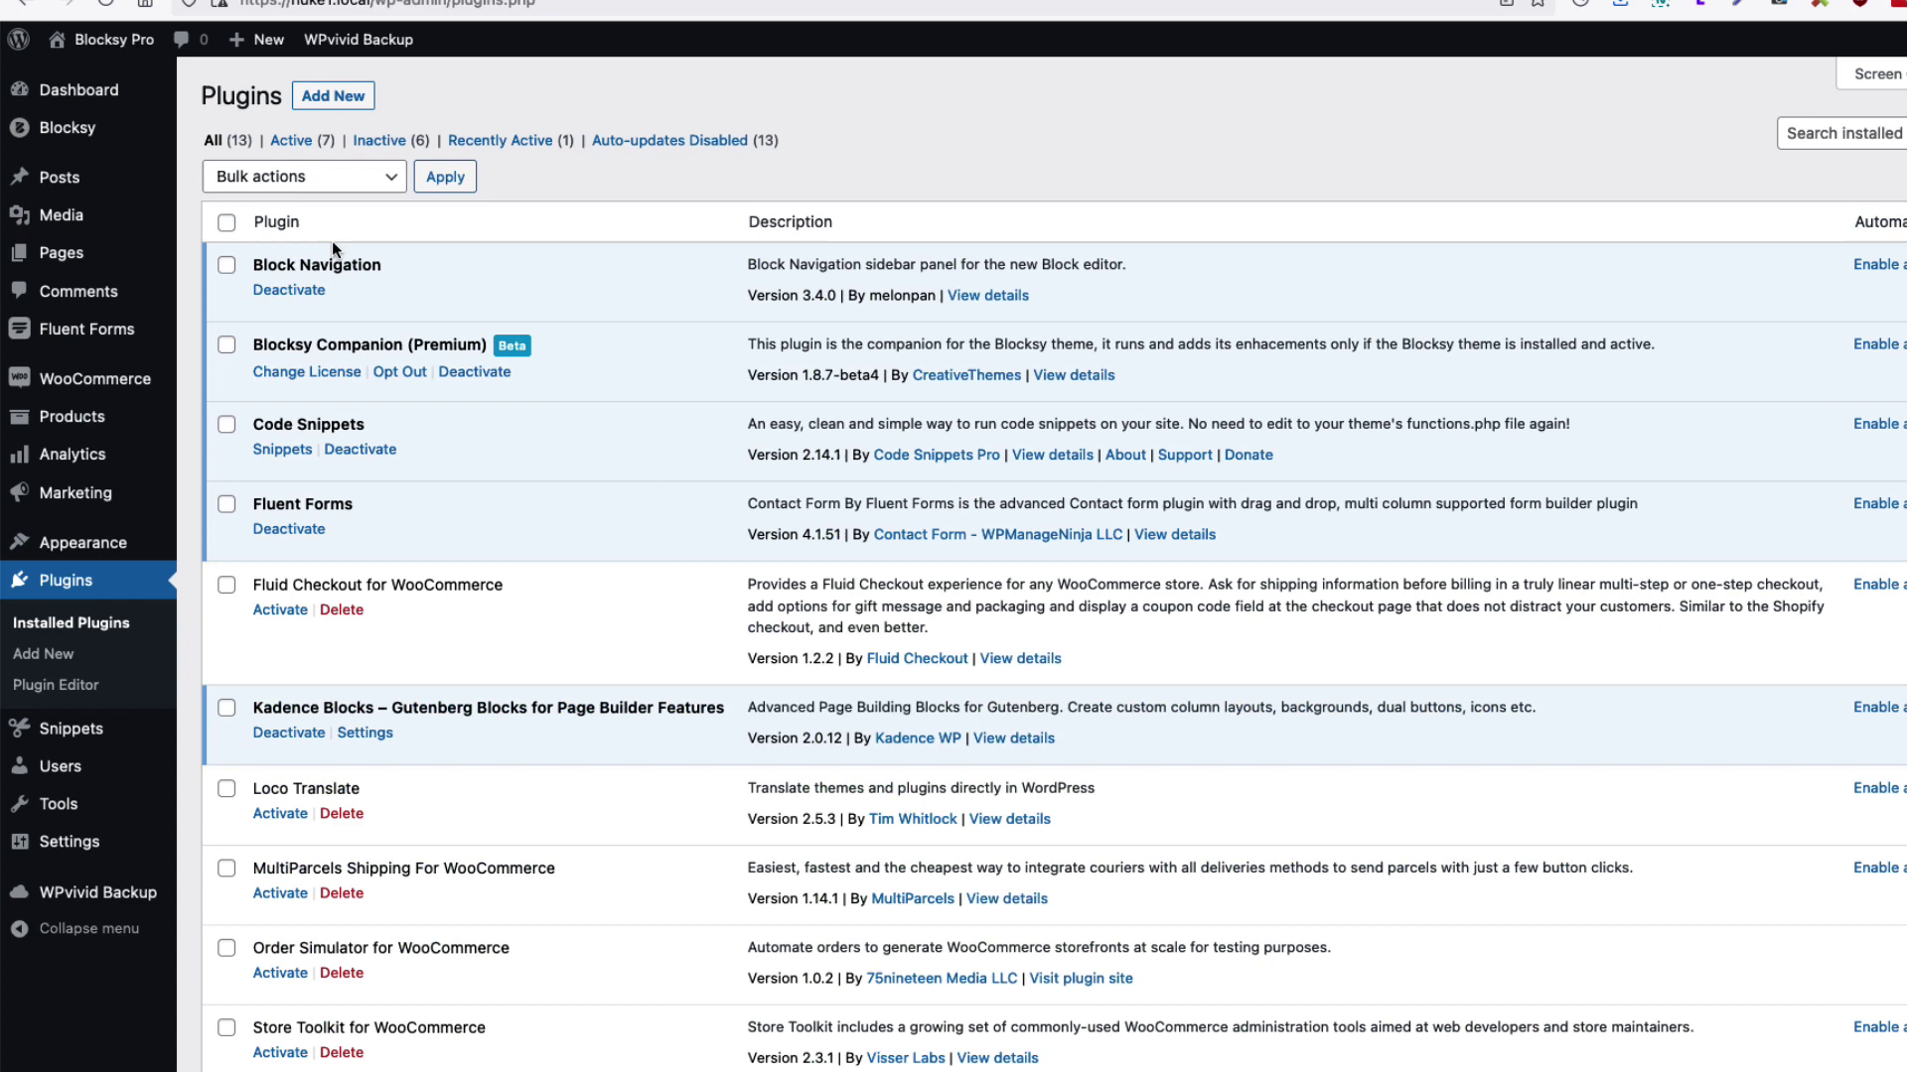
On the nuke1.local site, search the WordPress plugin directory for "code snippets"
{"action": "left_click", "coordinate": [344, 99]}
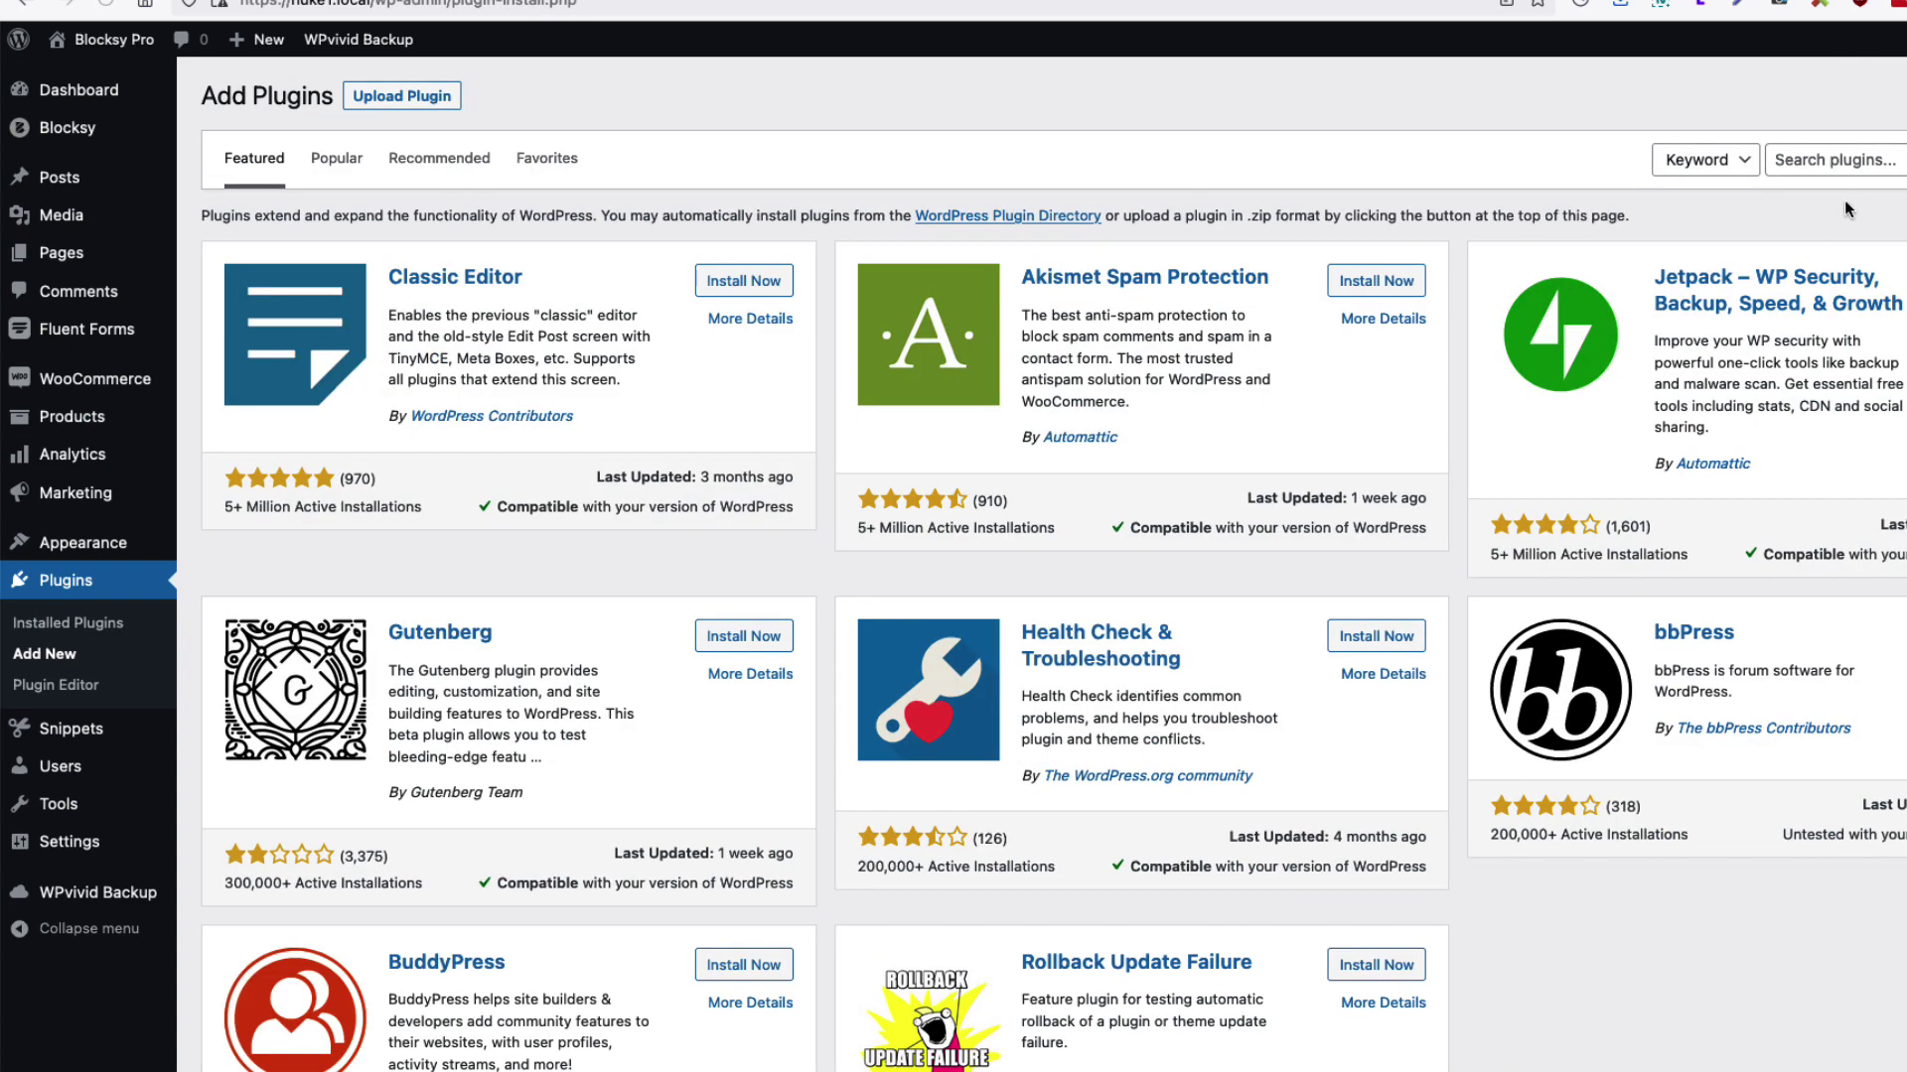
{"action": "left_click", "coordinate": [1852, 161]}
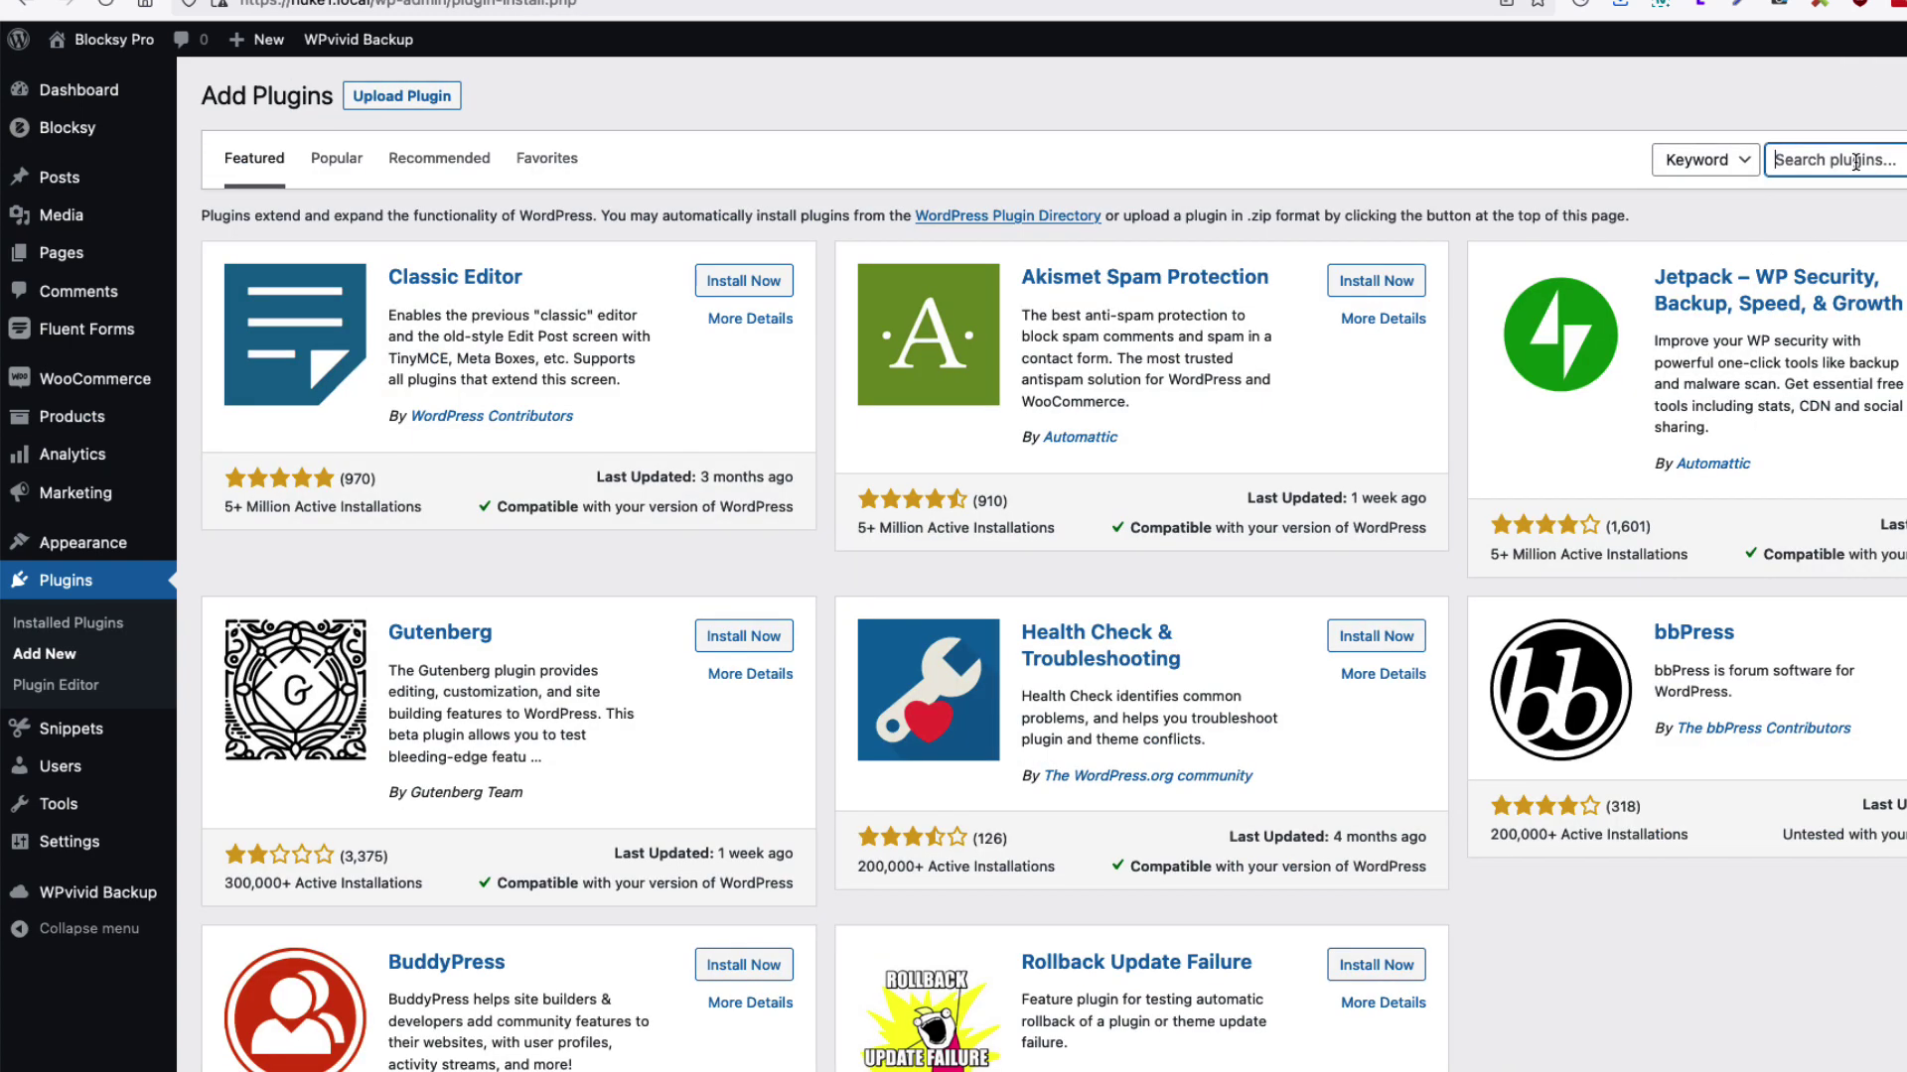
{"action": "type", "text": "code snippets"}
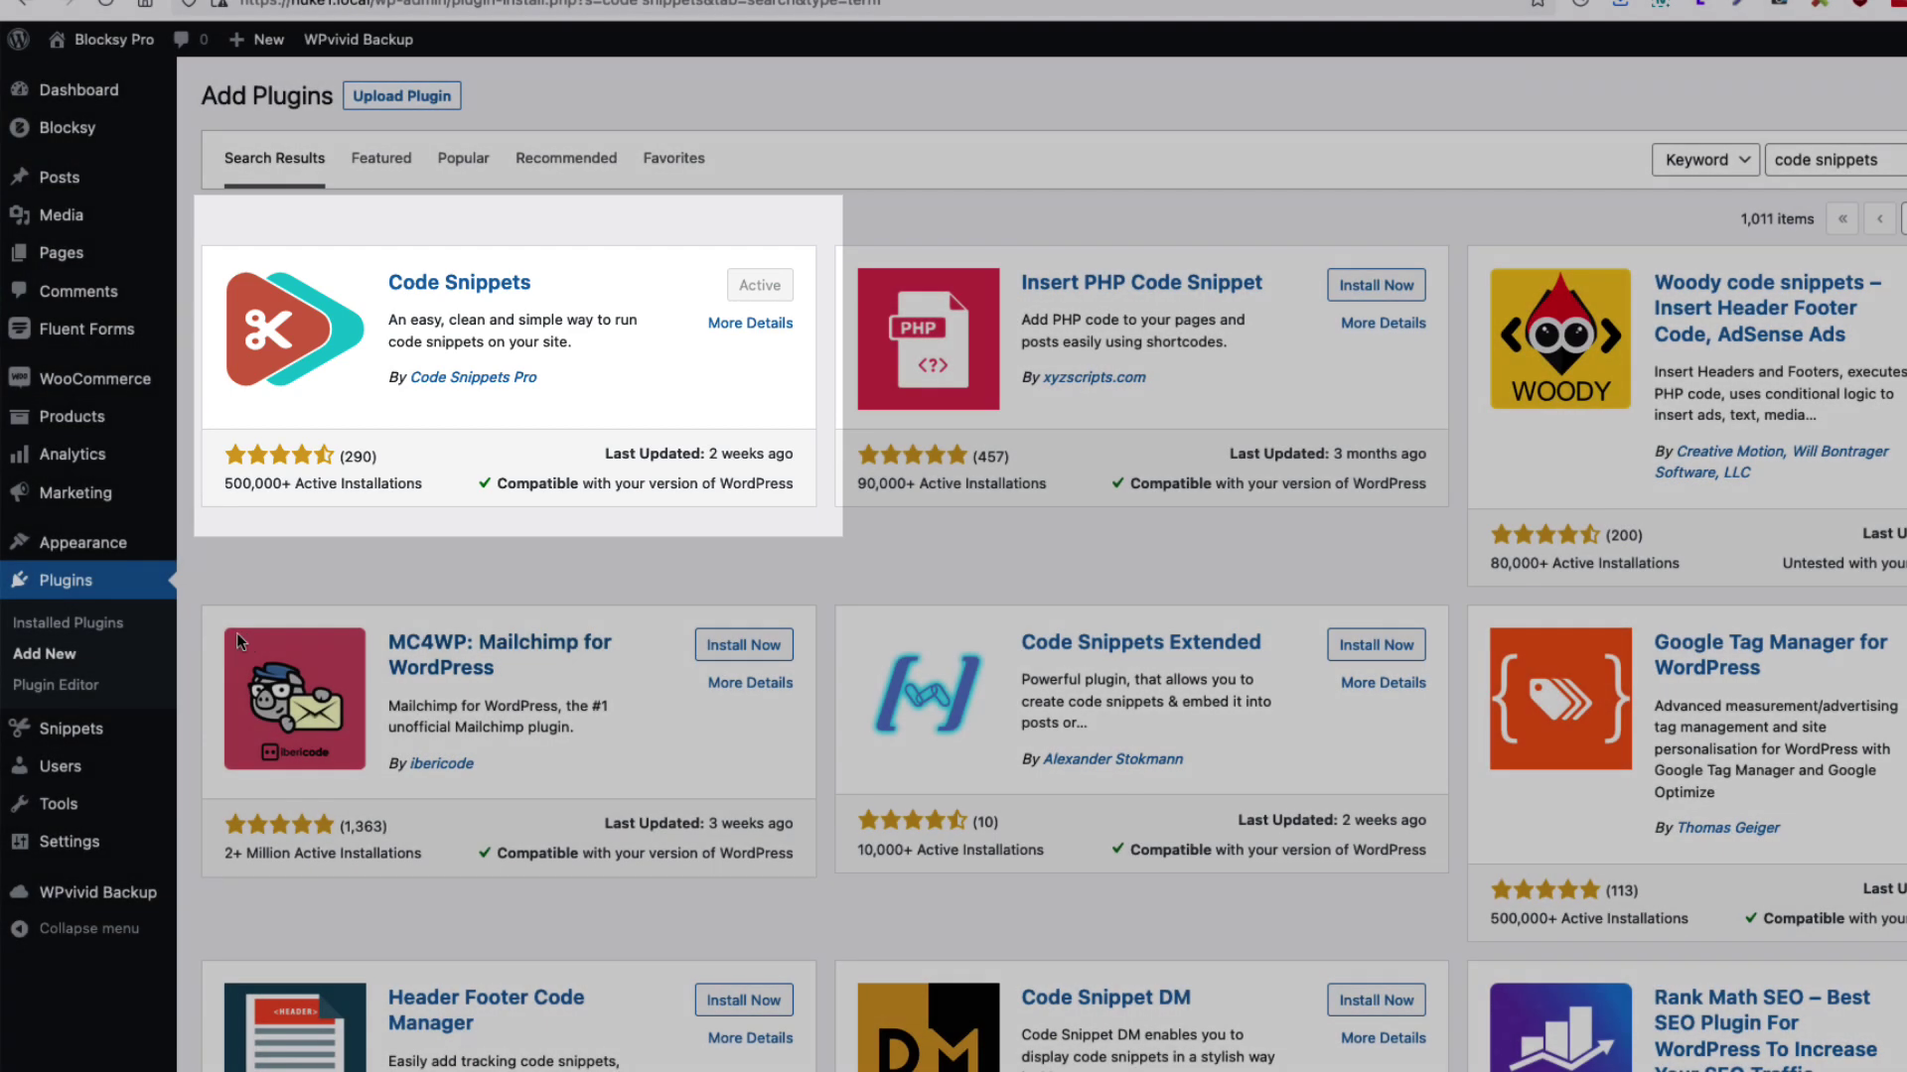
Create and activate a snippet titled "Automatically Delete Woocommerce Images After Deleting a Product", hooking delete_product_images to before_delete_post and running everywhere
{"action": "mouse_move", "coordinate": [61, 747]}
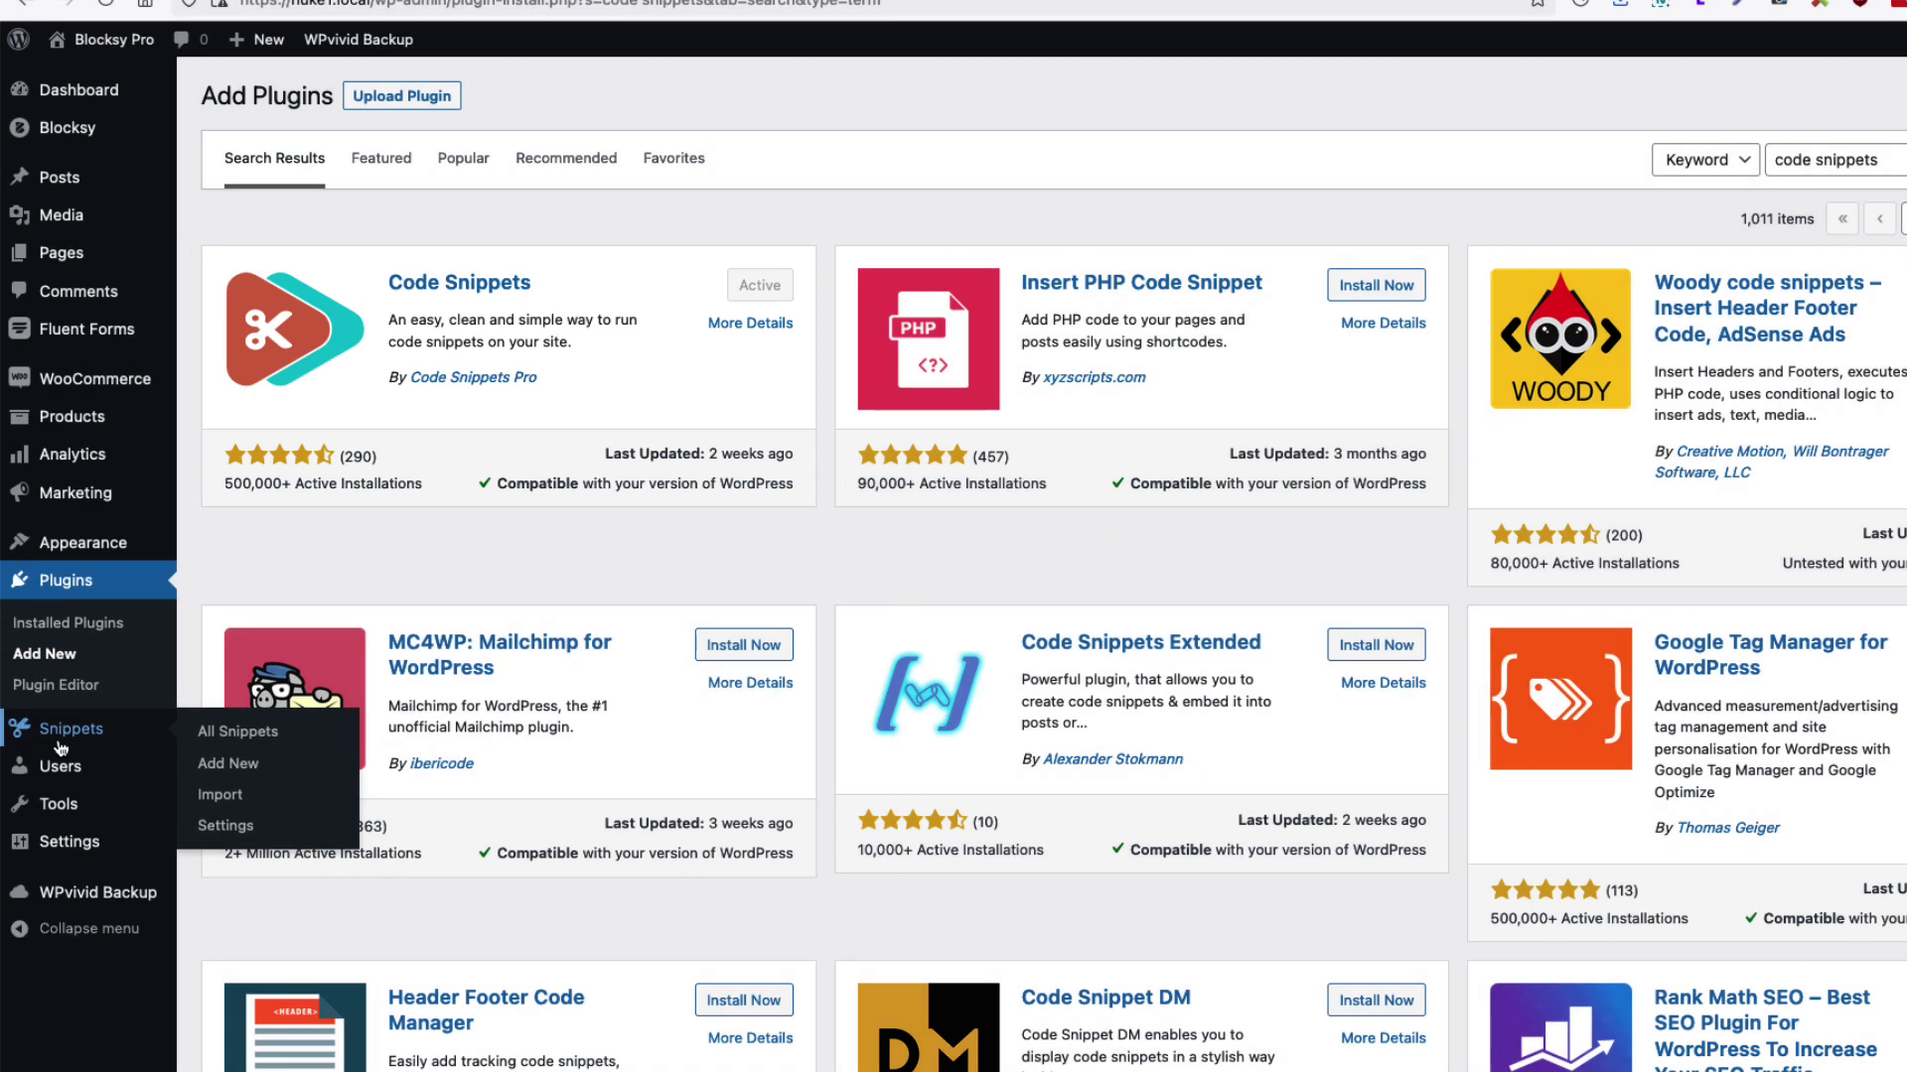
{"action": "left_click", "coordinate": [248, 765]}
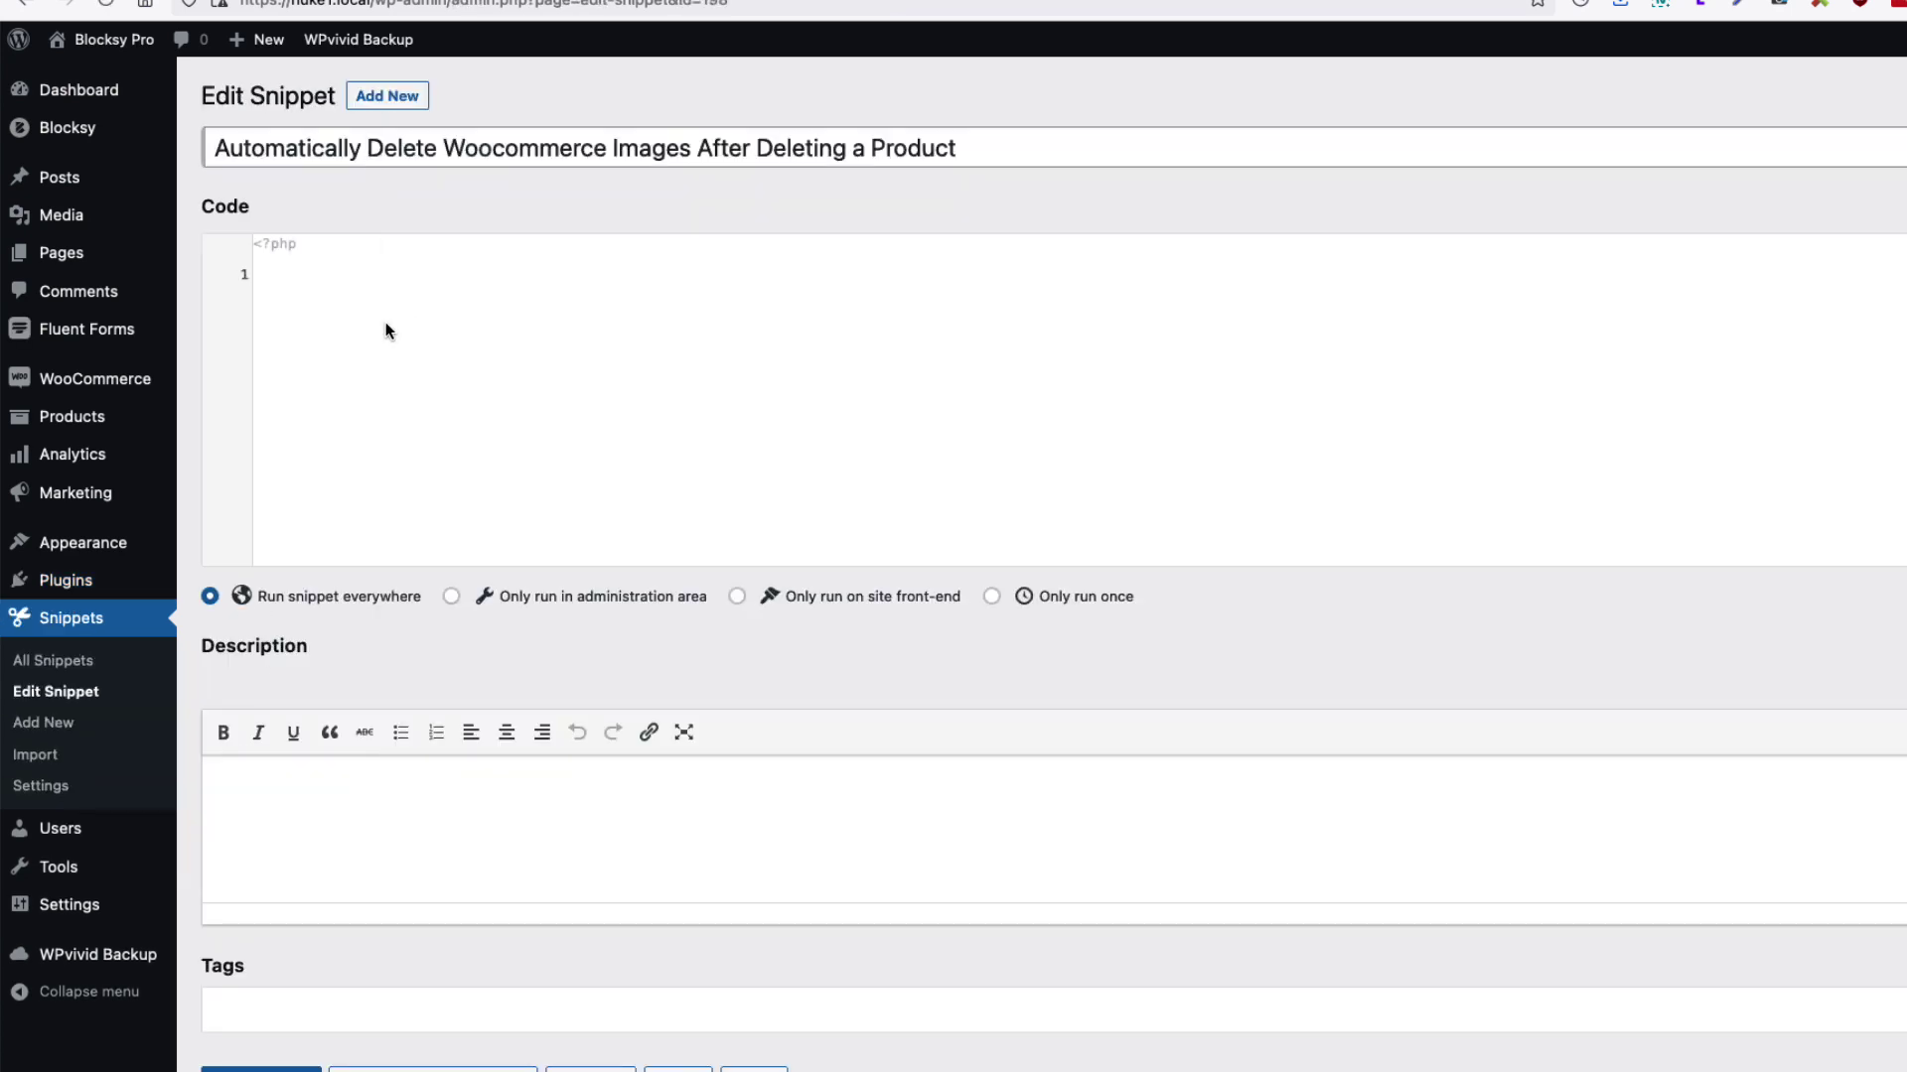
{"action": "left_click", "coordinate": [385, 327]}
{"action": "type", "text": "add_action( 'before_delete_post', 'delete_product_images', 10, 1 );  function delete_product_images( $post_id ) {     $product = wc_get_product( $post_id );      if ( !$product ) {         return;     }      $featured_image_id = $product->get_image_id();     $image_galleries_id = $product->get_gallery_image_ids();      if( !empty( $featured_image_id ) ) {         wp_delete_post( $featured_image_id );     }      if( !empty( $image_galleries_id ) ) {         foreach( $image_galleries_id as $single_image_id ) {             wp_delete_post( $single_image_id );         }     } }"}
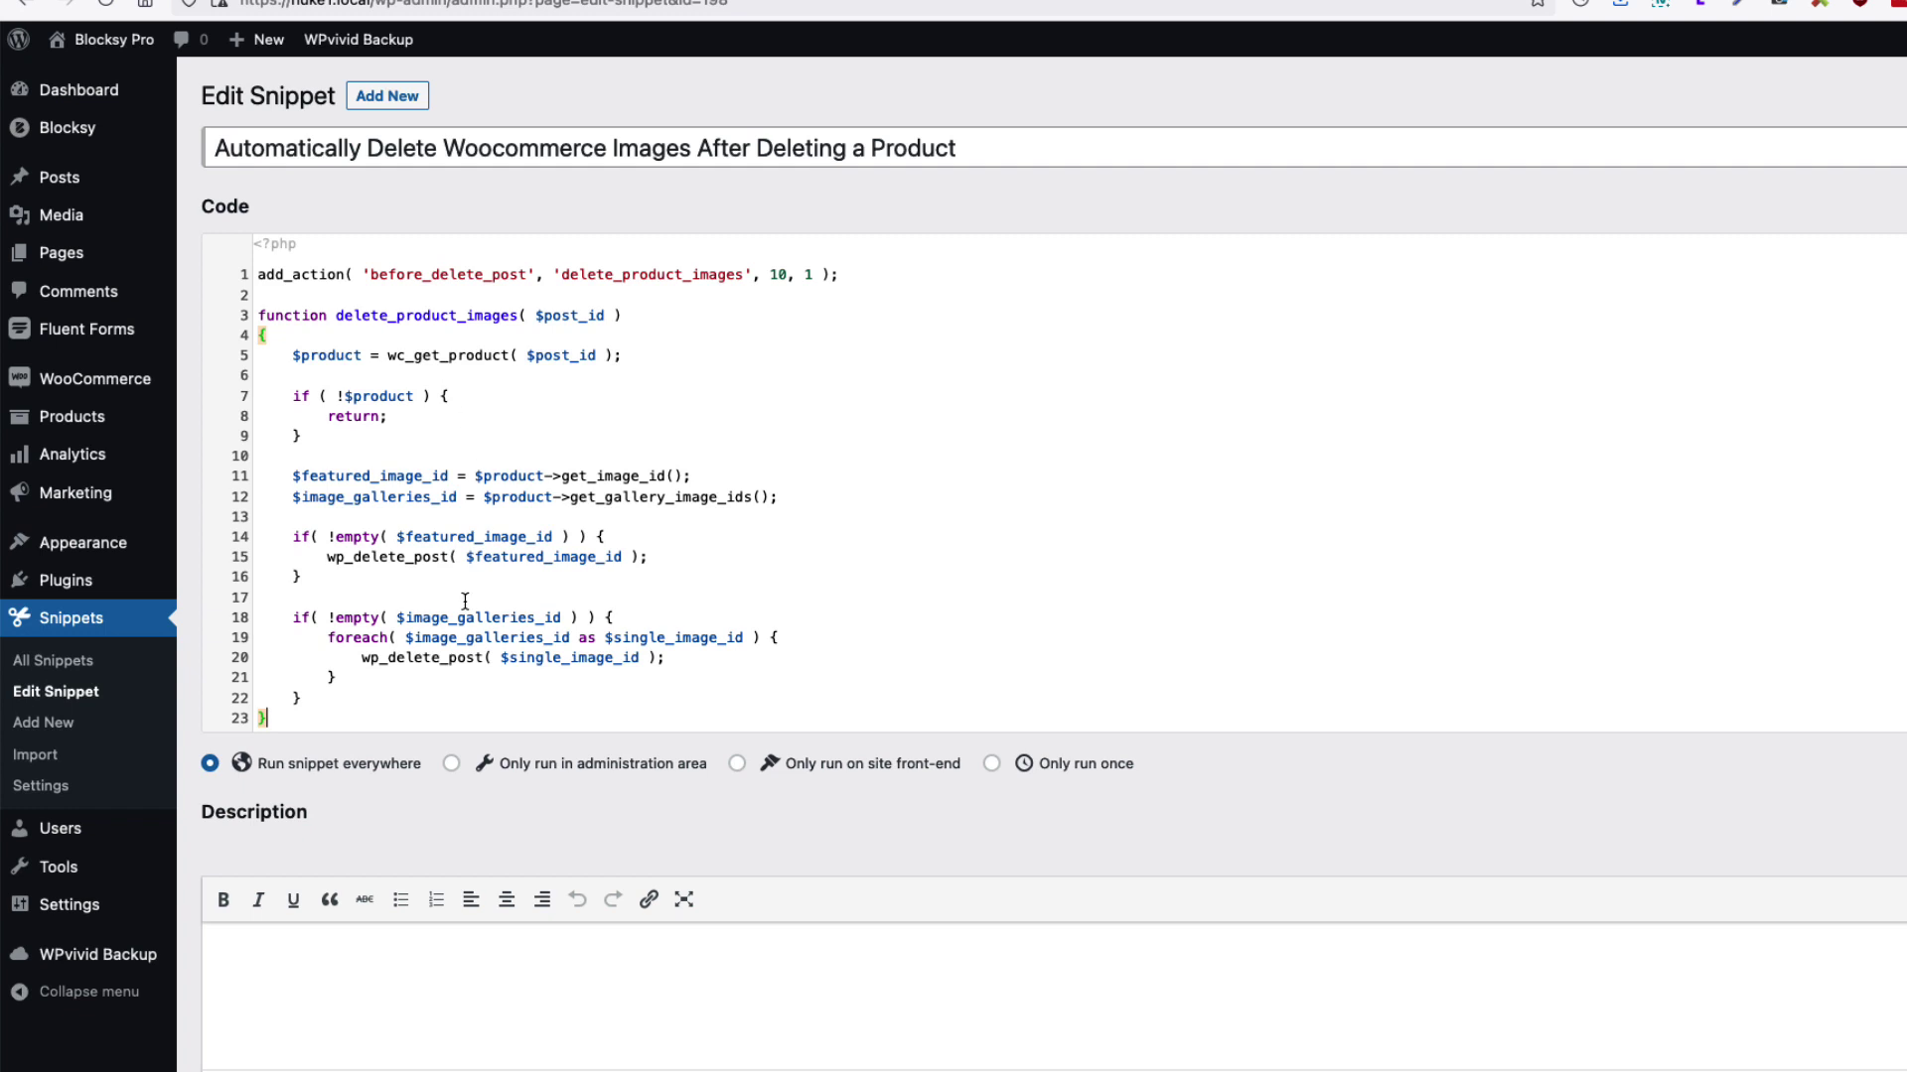
{"action": "scroll", "coordinate": [566, 799], "scroll_direction": "down", "scroll_amount": 3}
{"action": "left_click", "coordinate": [428, 1027]}
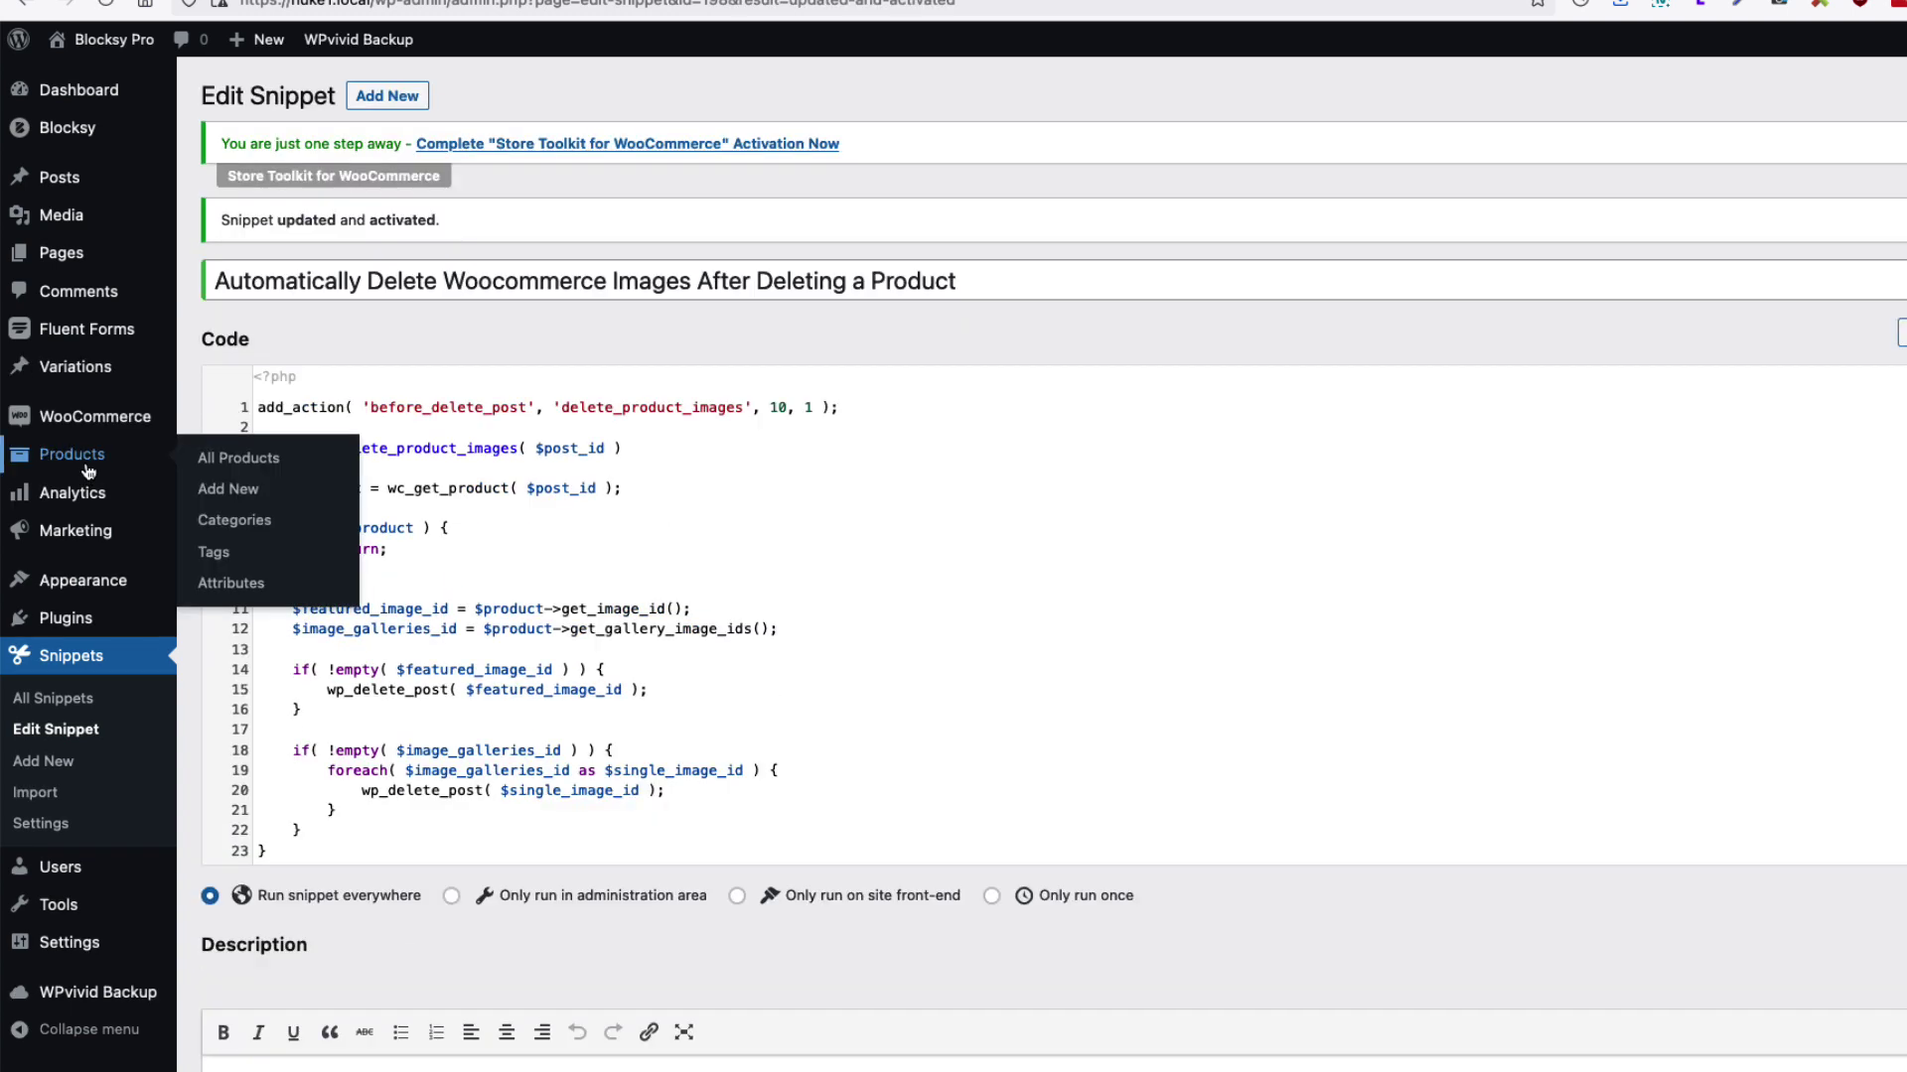
Open Store Toolkit on the nuke1.local site and skip its notifications and diagnostic tracking opt-in
{"action": "mouse_move", "coordinate": [96, 428]}
{"action": "left_click", "coordinate": [239, 517]}
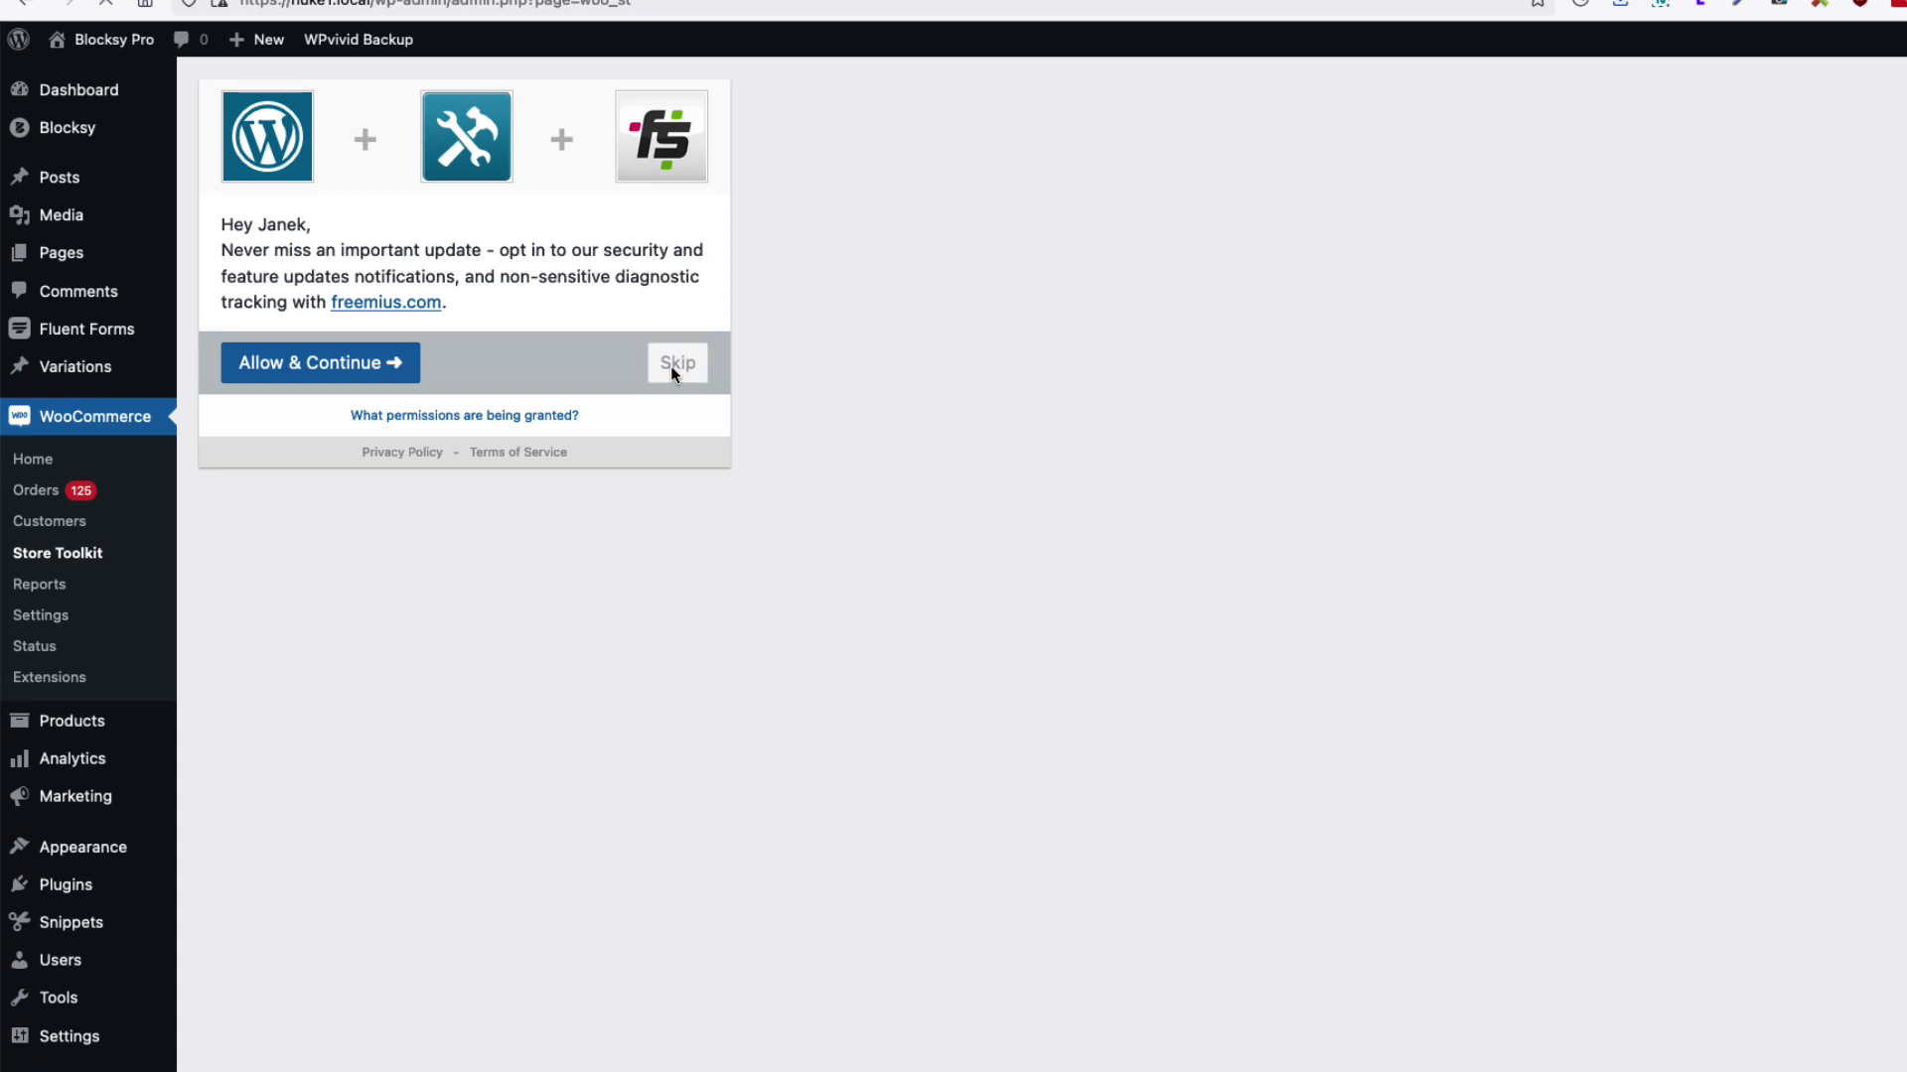
{"action": "left_click", "coordinate": [675, 364]}
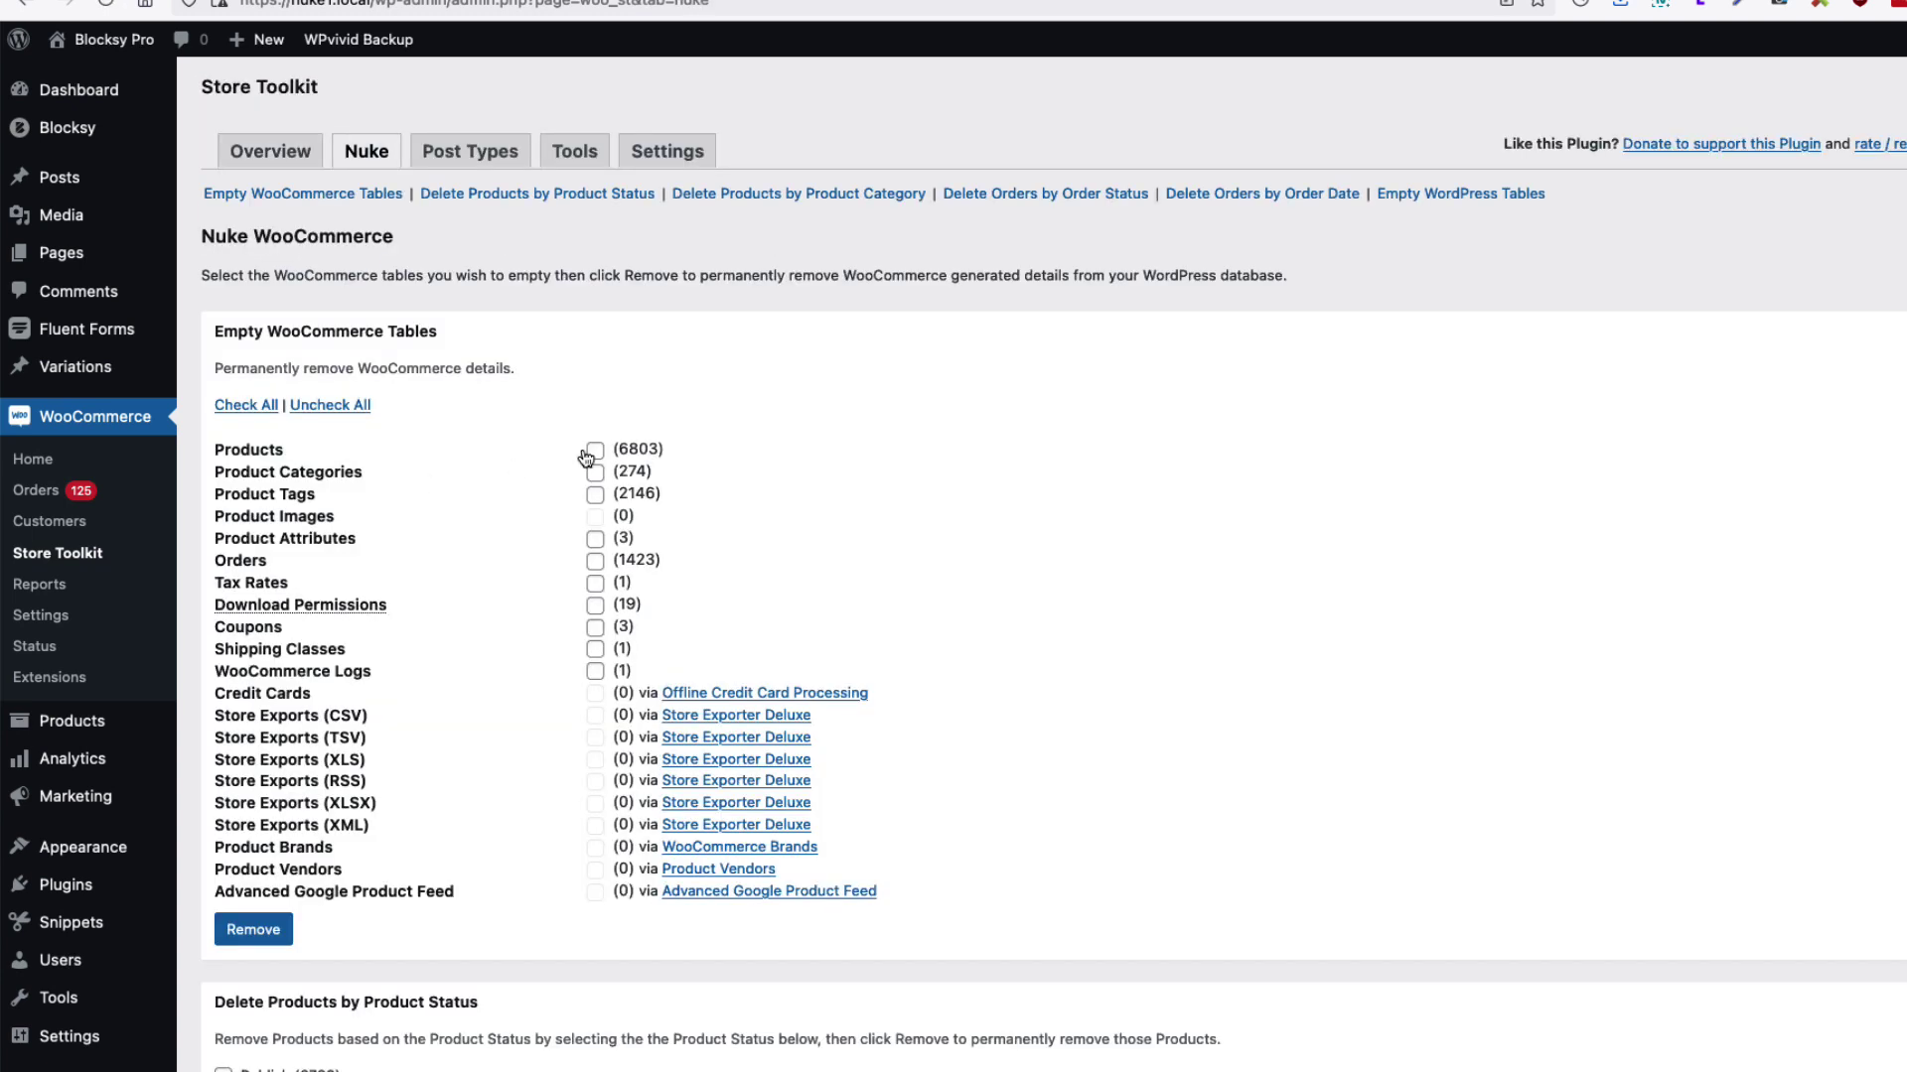
Select Products, Product Categories and Product Tags for emptying, check the media library's item count, and run the permanent removal
{"action": "left_click", "coordinate": [589, 453]}
{"action": "left_click", "coordinate": [594, 474]}
{"action": "left_click", "coordinate": [595, 495]}
{"action": "left_click", "coordinate": [252, 930]}
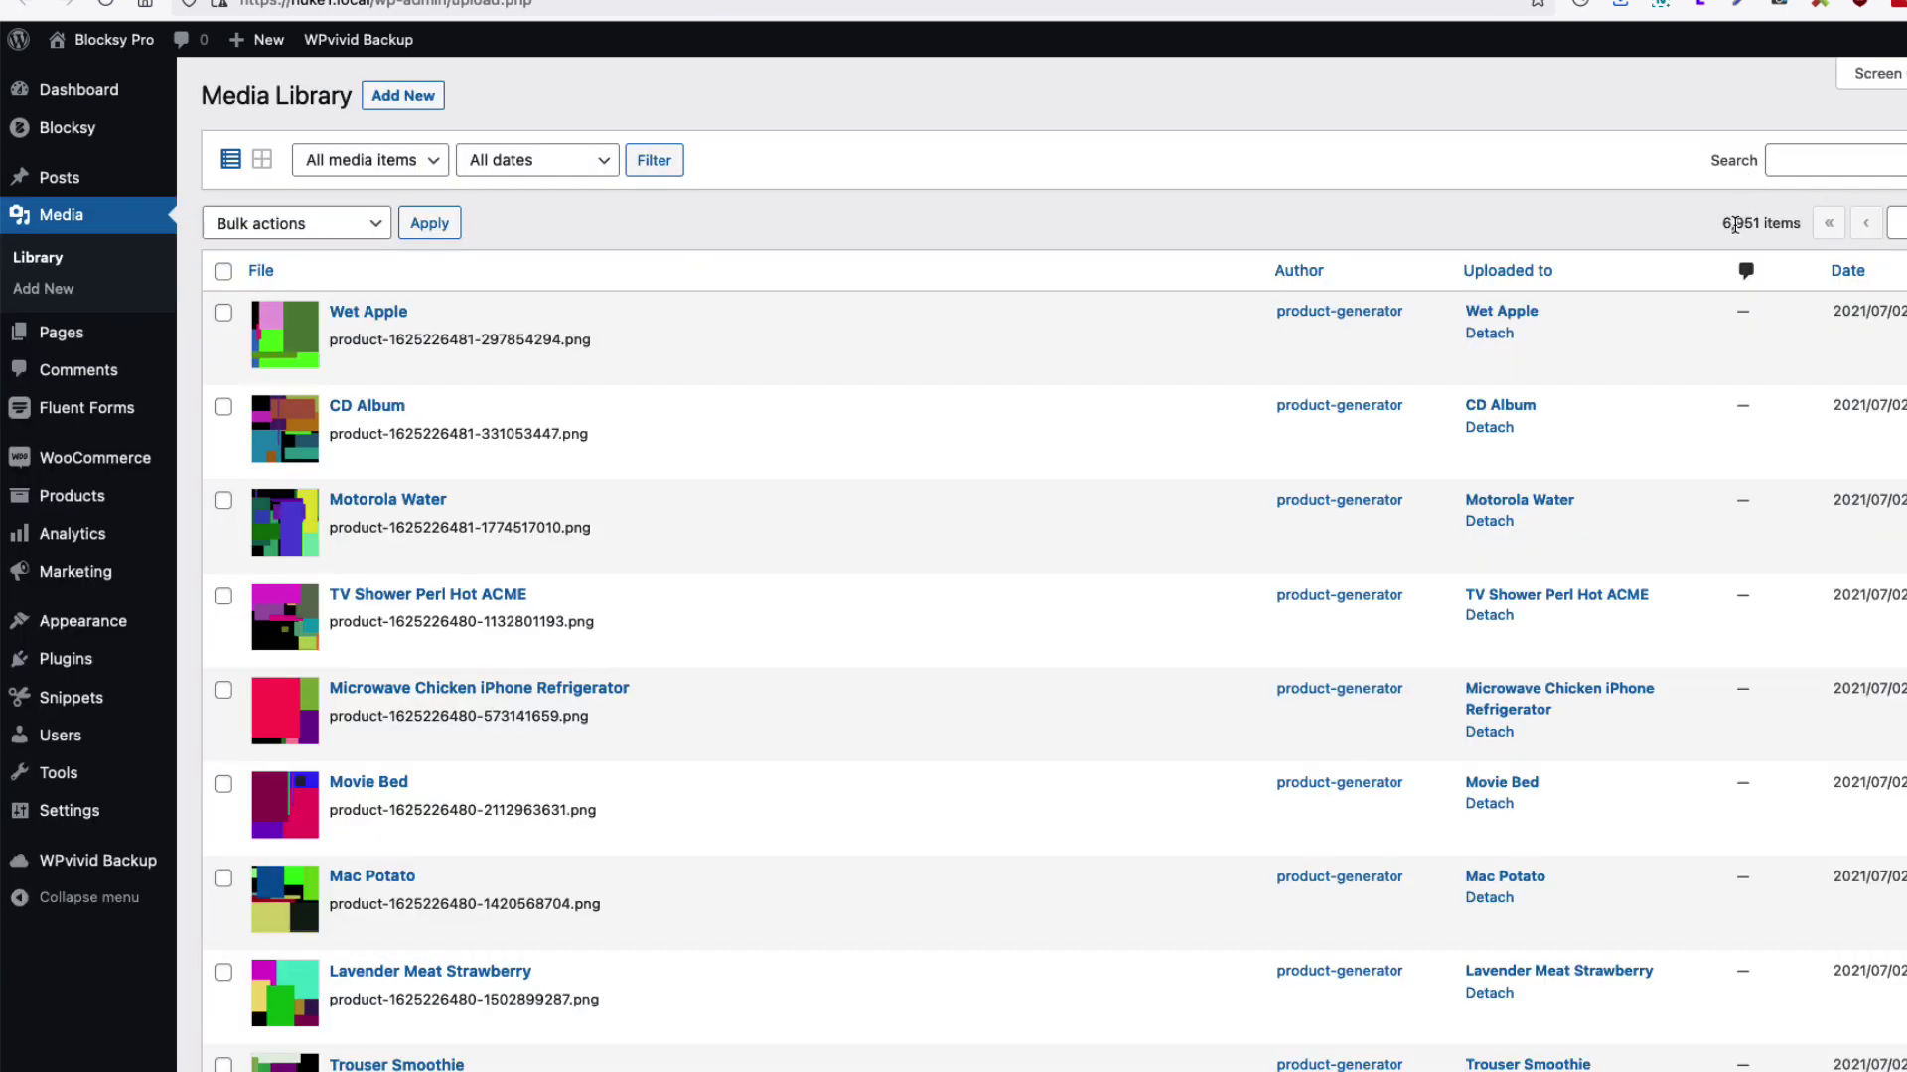
{"action": "left_click_drag", "start_coordinate": [1723, 224], "coordinate": [1773, 225]}
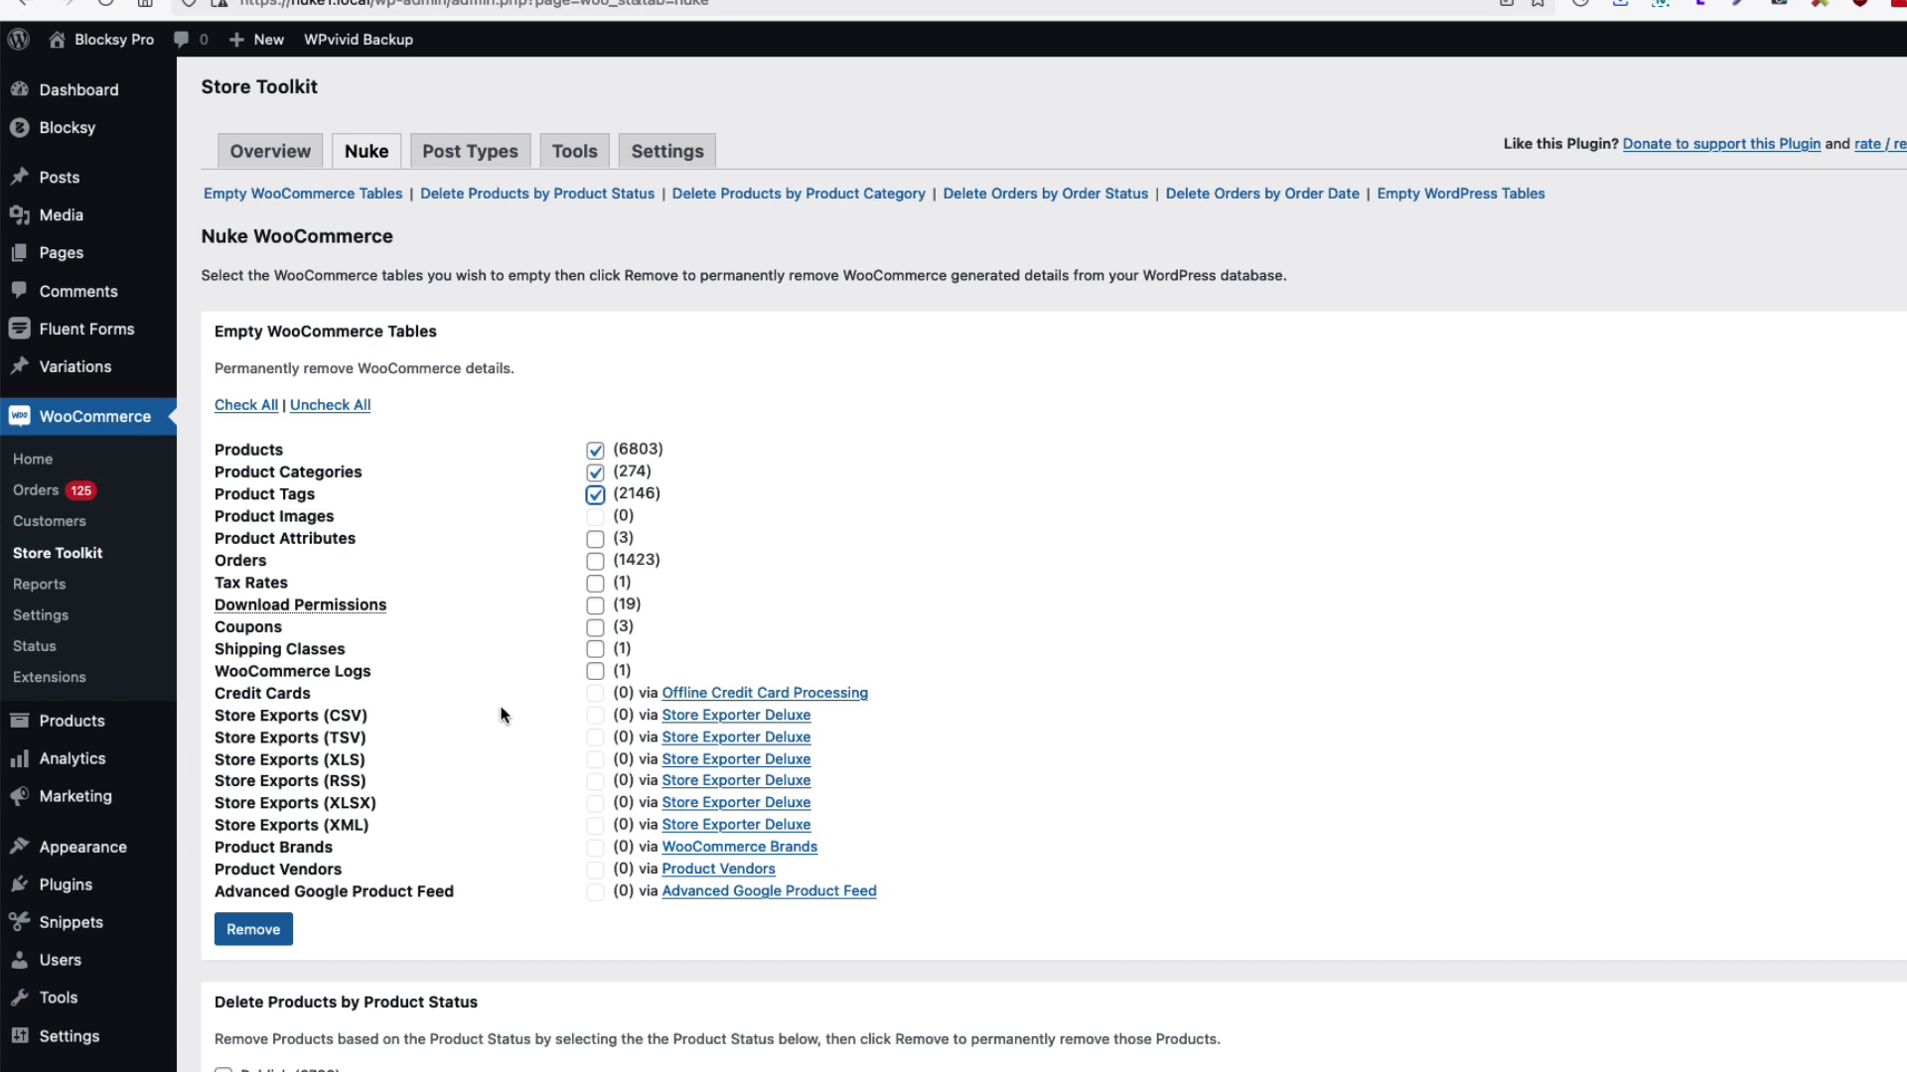
{"action": "left_click", "coordinate": [252, 931]}
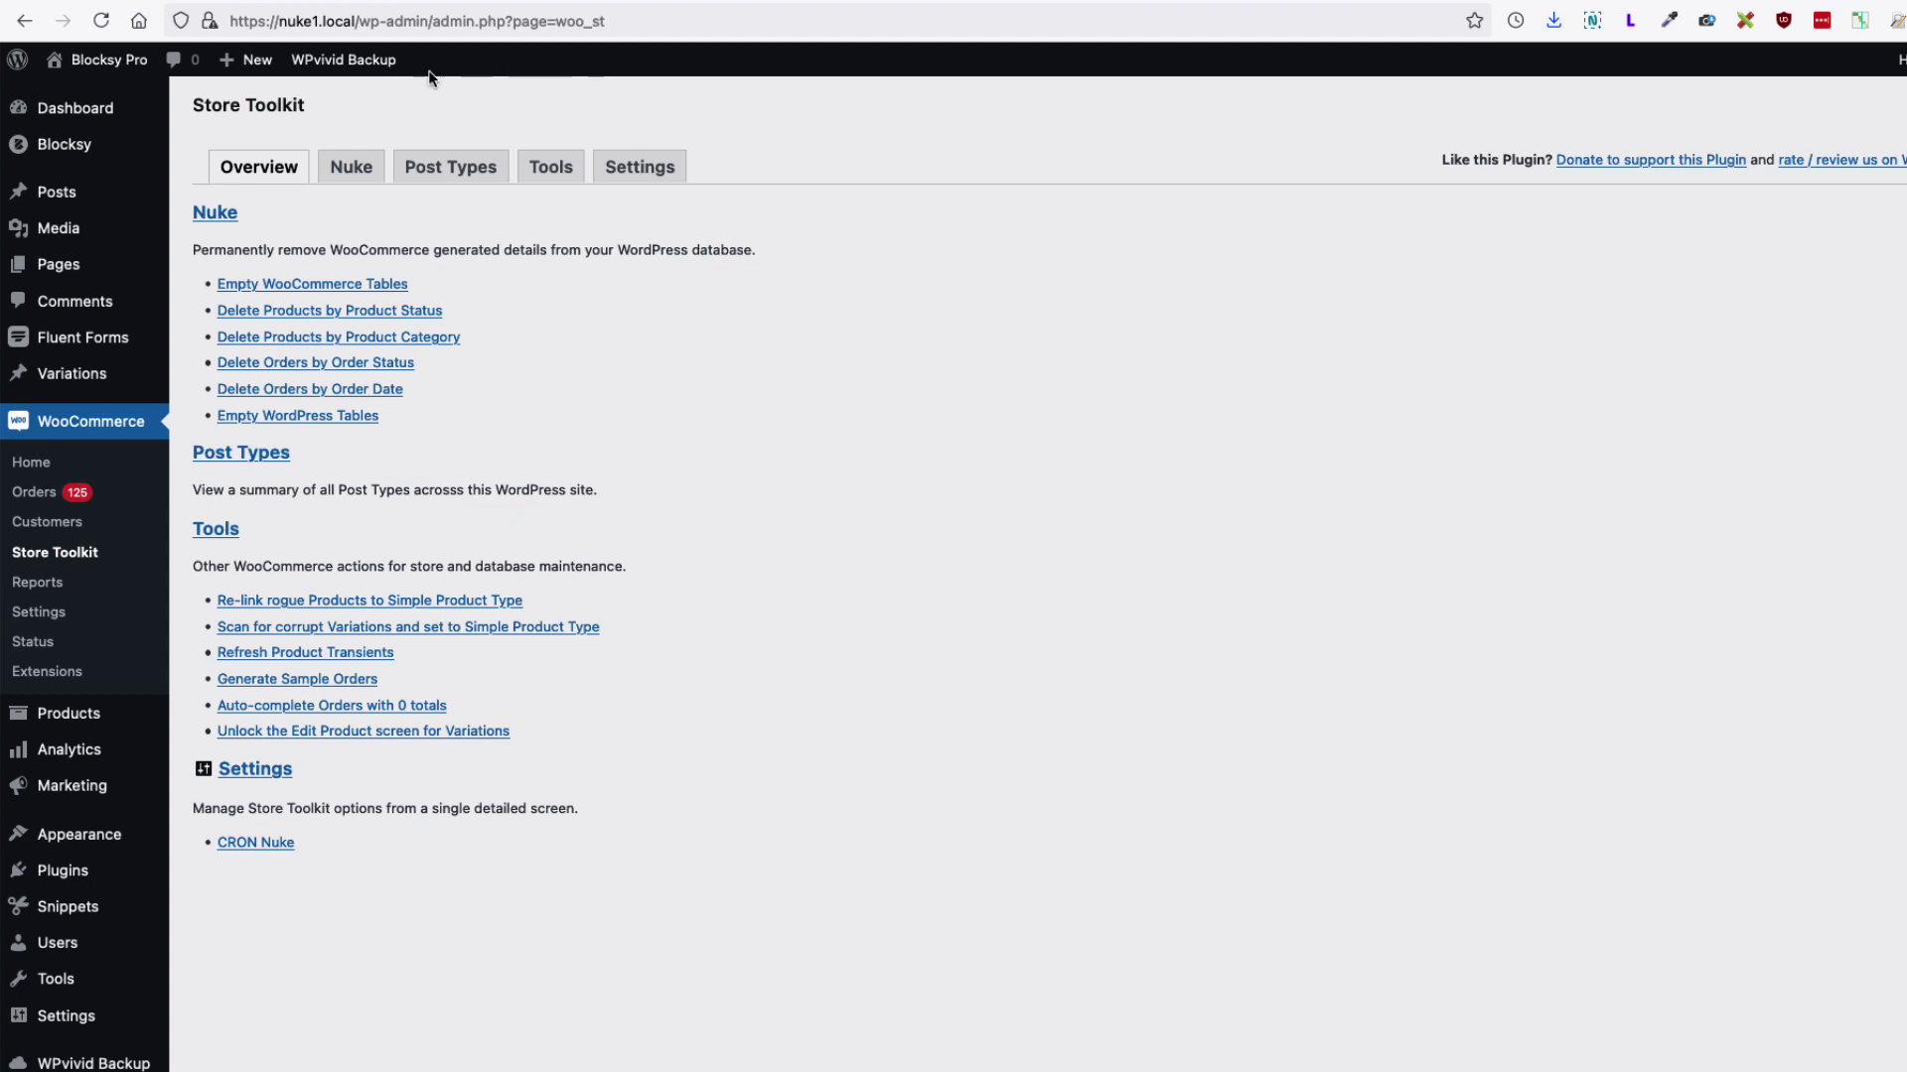
Check the store's product list, product categories and product tags for remaining entries
{"action": "mouse_move", "coordinate": [68, 715]}
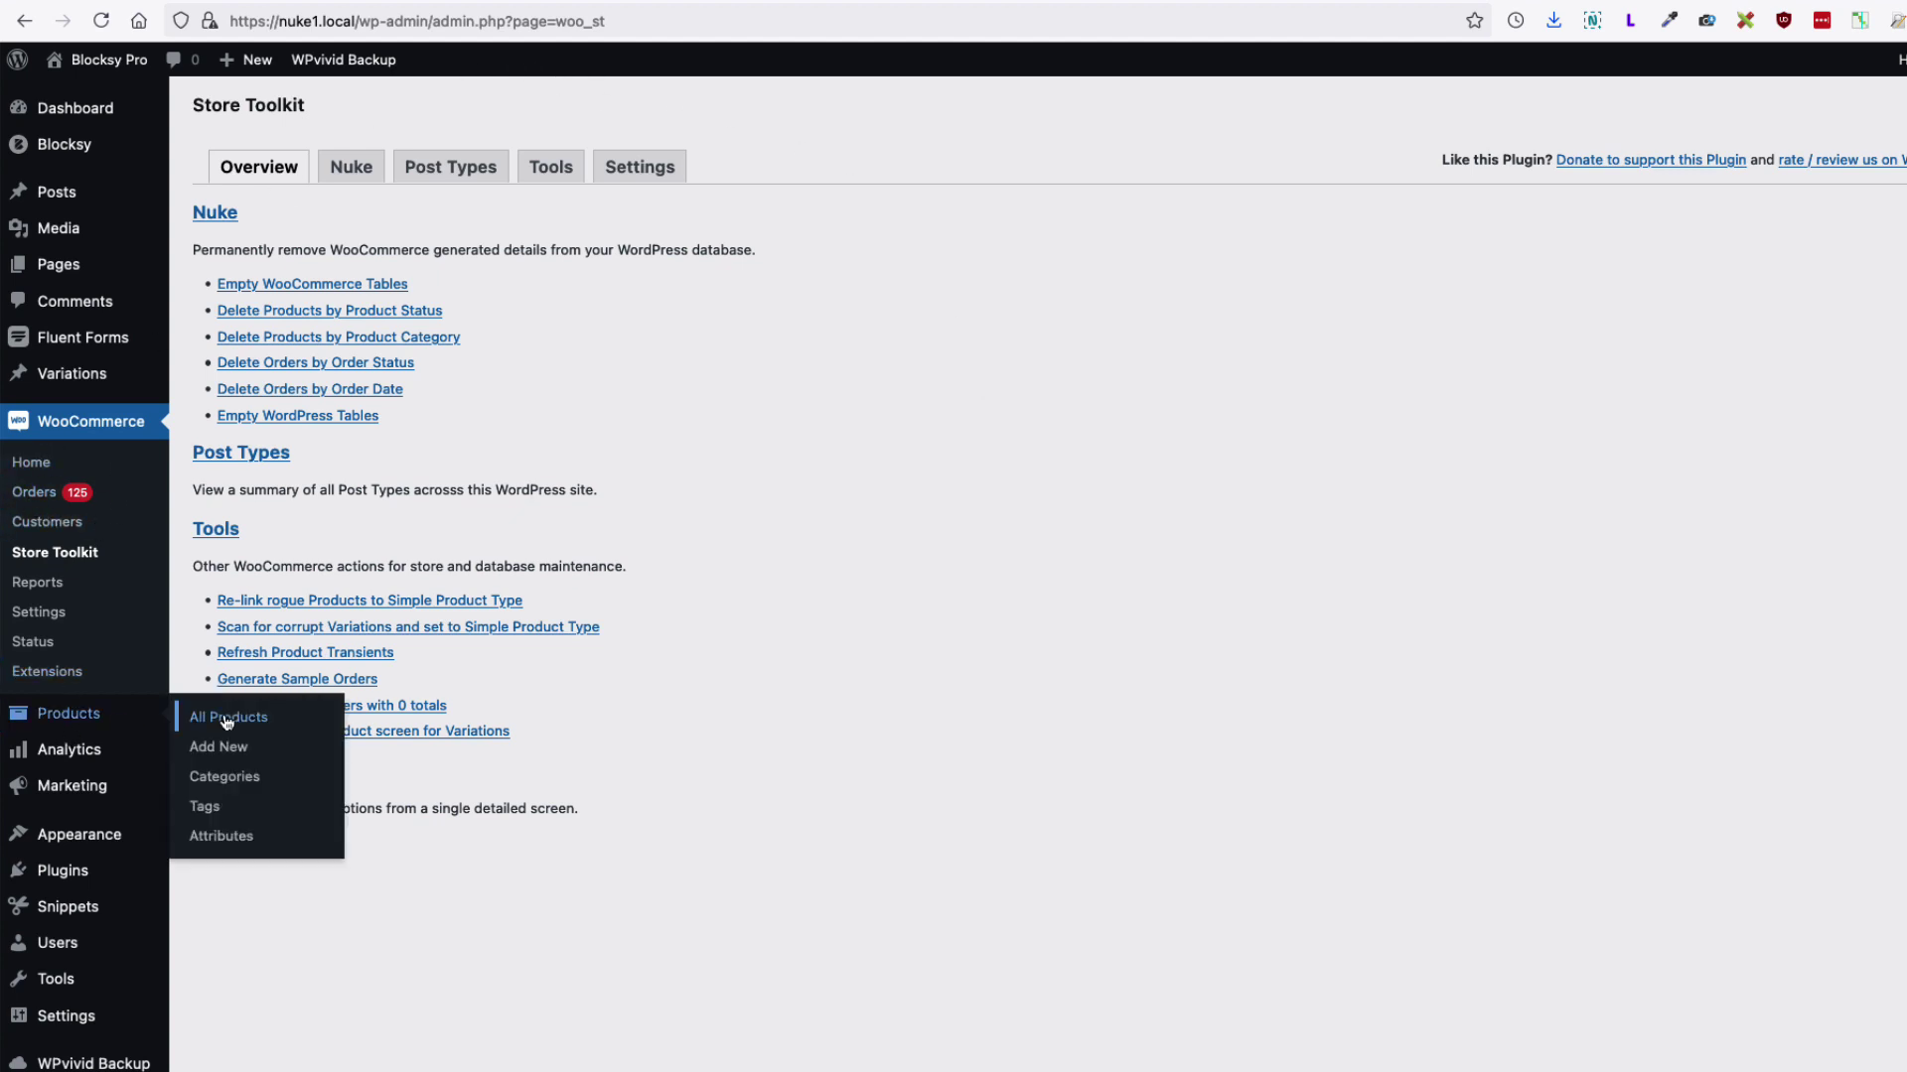
{"action": "left_click", "coordinate": [220, 715]}
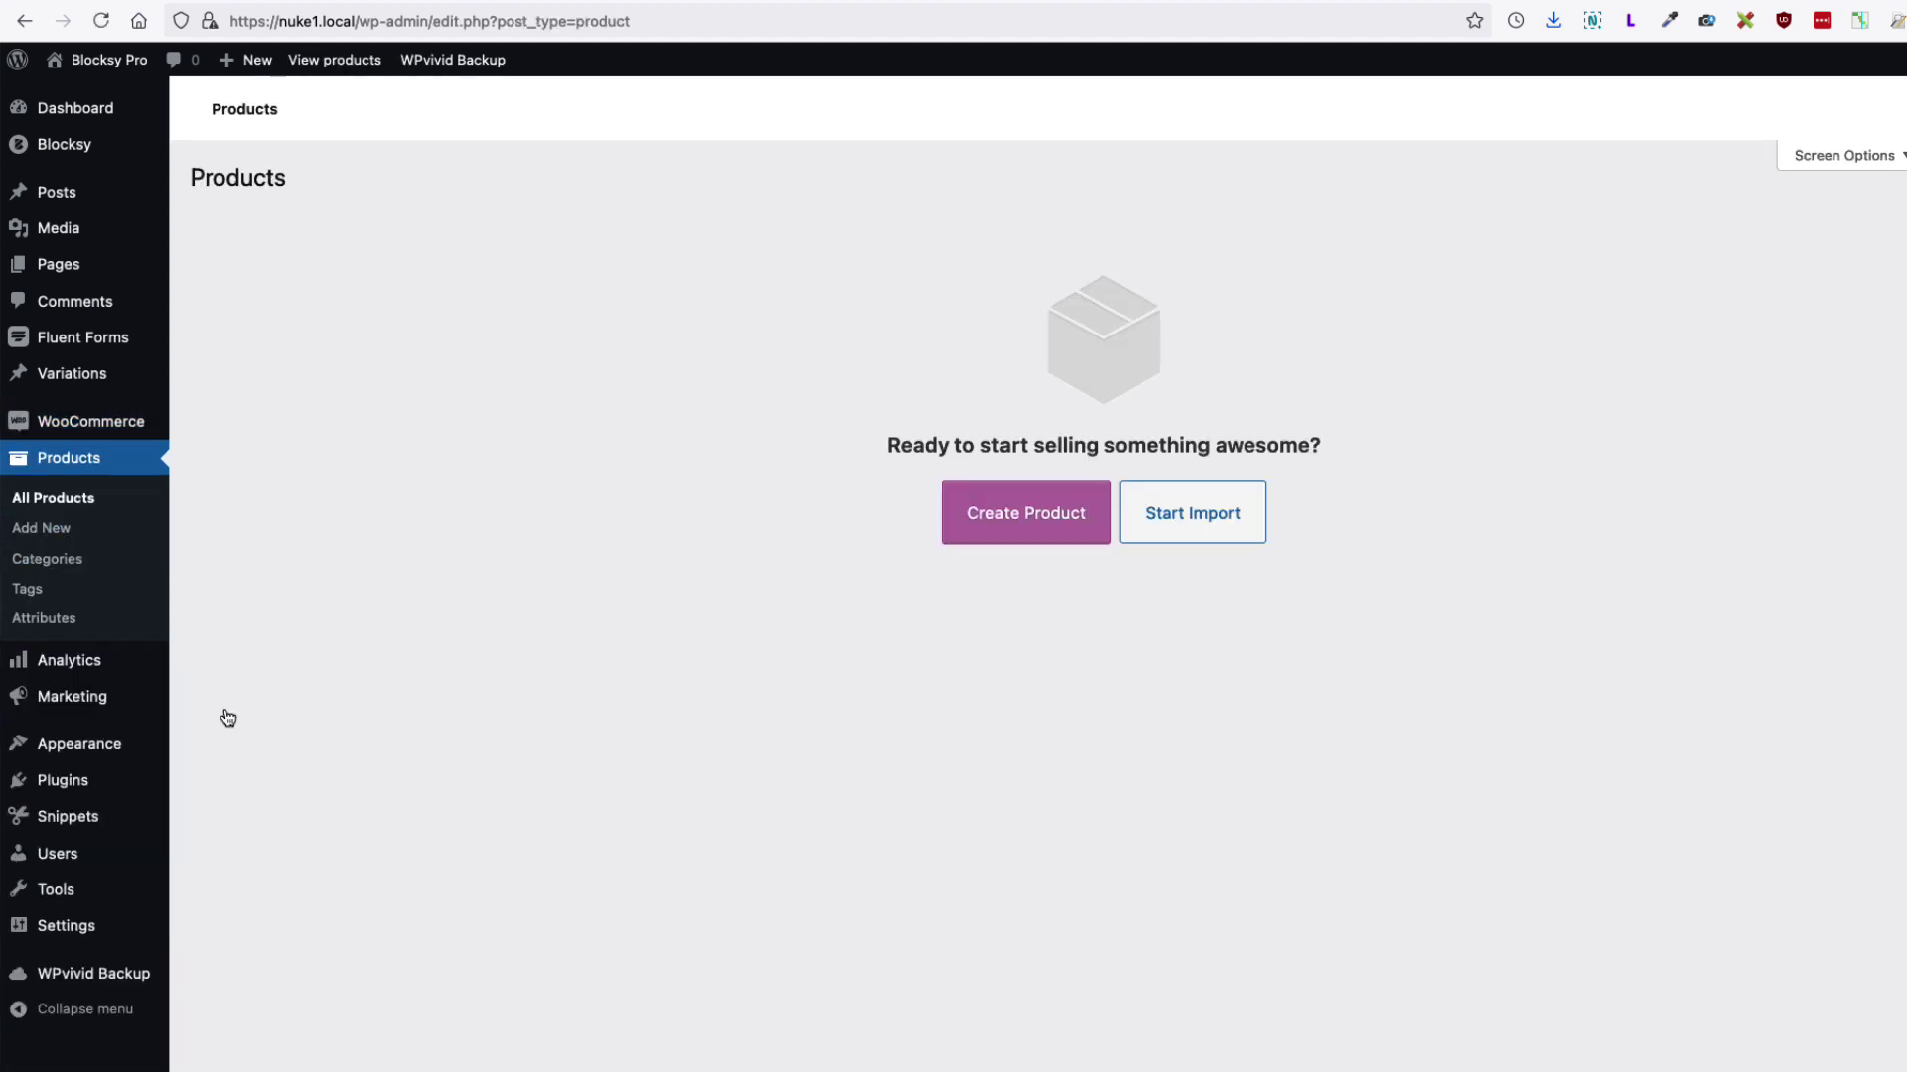
{"action": "left_click", "coordinate": [60, 564]}
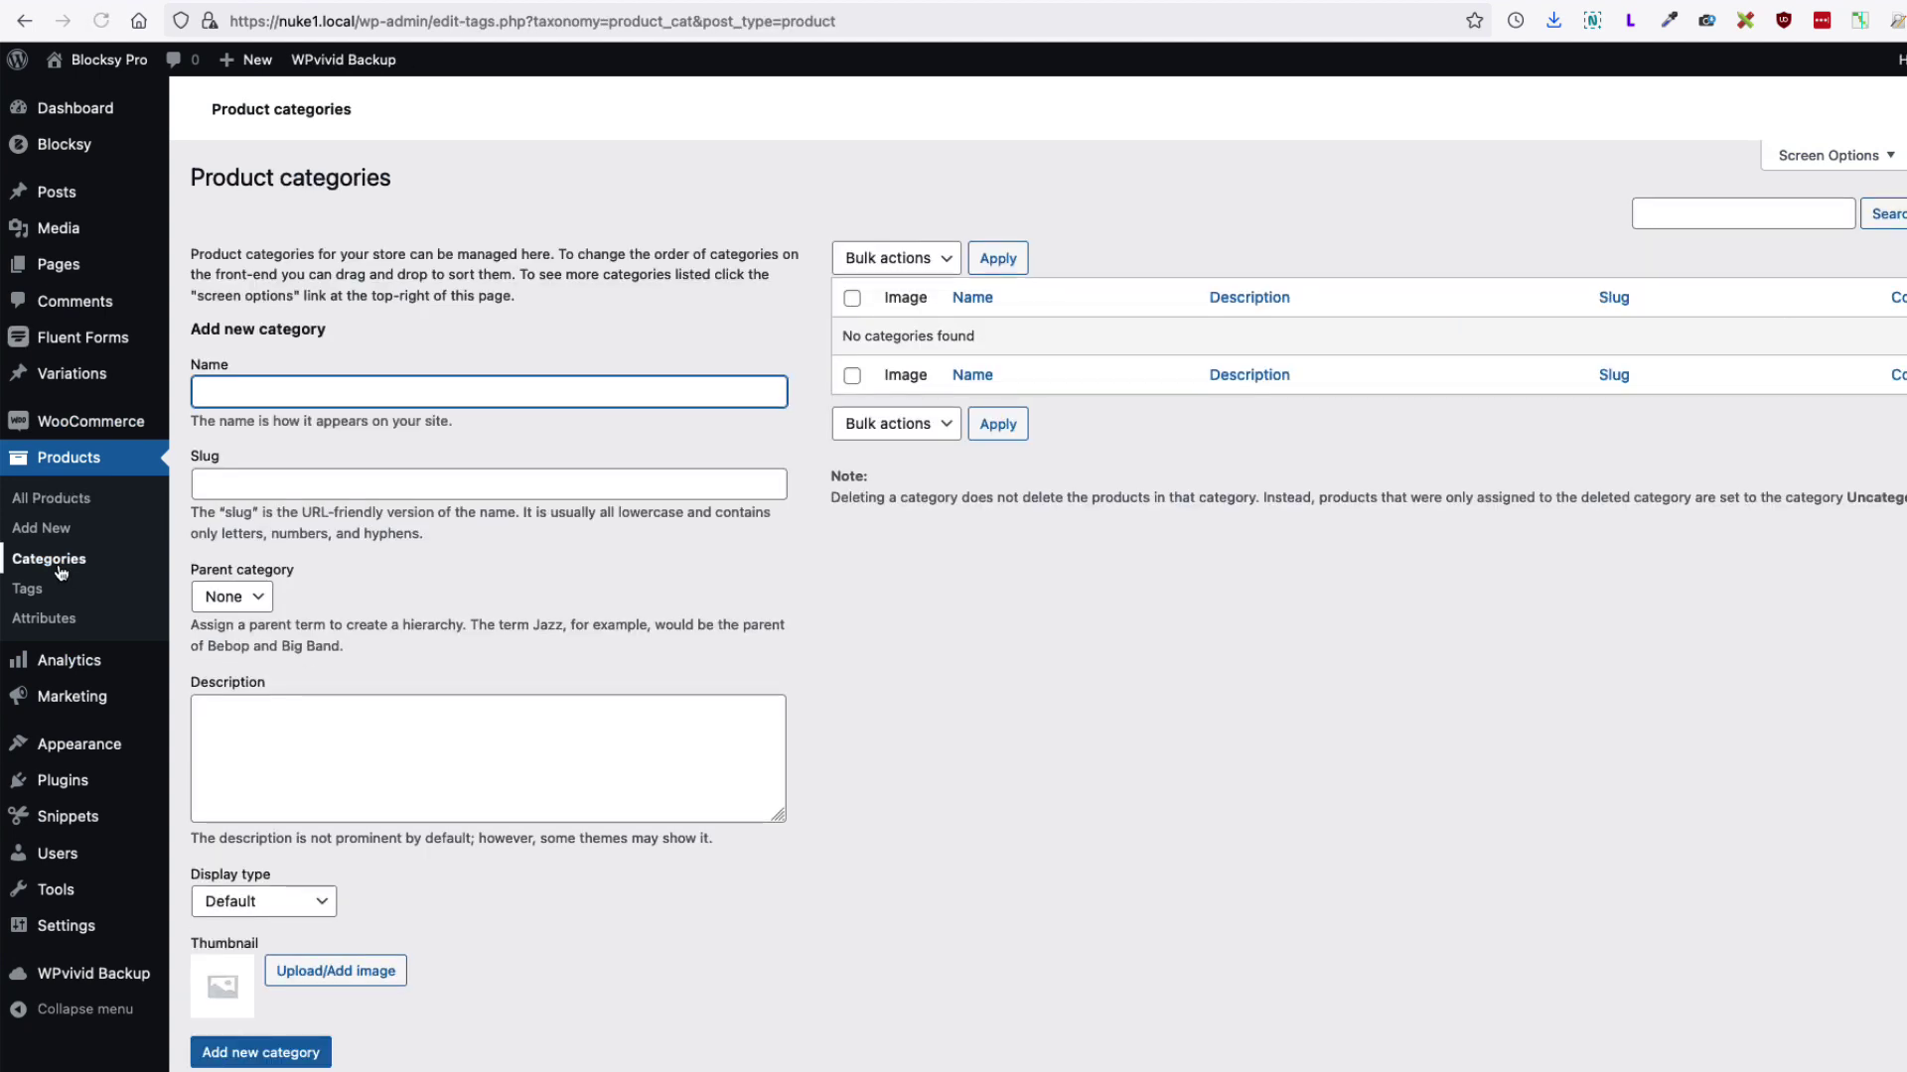
{"action": "left_click", "coordinate": [35, 592]}
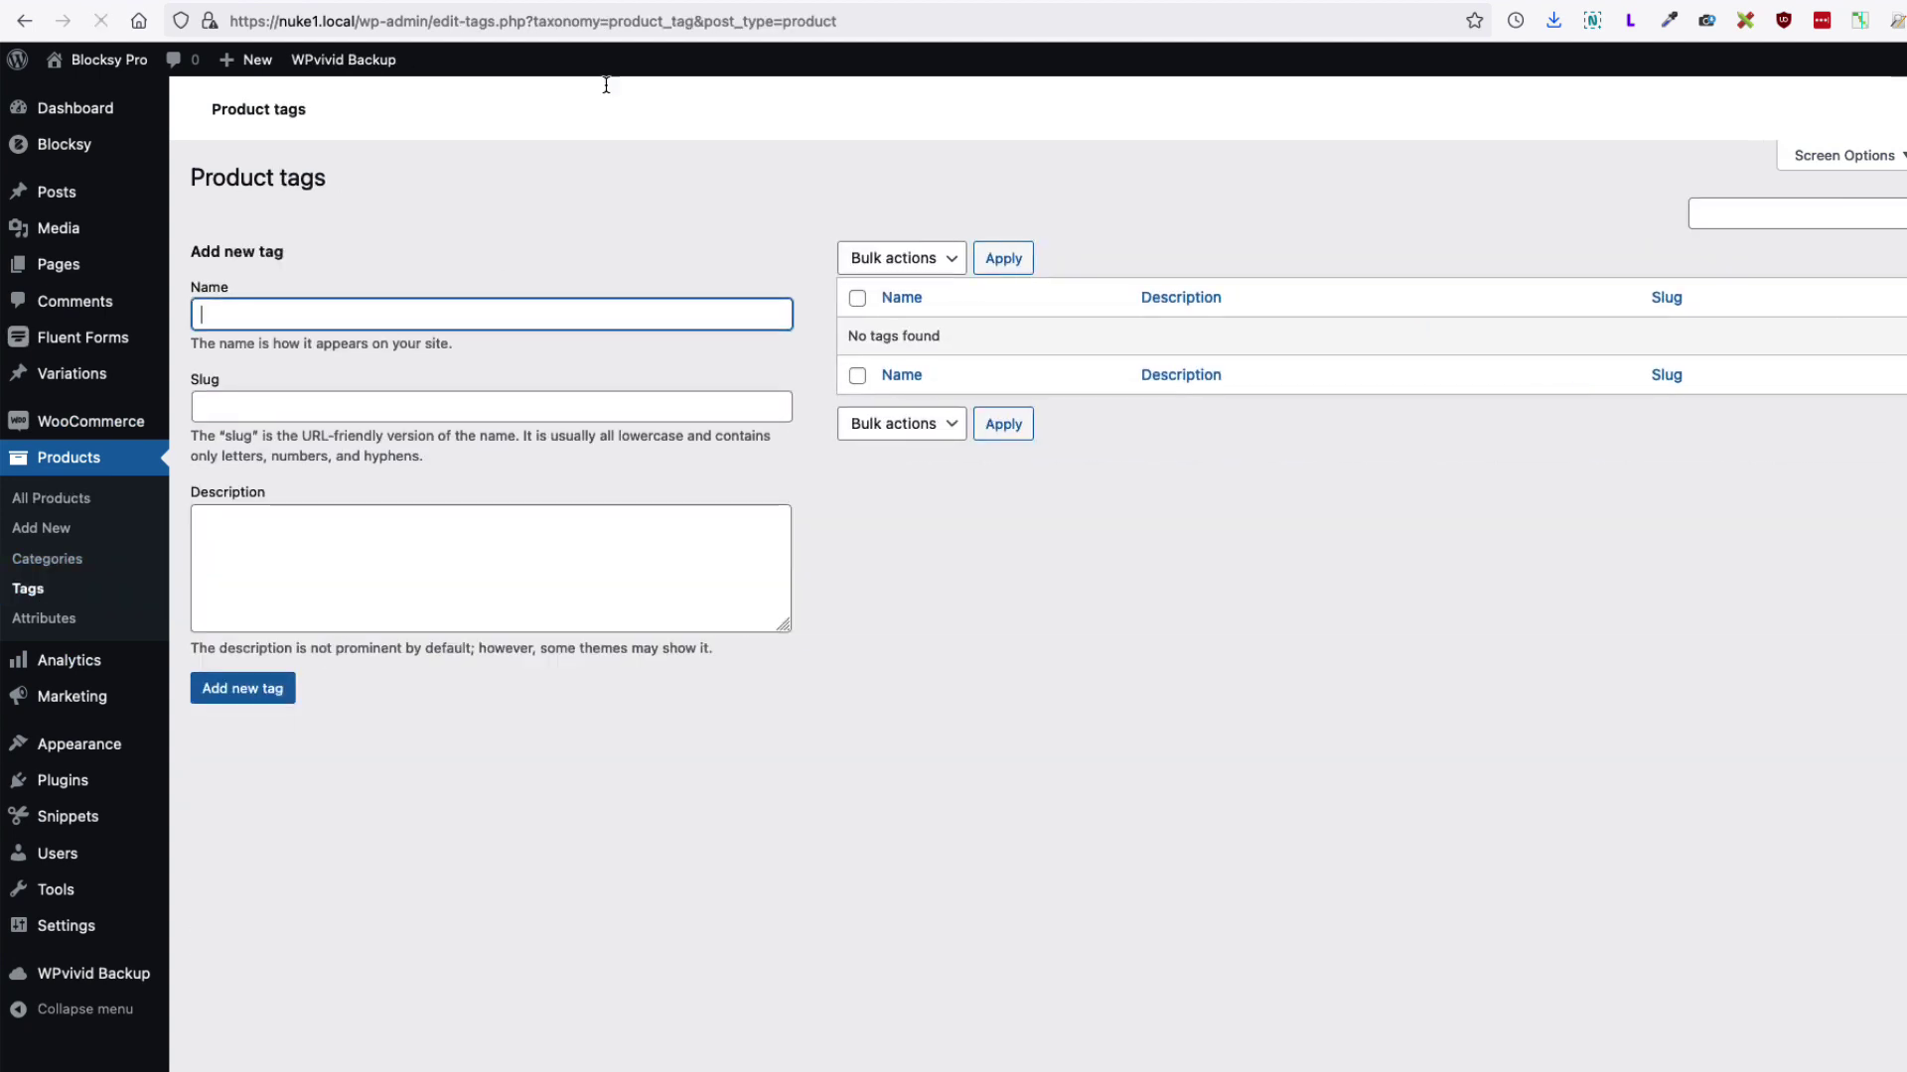
Check the media library's item count, and the size of folder 07 in the 2021 uploads in Finder
{"action": "mouse_move", "coordinate": [90, 229]}
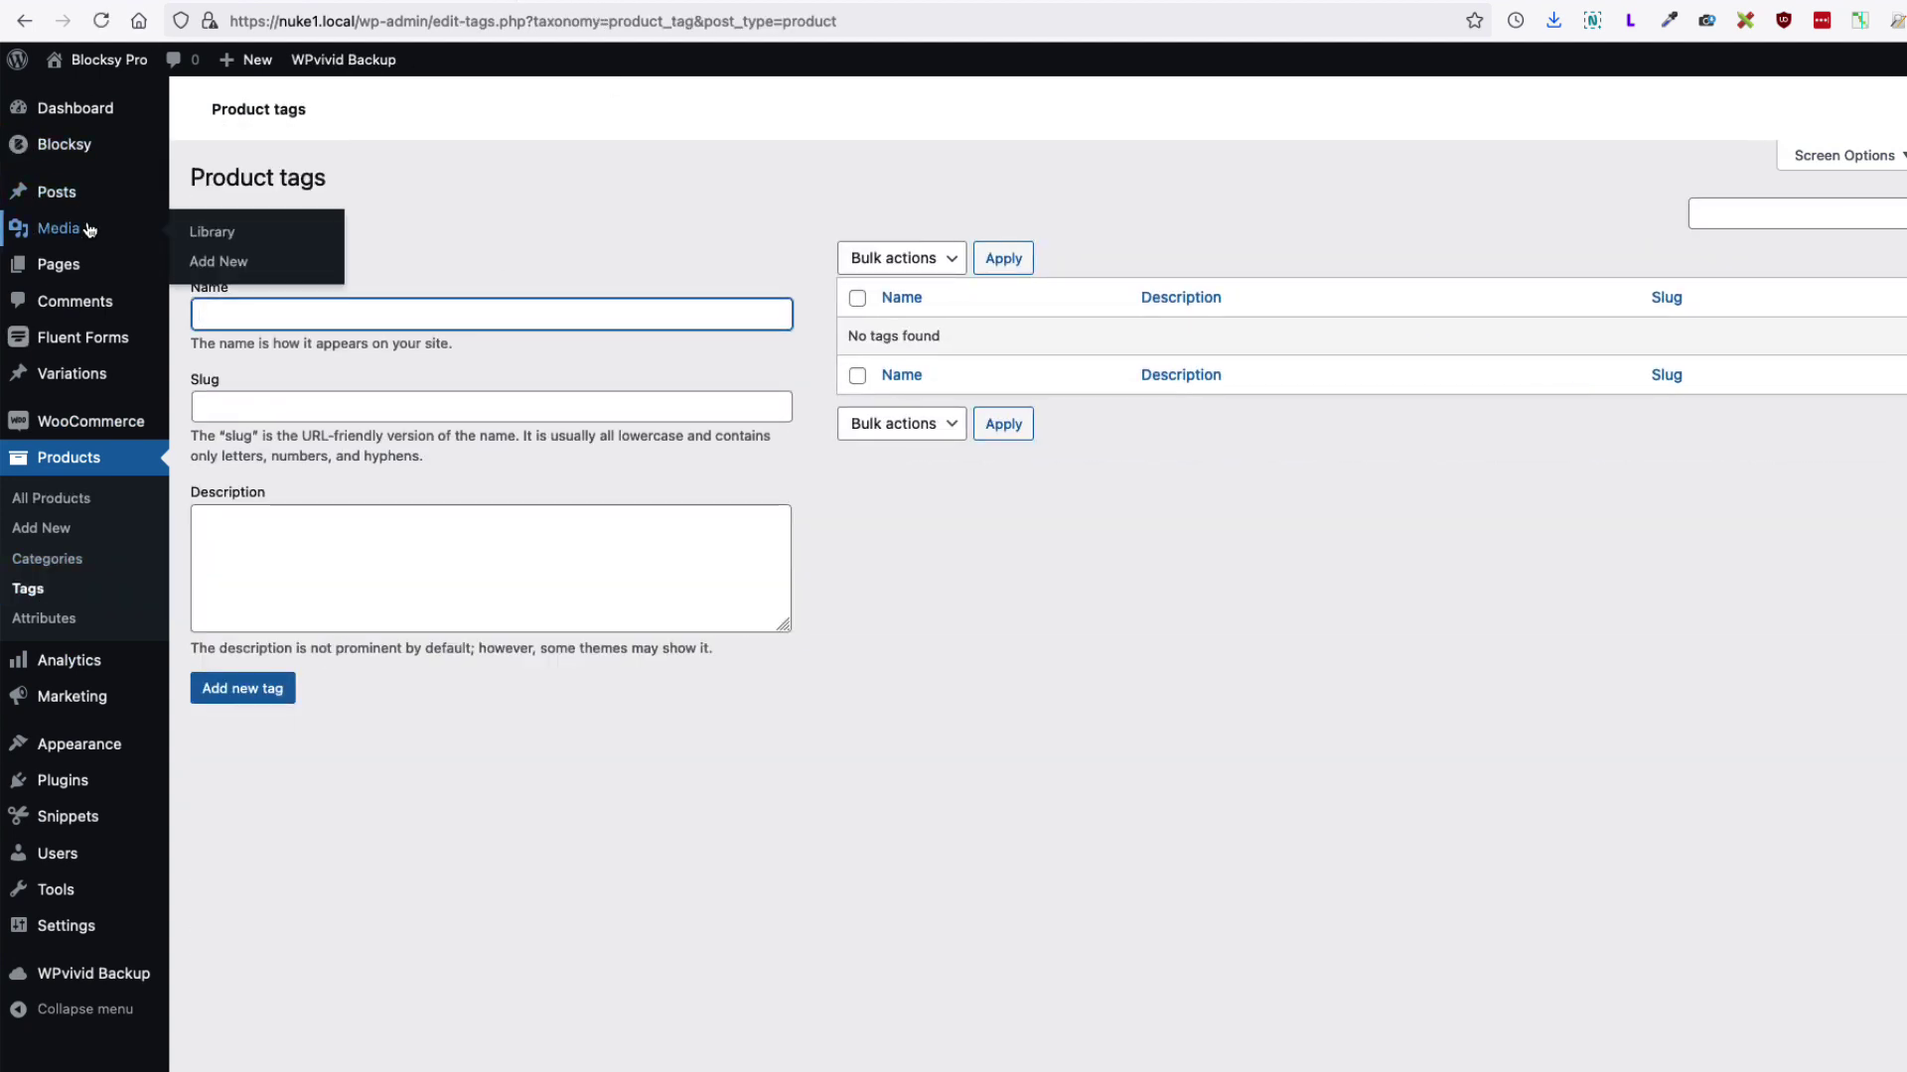
{"action": "left_click", "coordinate": [211, 232]}
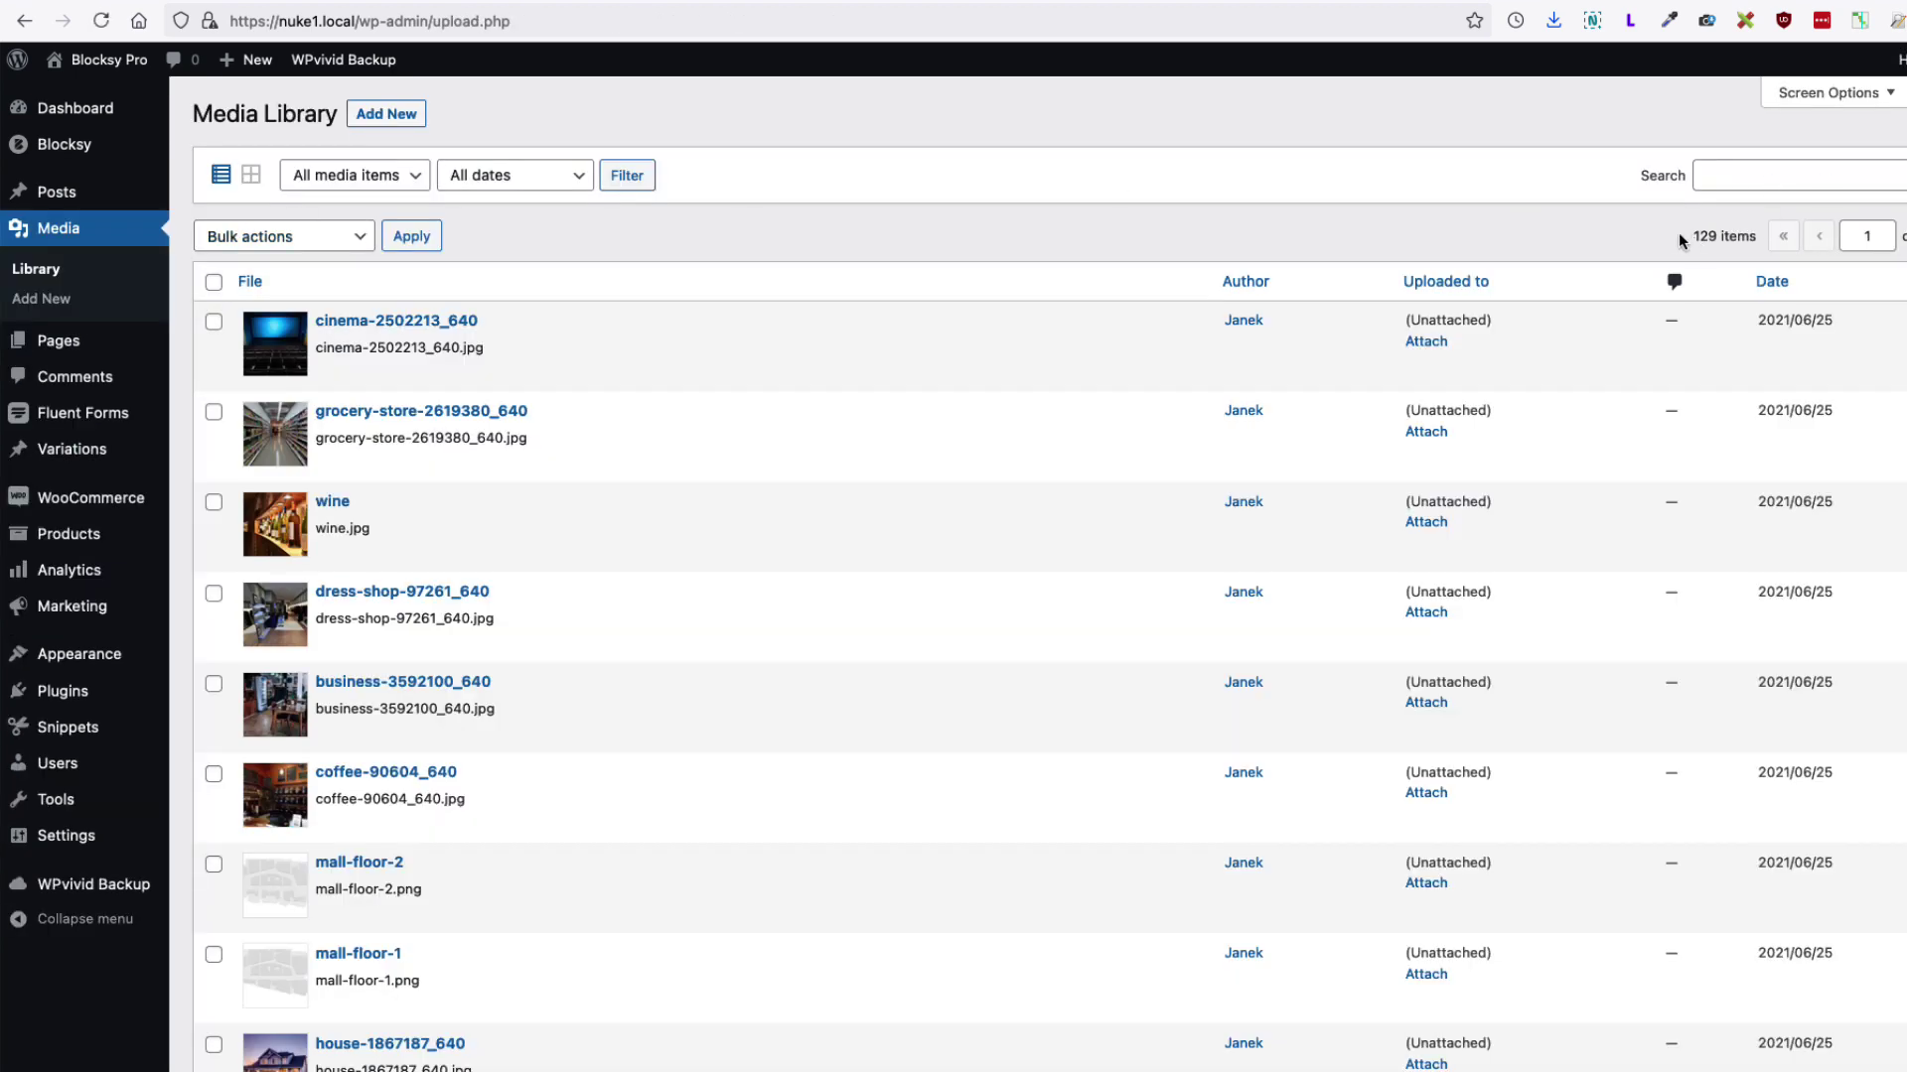
{"action": "double_click", "coordinate": [1696, 236]}
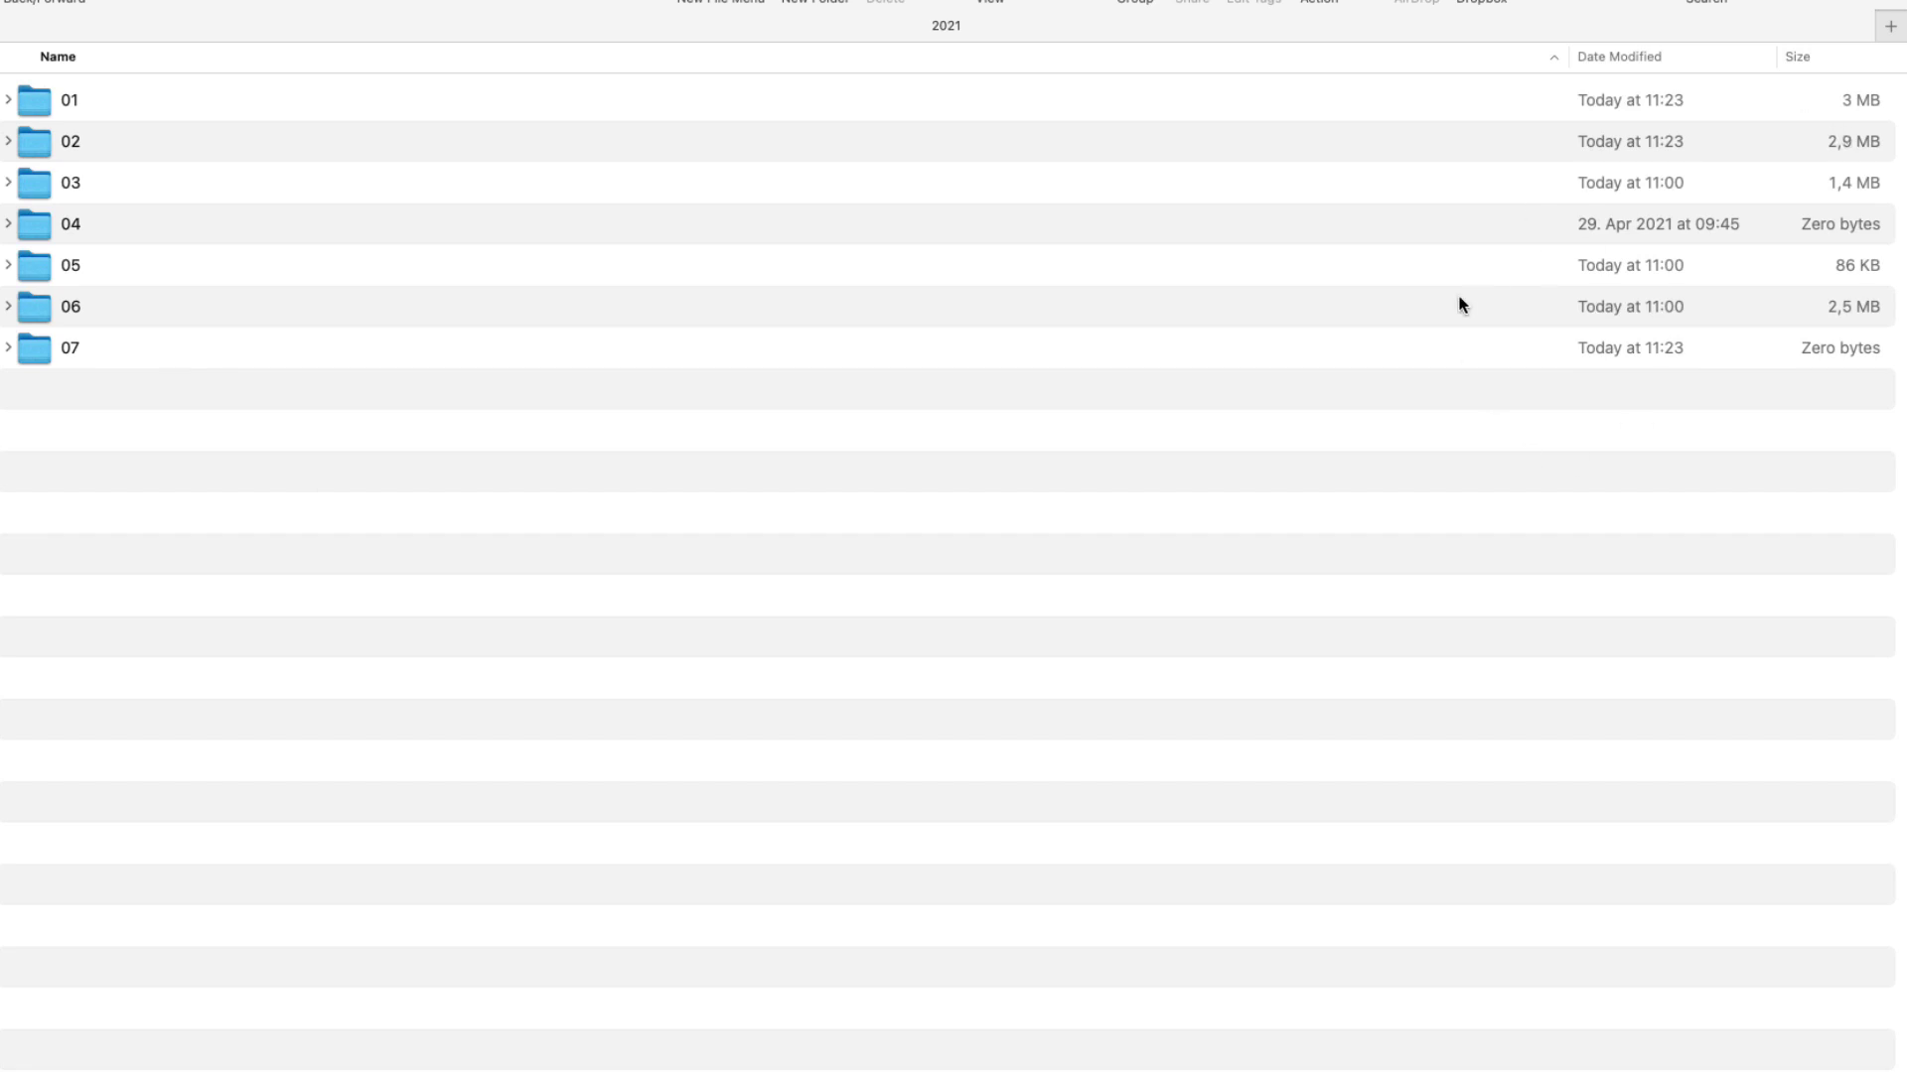
{"action": "left_click", "coordinate": [1842, 349]}
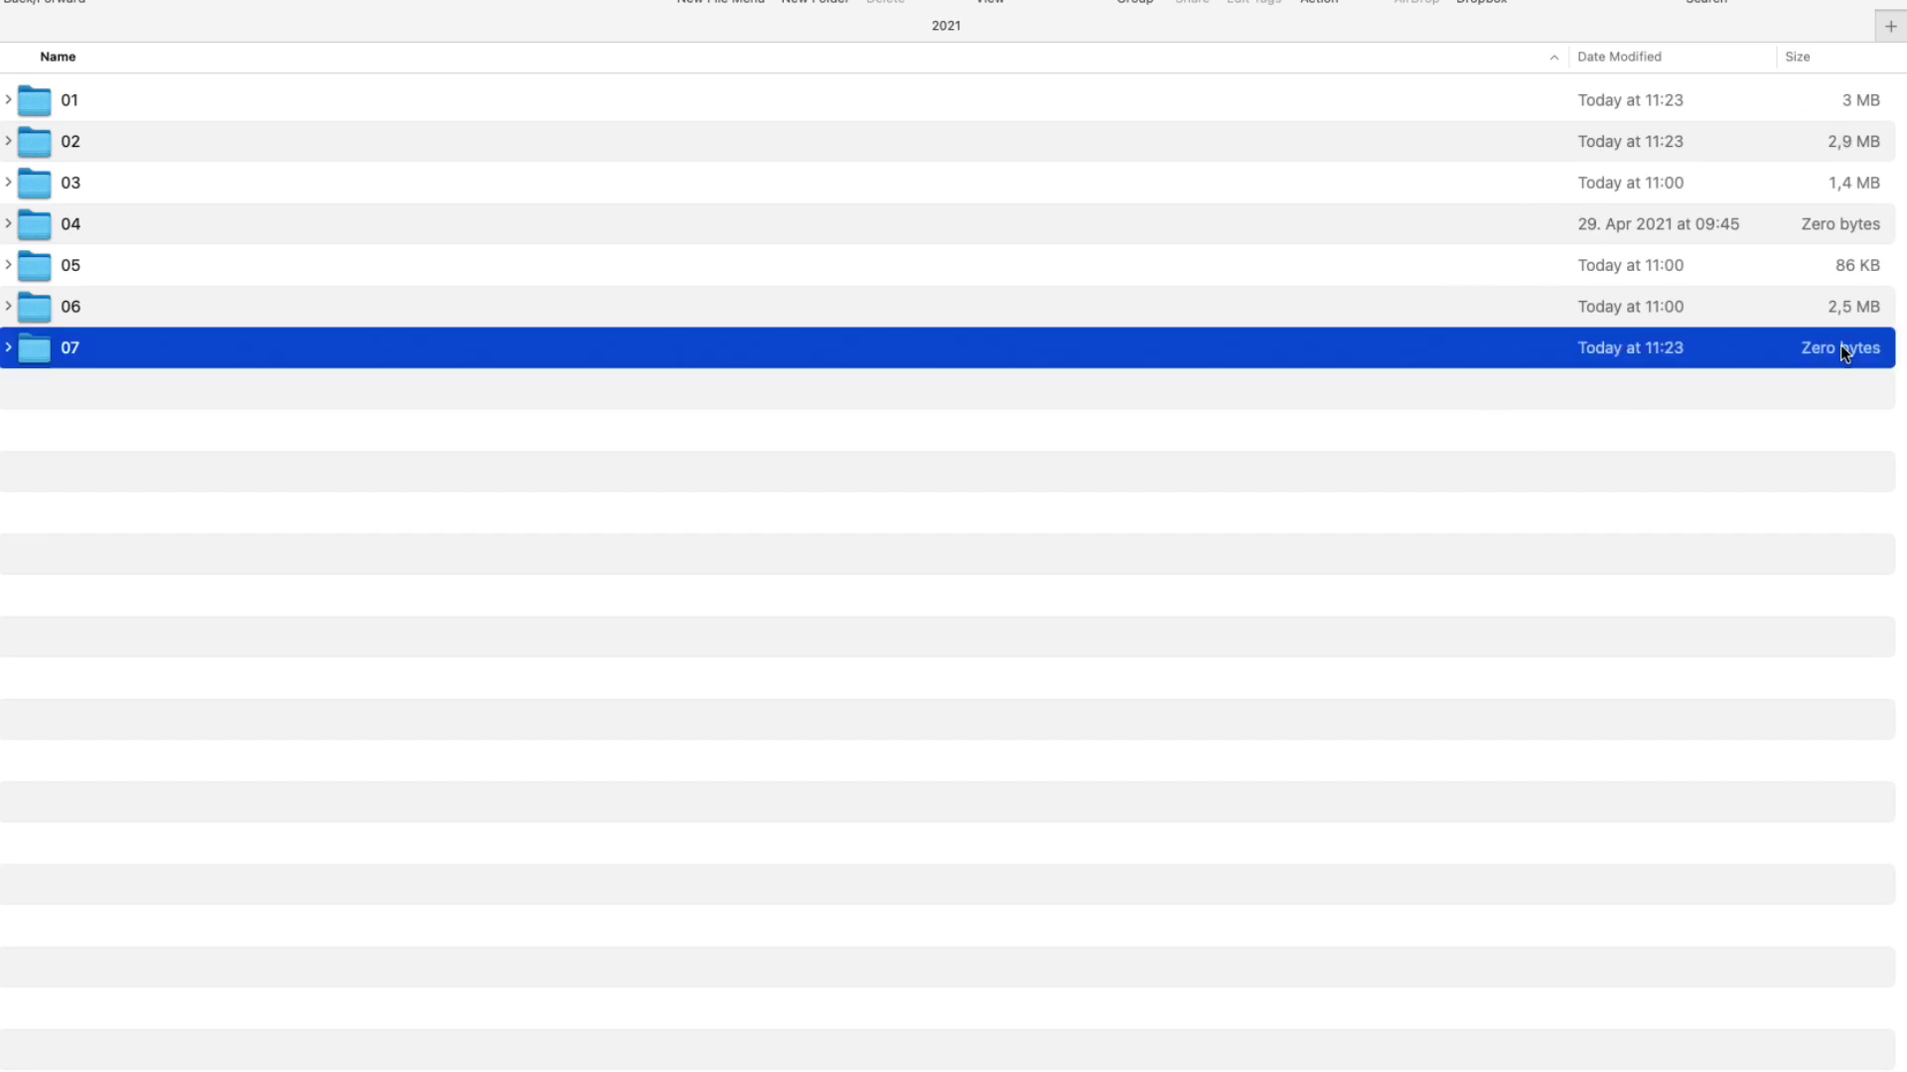